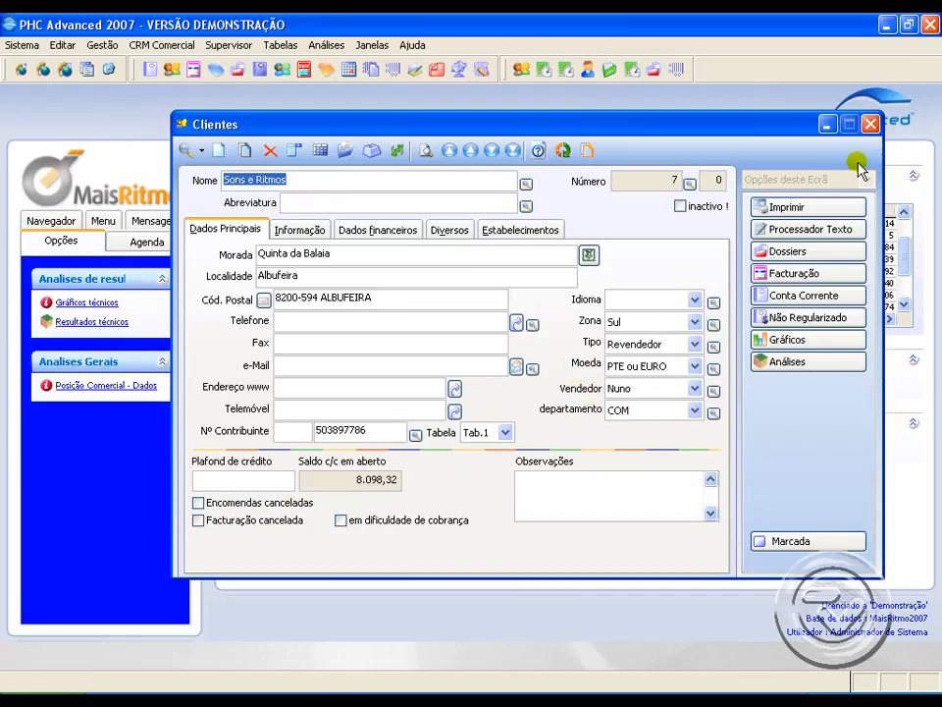
Step: Close the customer record and open the Configuração geral group in the software parameters
click(870, 123)
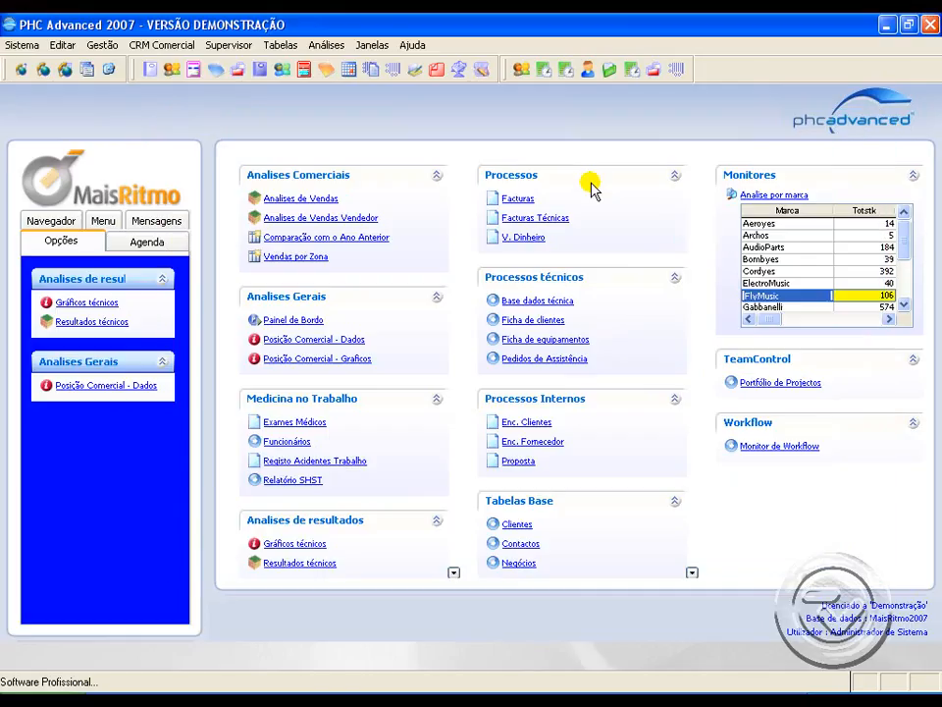
click(23, 46)
click(37, 157)
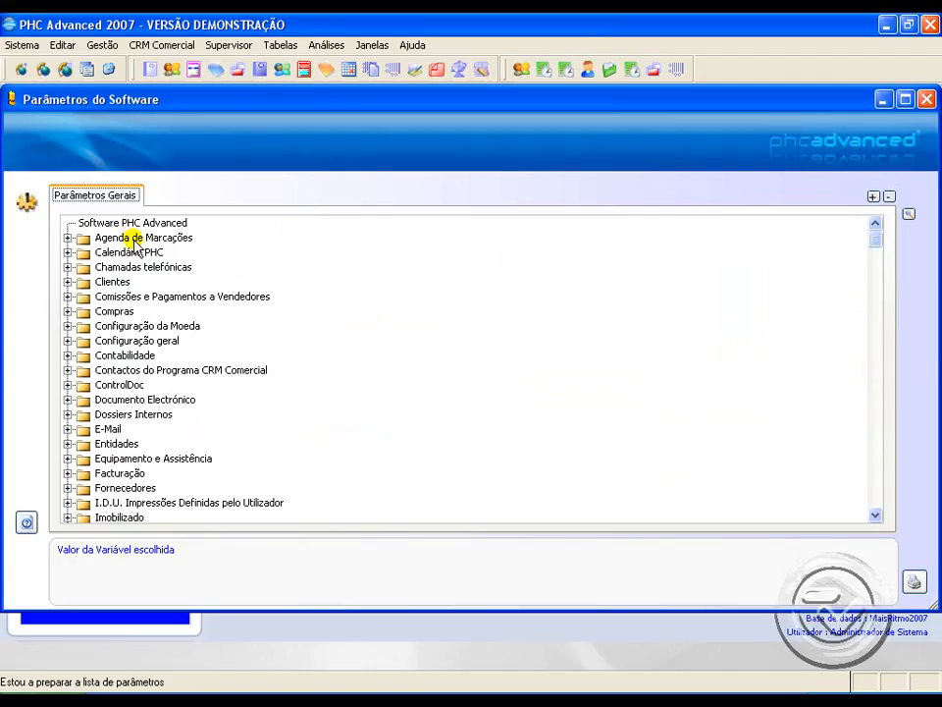
double_click(137, 340)
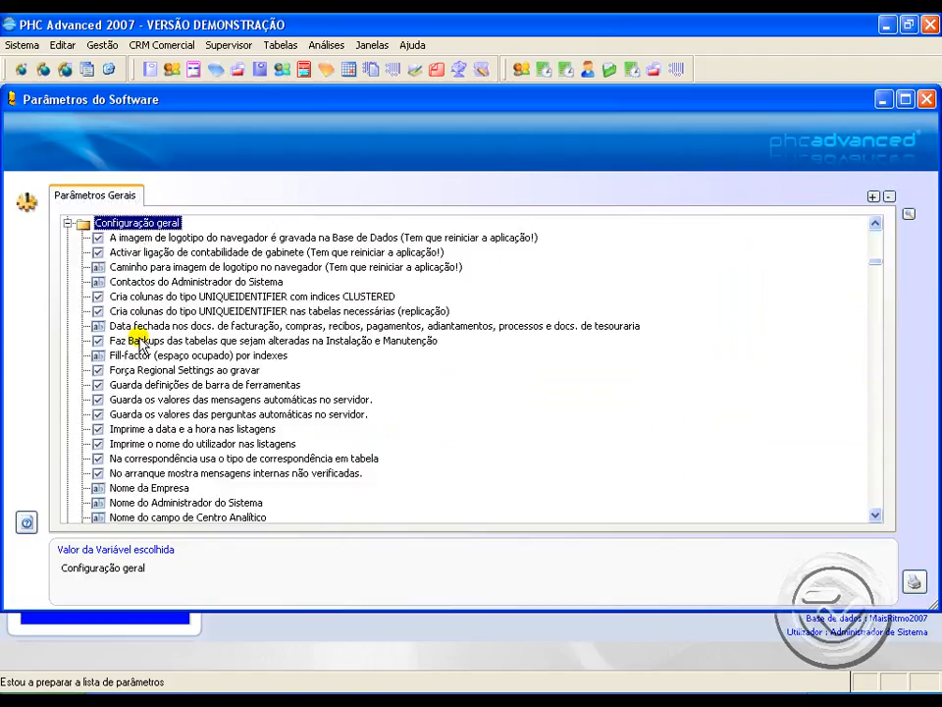
Step: Set the parameter Nome do campo de Vendedor (Singular) to Comercial and save it
scroll(387, 327, down, 4)
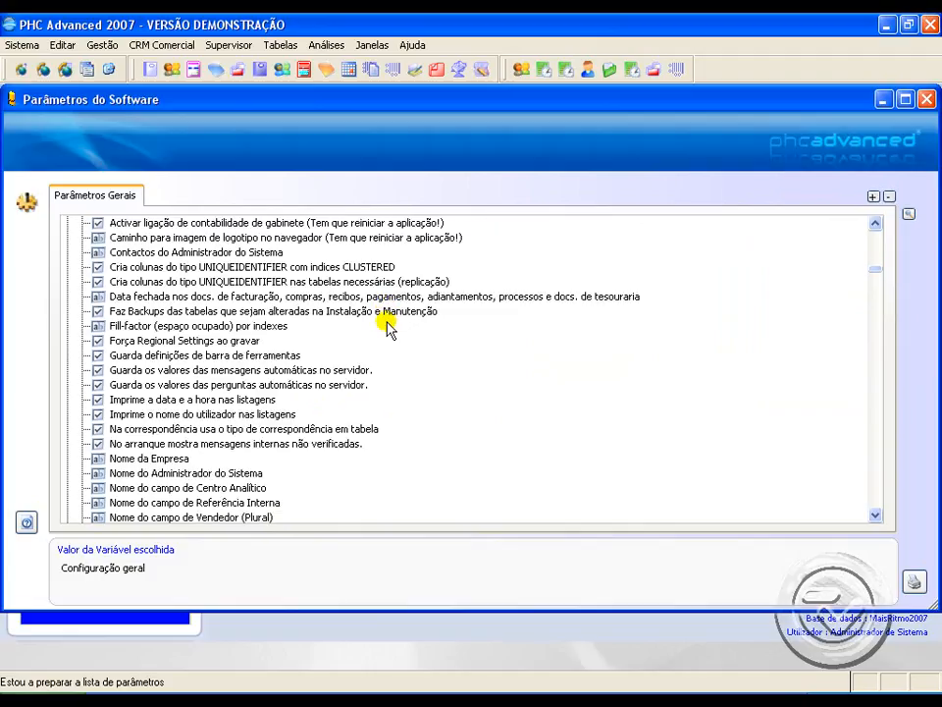
scroll(387, 326, down, 2)
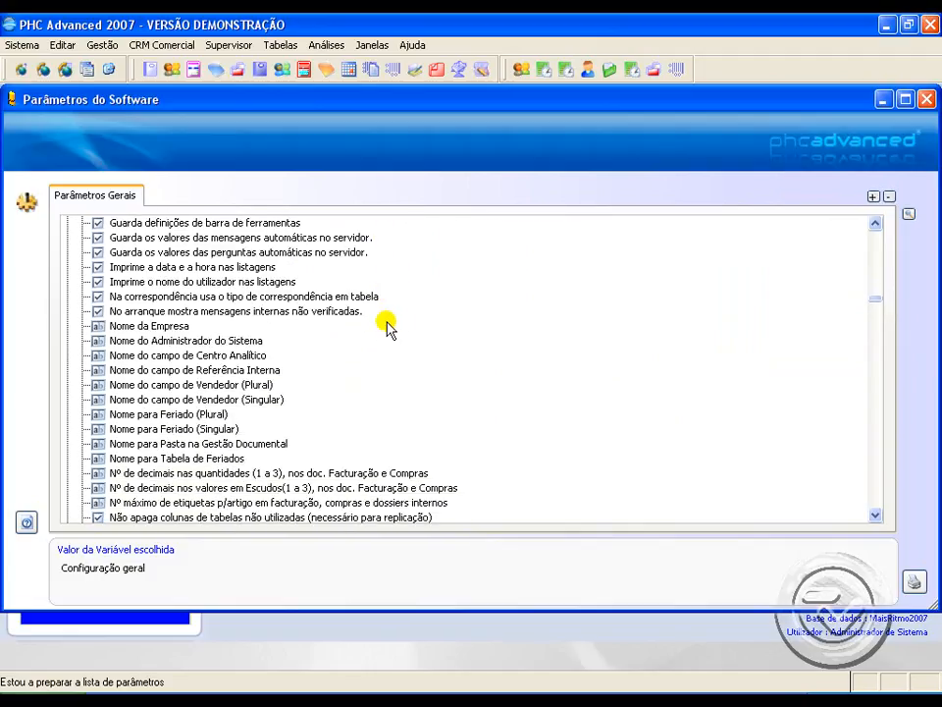
click(169, 385)
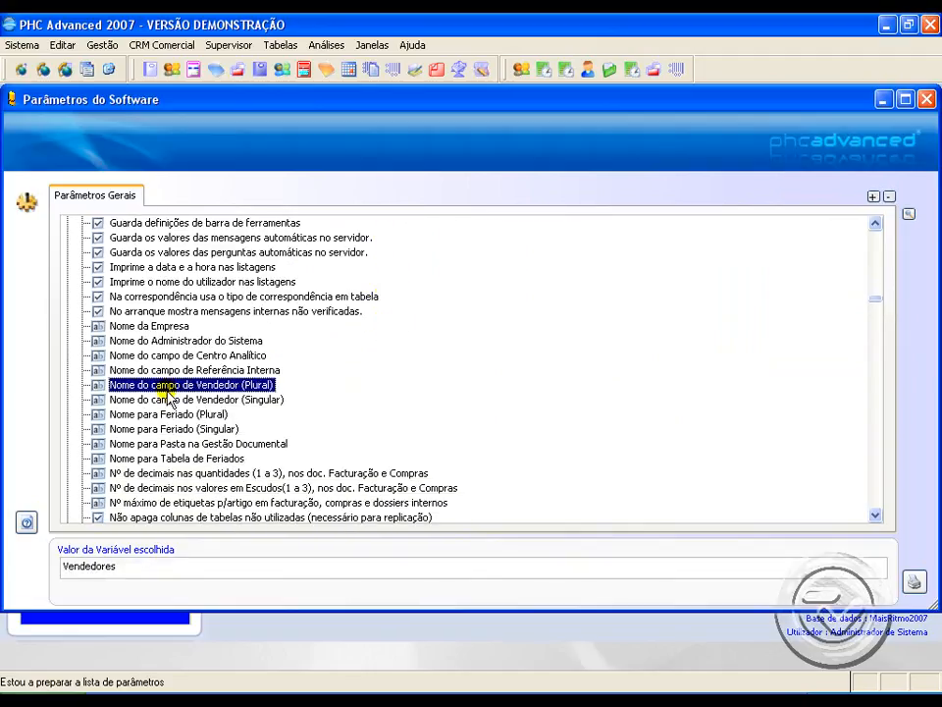
click(166, 399)
click(126, 572)
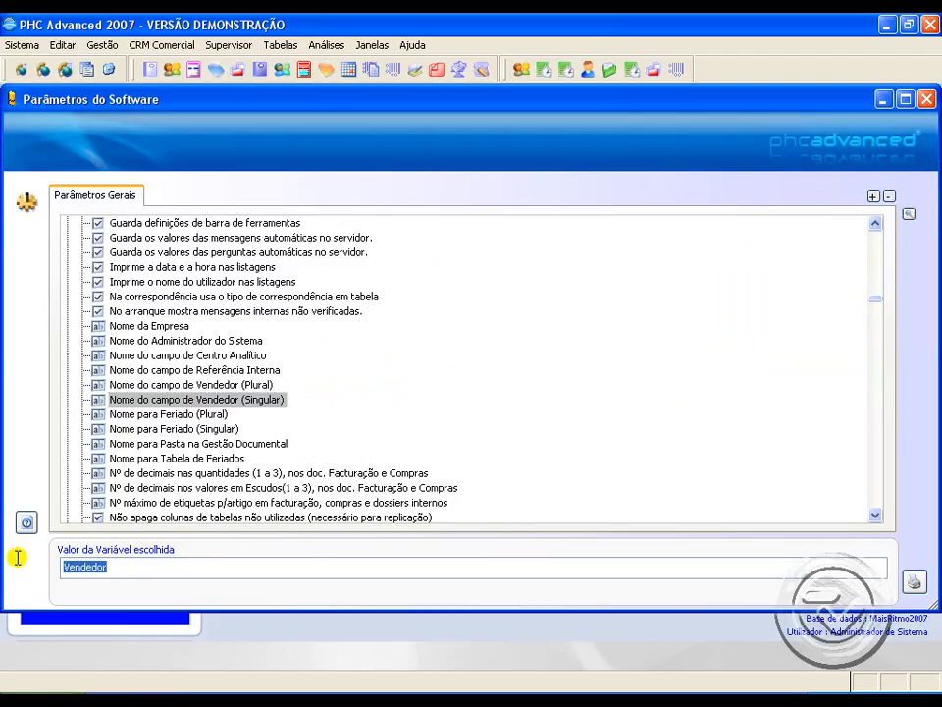
text(Comercial)
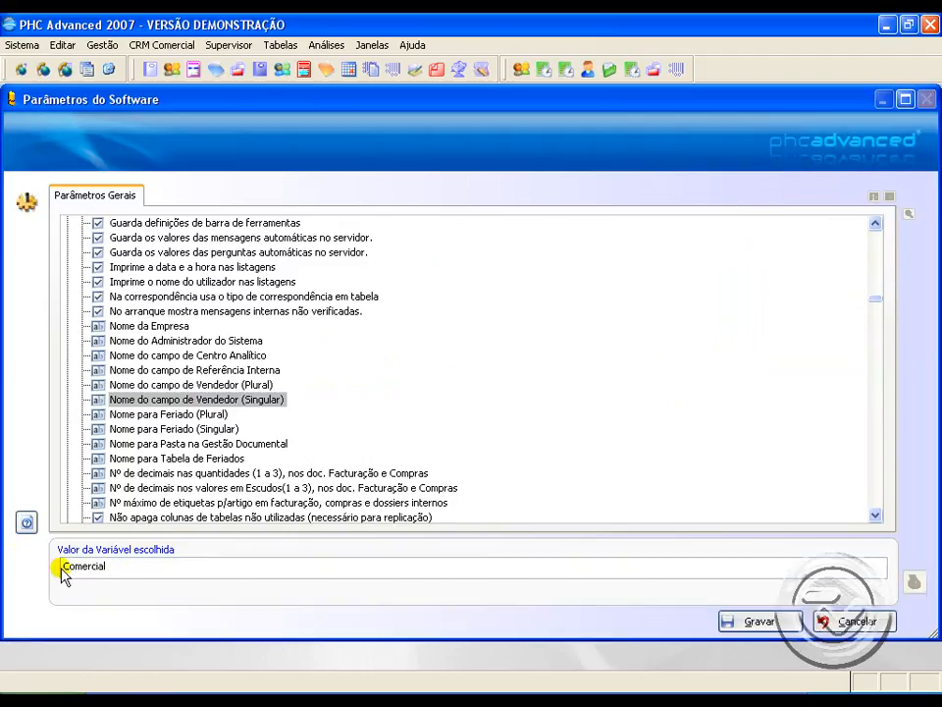
click(771, 618)
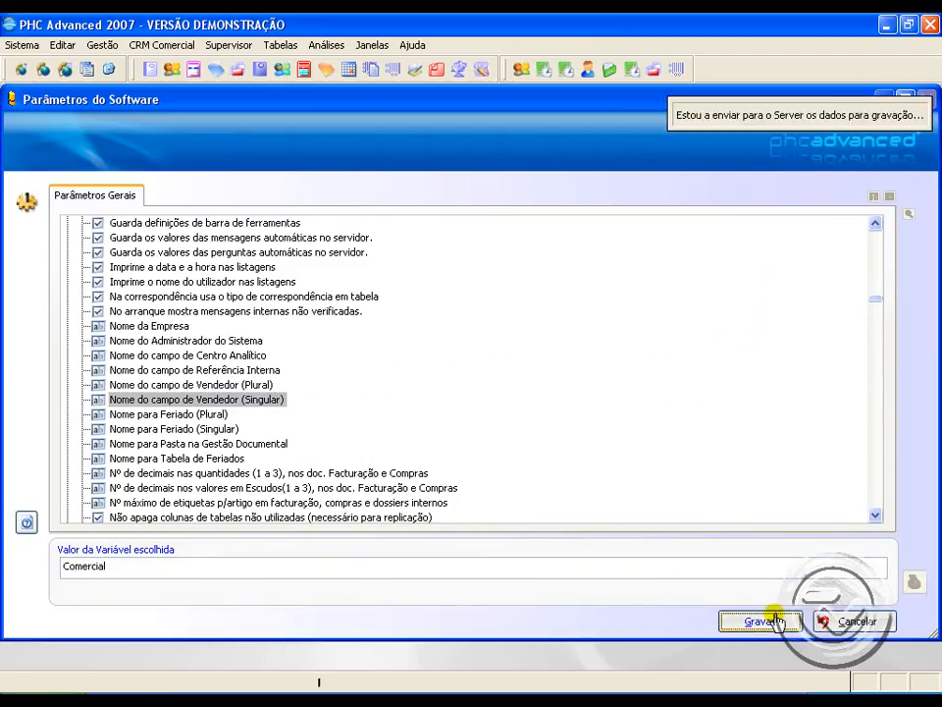
Step: Set the parameter Nome do campo de Vendedor (Plural) to Comerciais and save it
click(236, 385)
click(136, 568)
text(Comerciais)
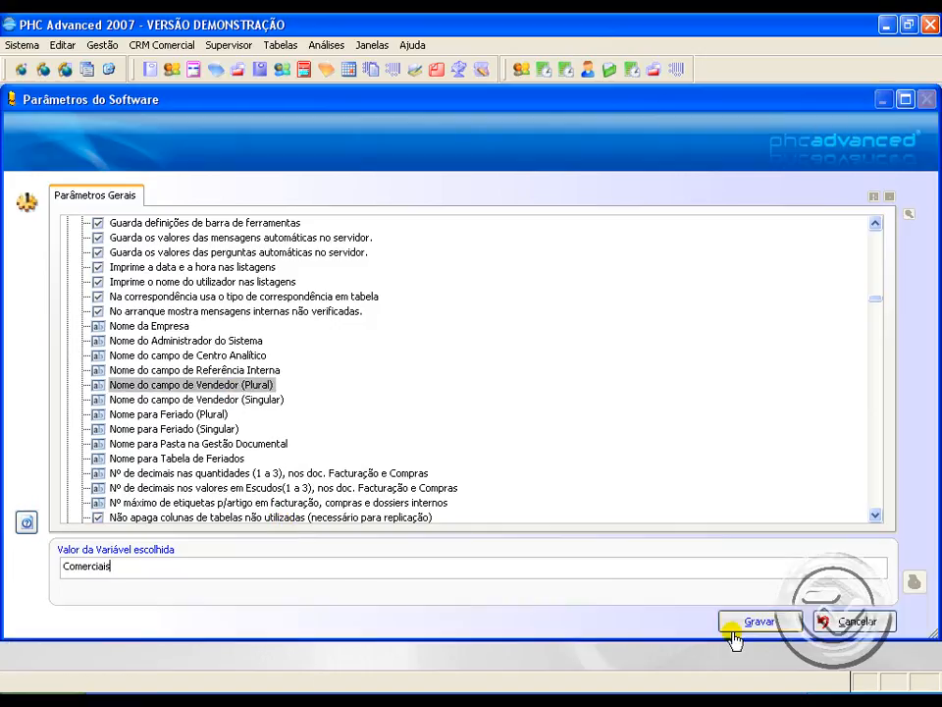
click(734, 628)
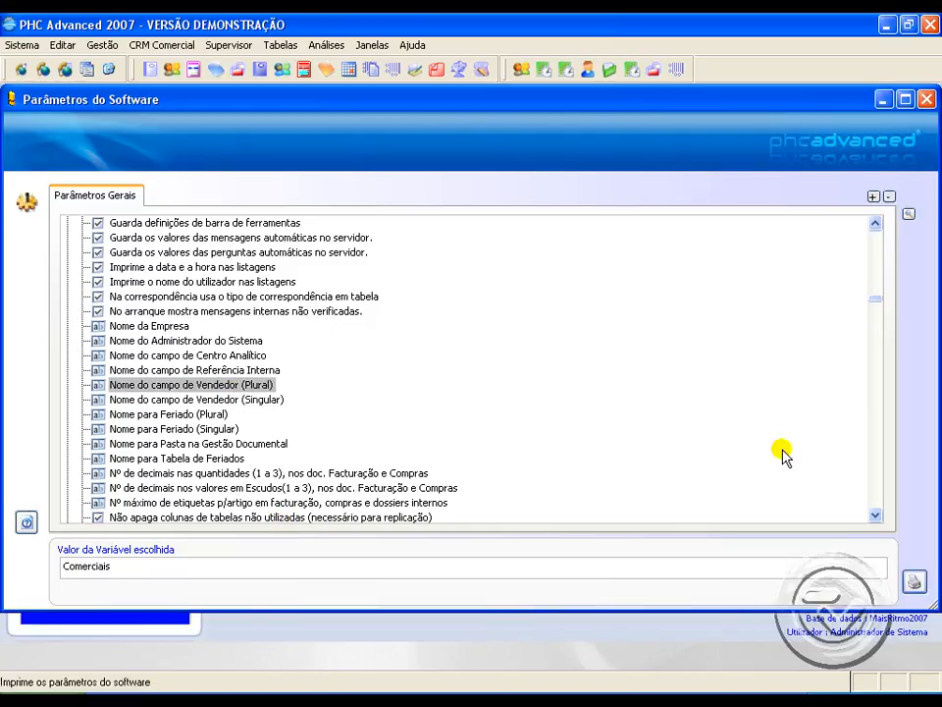
Step: Search the software parameters for "comissões"
click(875, 517)
scroll(875, 517, down, 9)
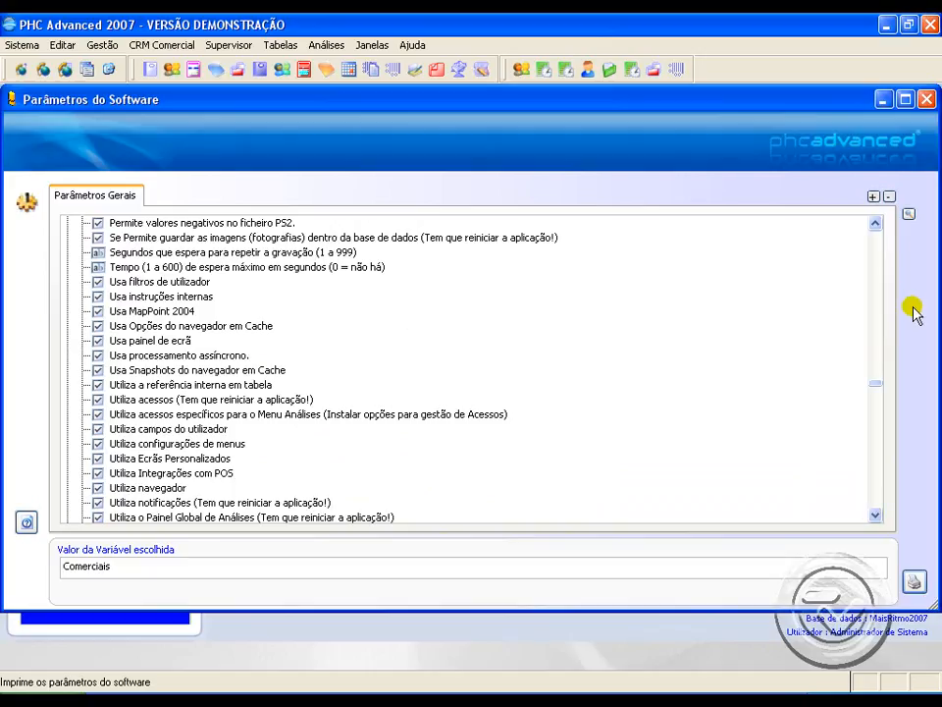
click(908, 215)
text(comiss)
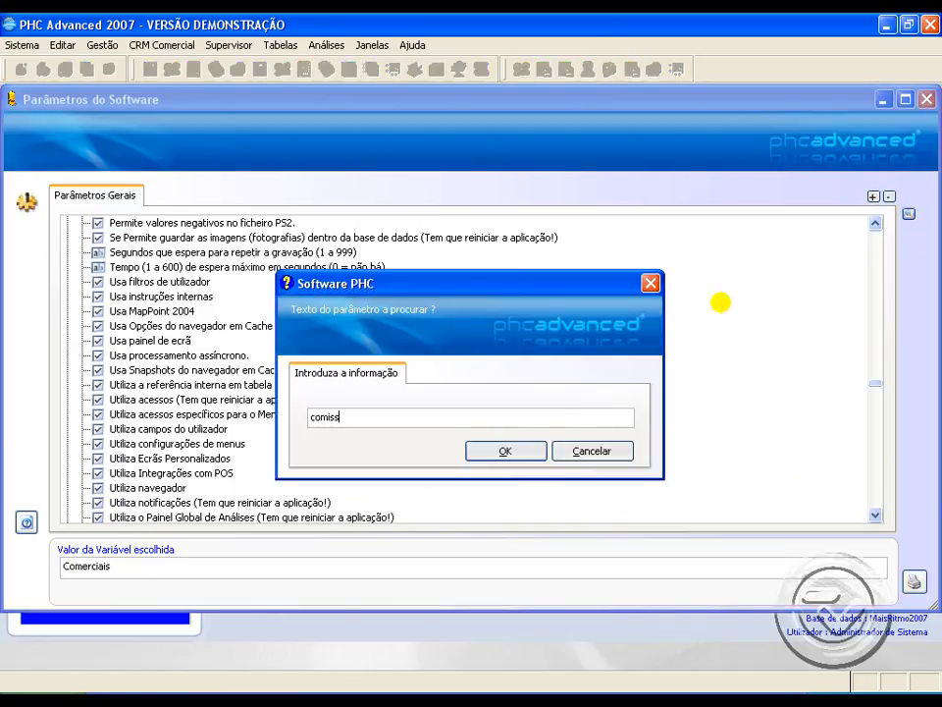
text(ões)
key(Return)
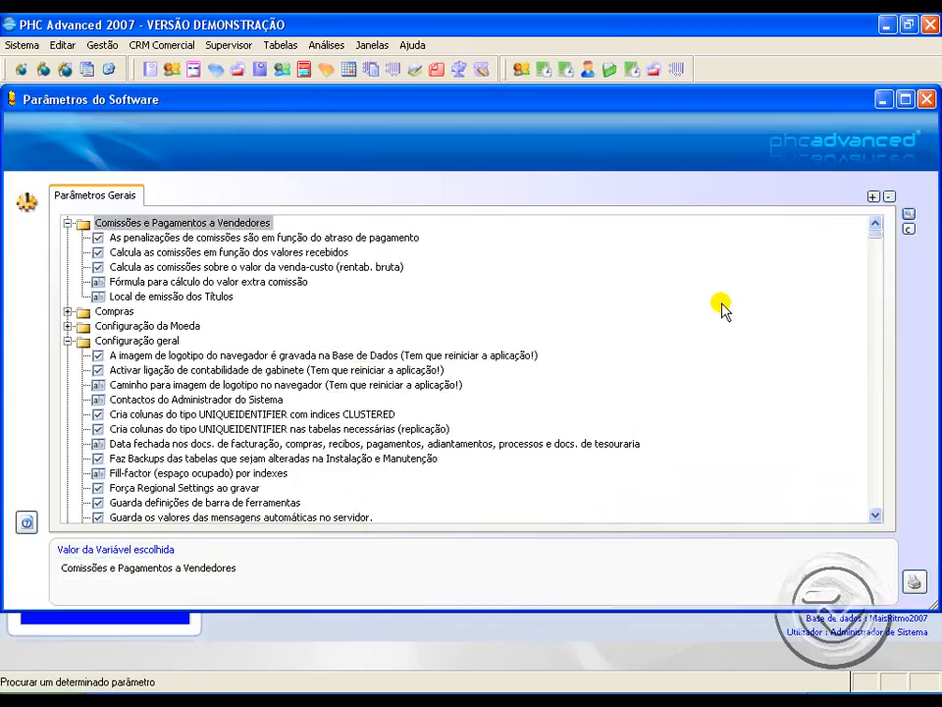
Step: Examine each parameter under Comissões e Pagamentos a Vendedores, from late-payment penalties to the place where titles are issued
click(148, 224)
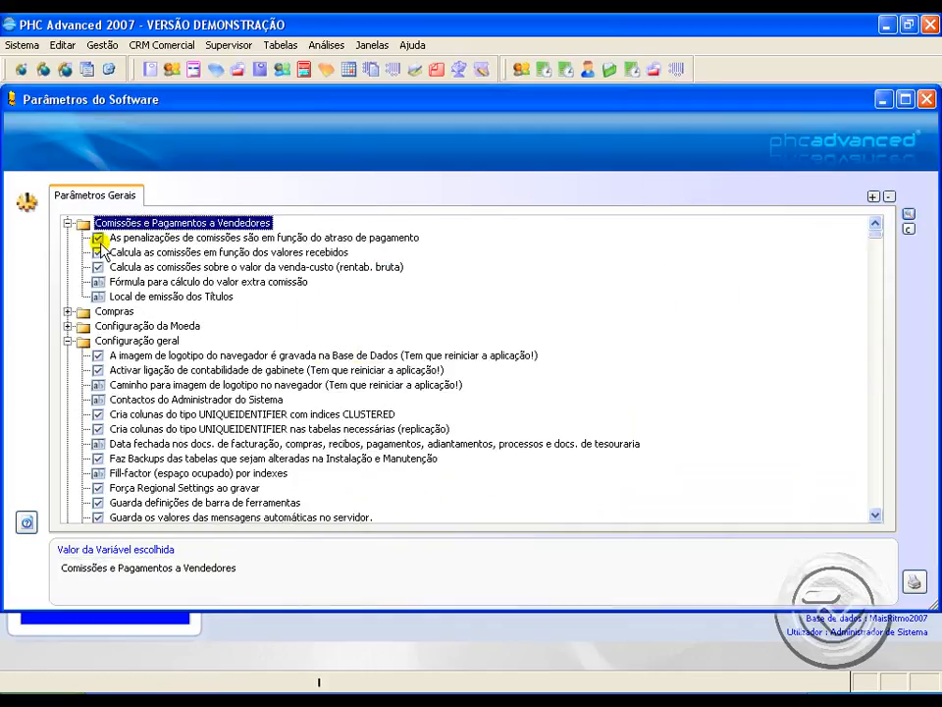
click(184, 239)
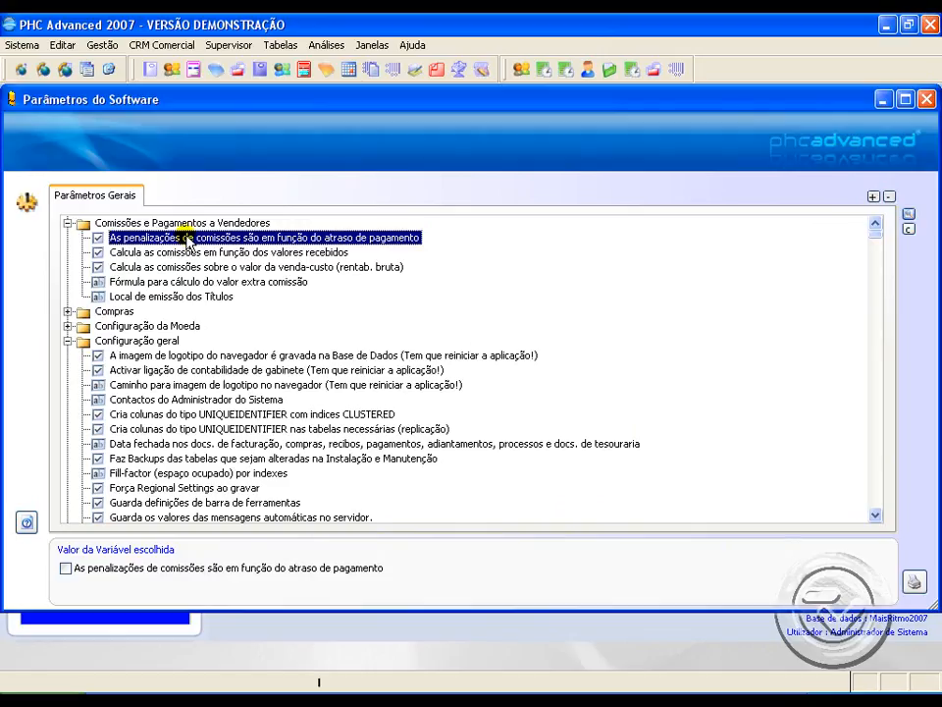
click(169, 254)
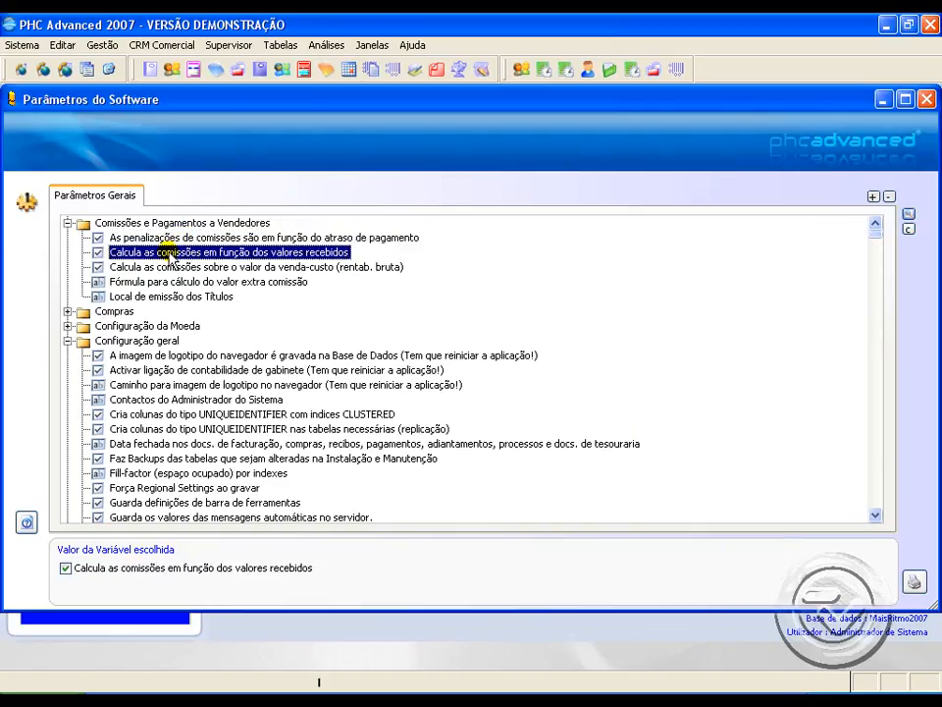
click(172, 269)
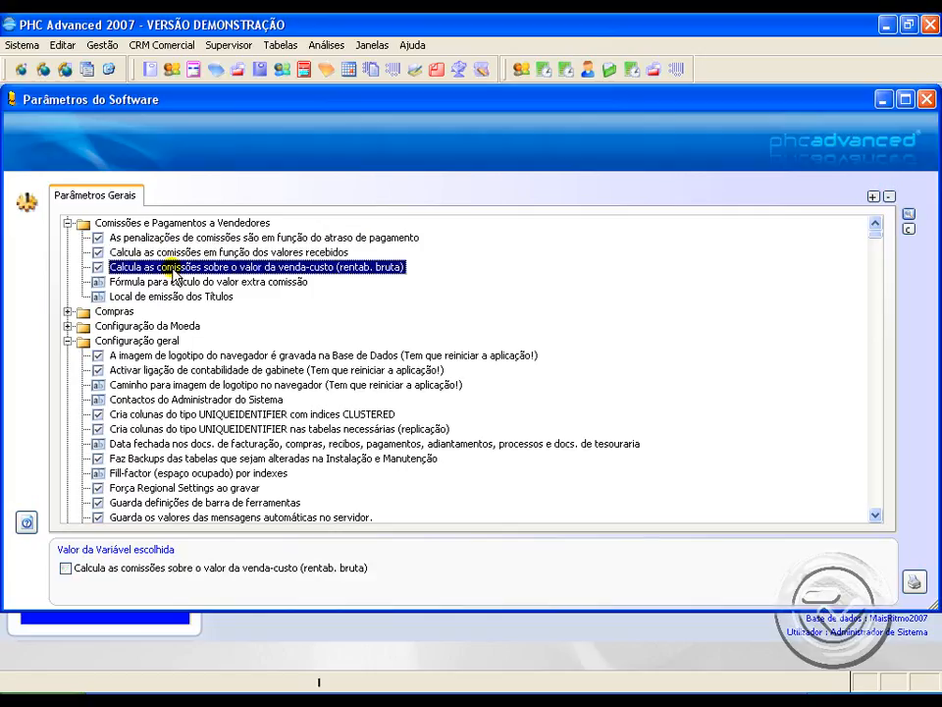
click(157, 284)
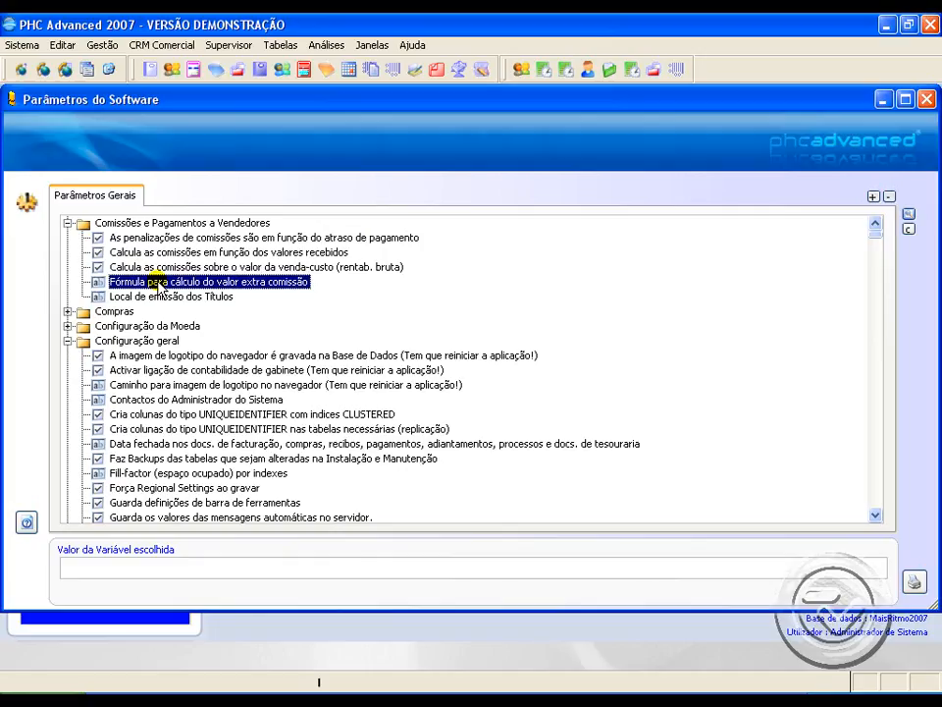
click(158, 298)
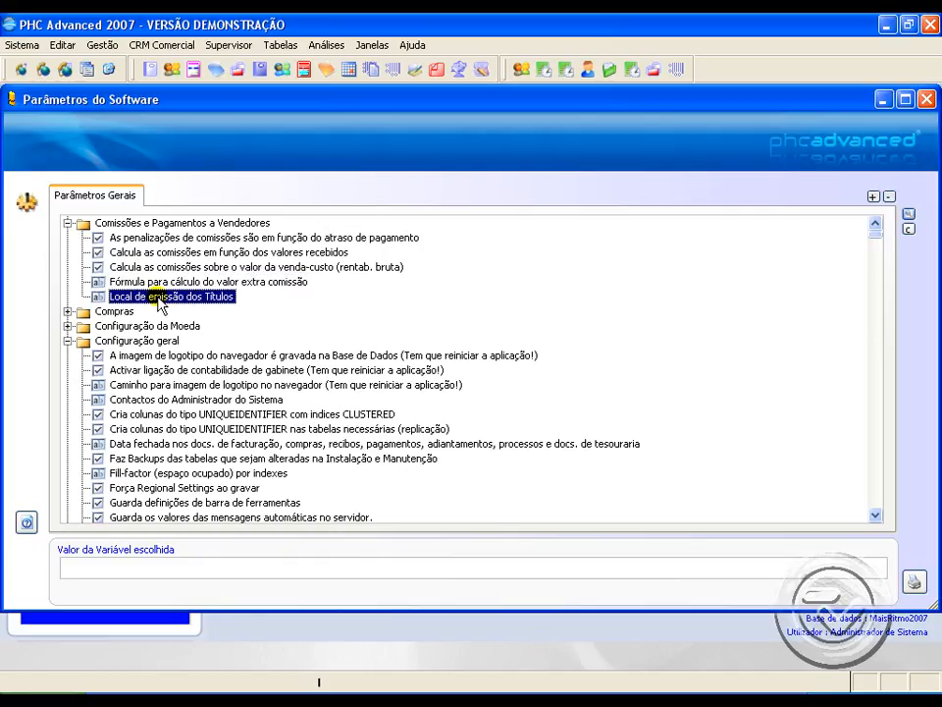
Step: Close the software parameters and open customer management
click(927, 100)
click(102, 49)
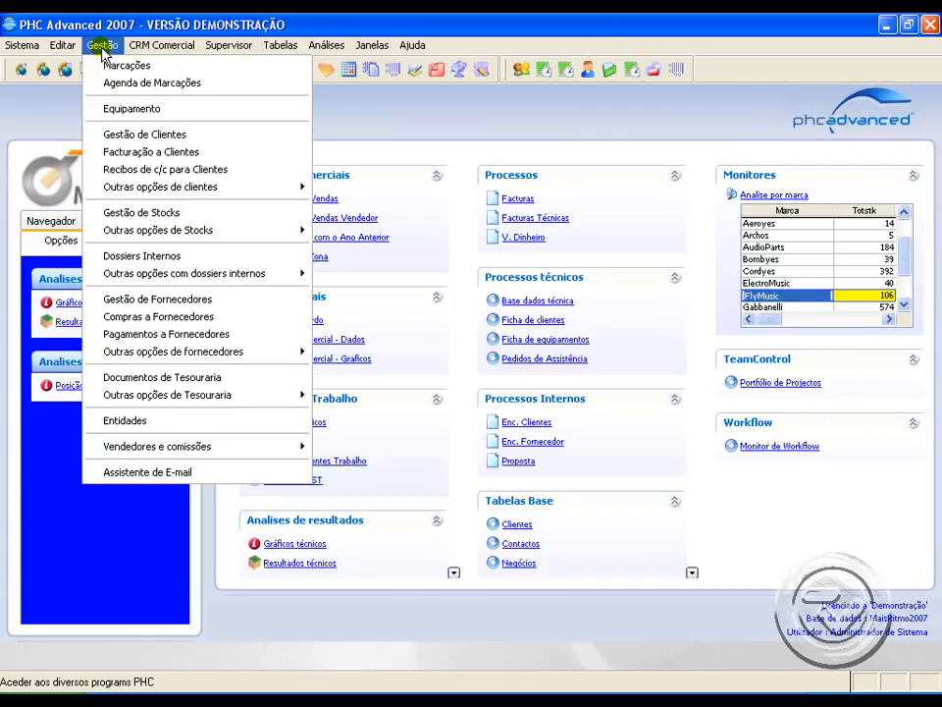
click(179, 140)
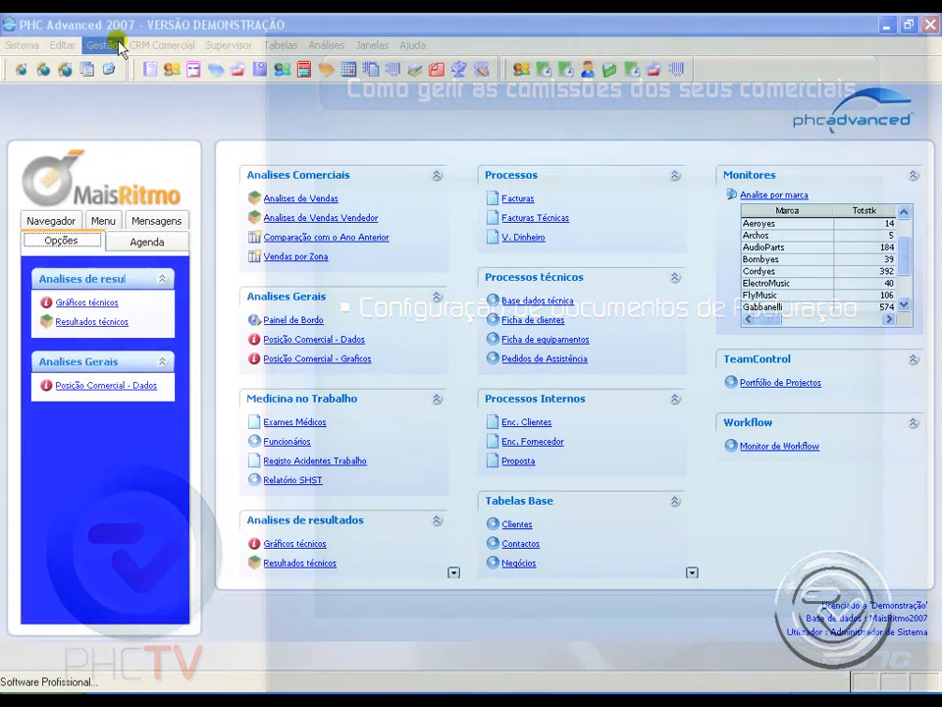
Step: Open customer invoicing and bring up the document configuration for Factura
click(102, 45)
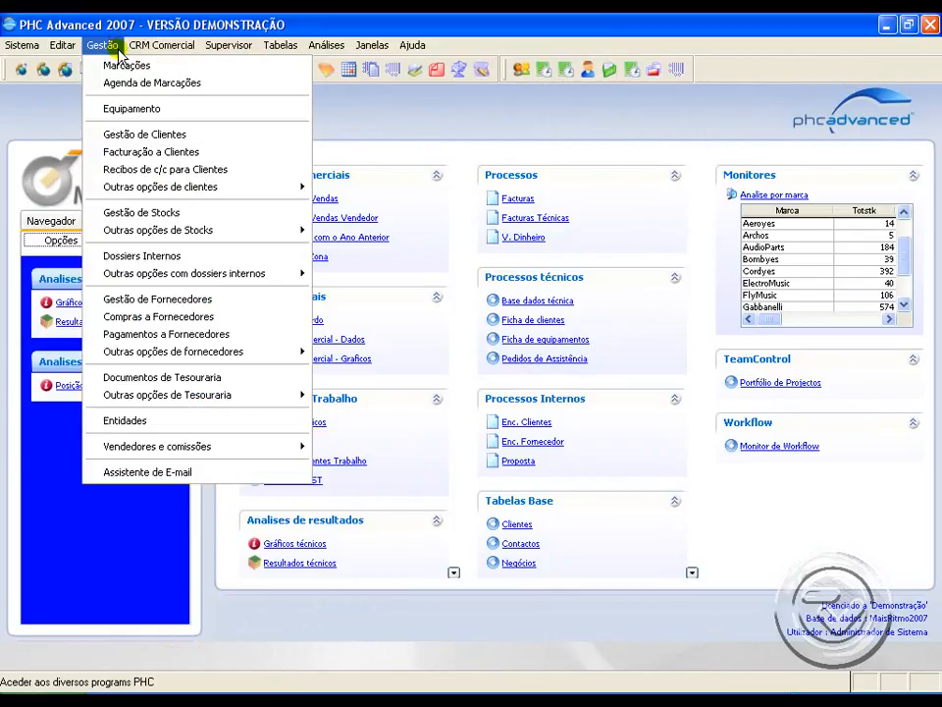
click(127, 155)
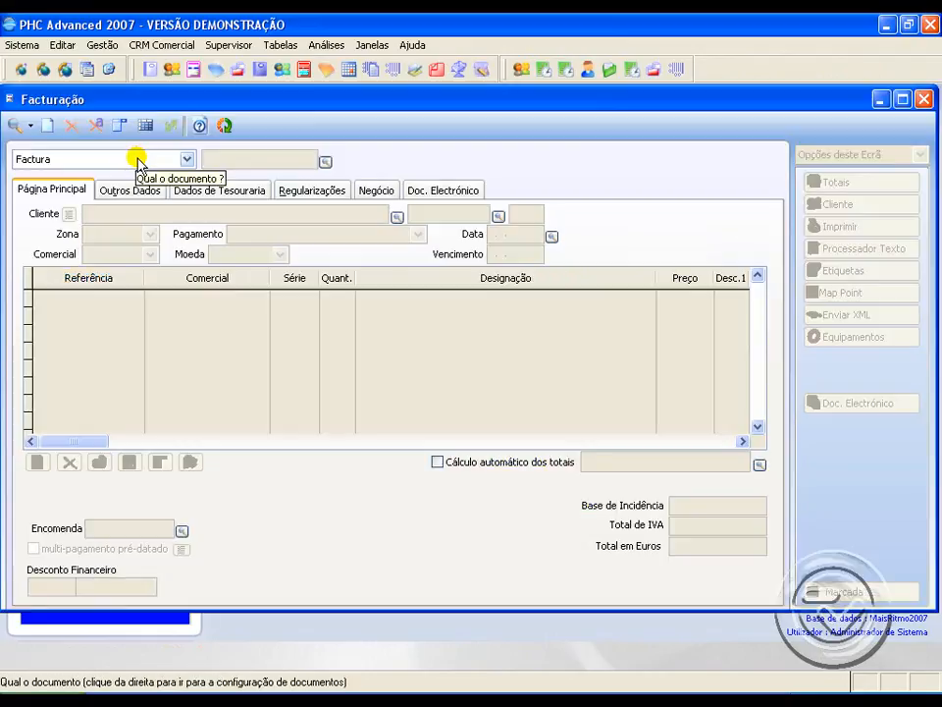
click(138, 159)
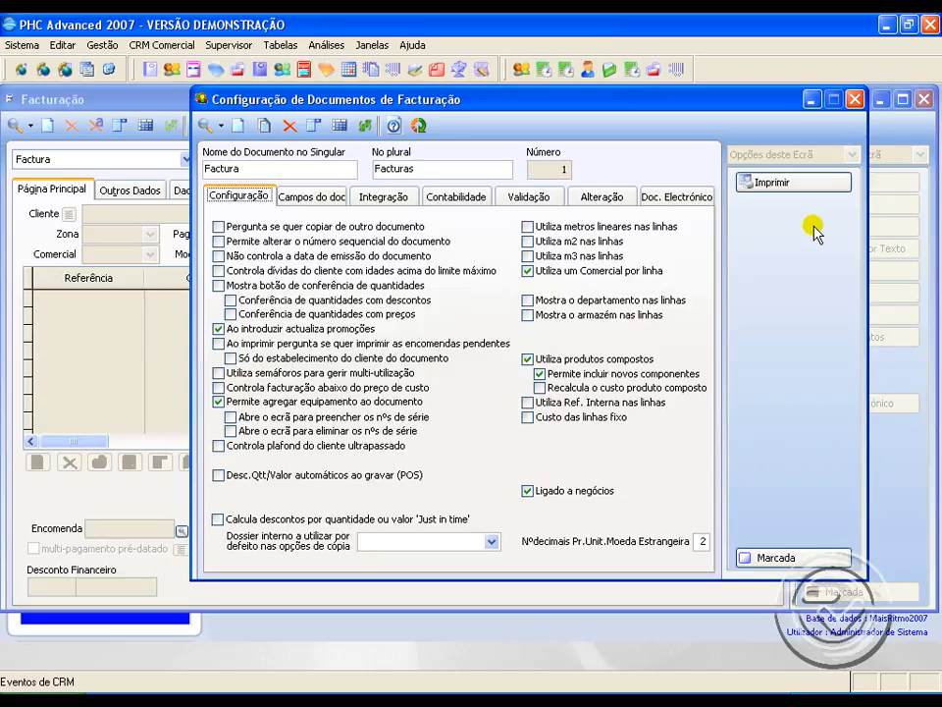
Step: Review the Factura document's line fields and integration settings, then close the configuration and the invoicing screen
click(314, 197)
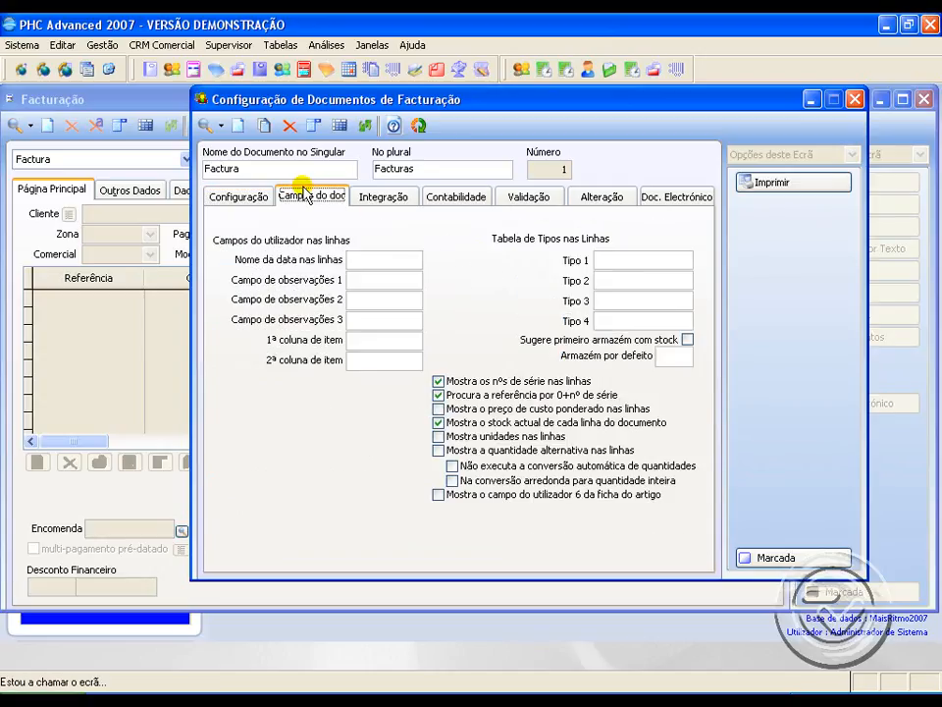
click(388, 197)
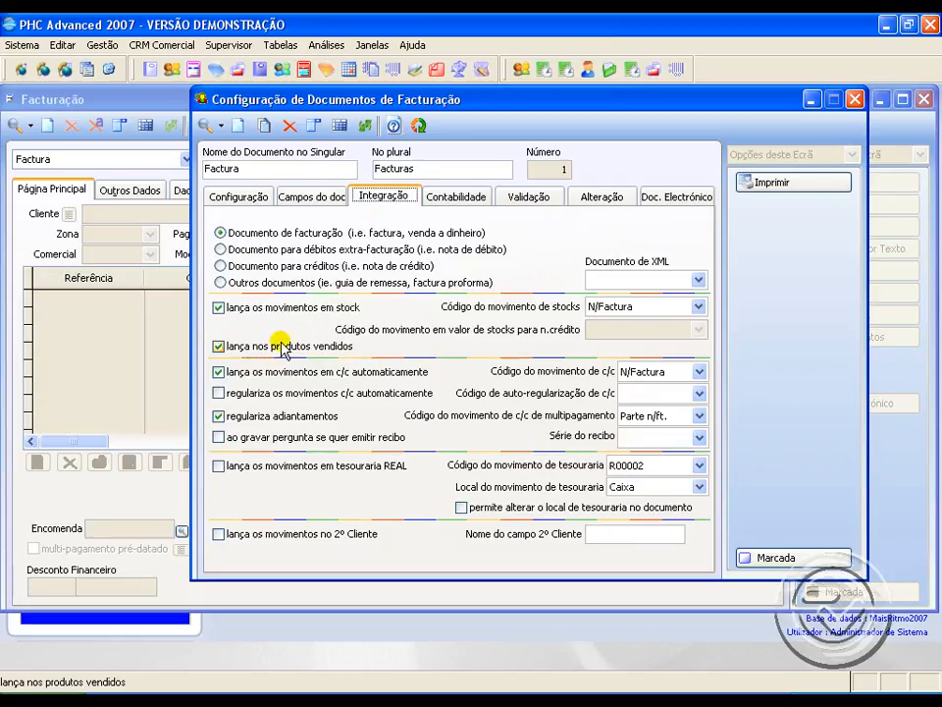
click(854, 99)
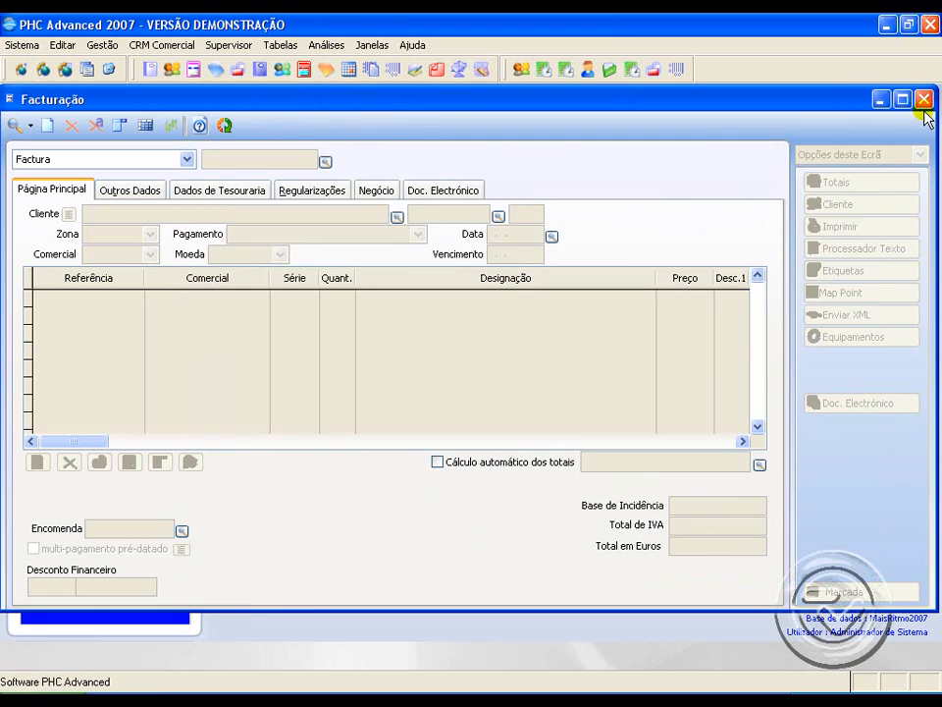
click(925, 99)
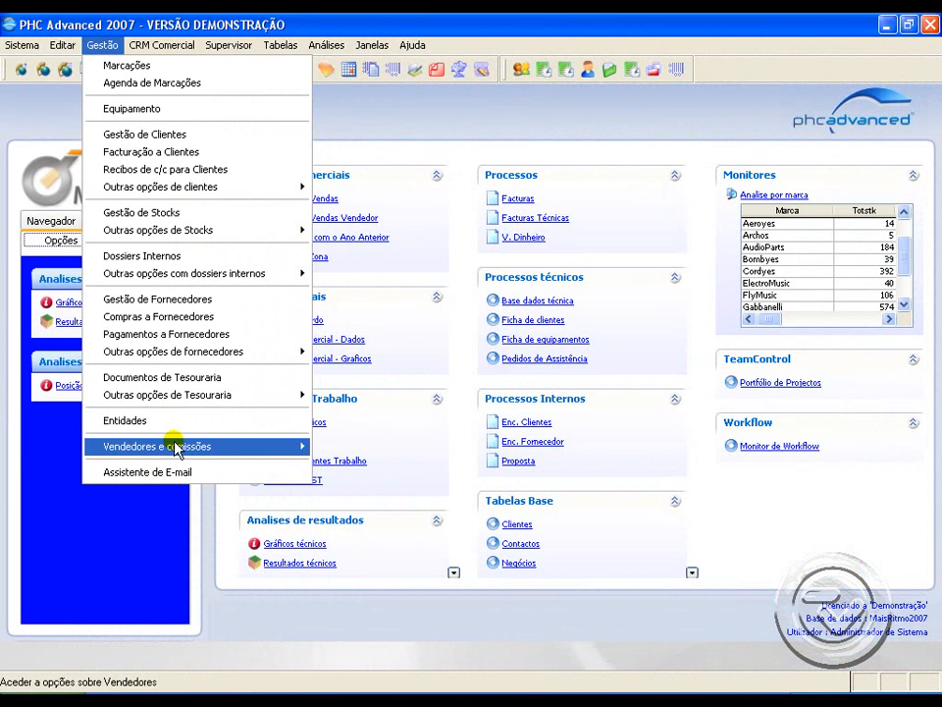
Step: Open the salesperson file and examine the record's integration and supervisor settings, including supervisor 1's salesperson number and commission table
mouse_move(175, 447)
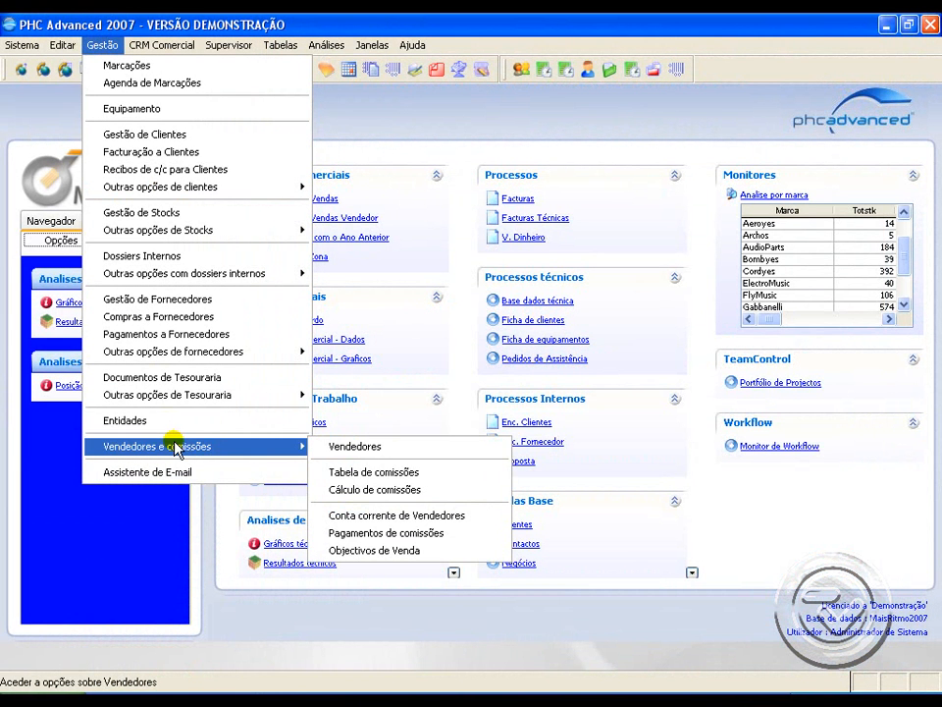
click(356, 447)
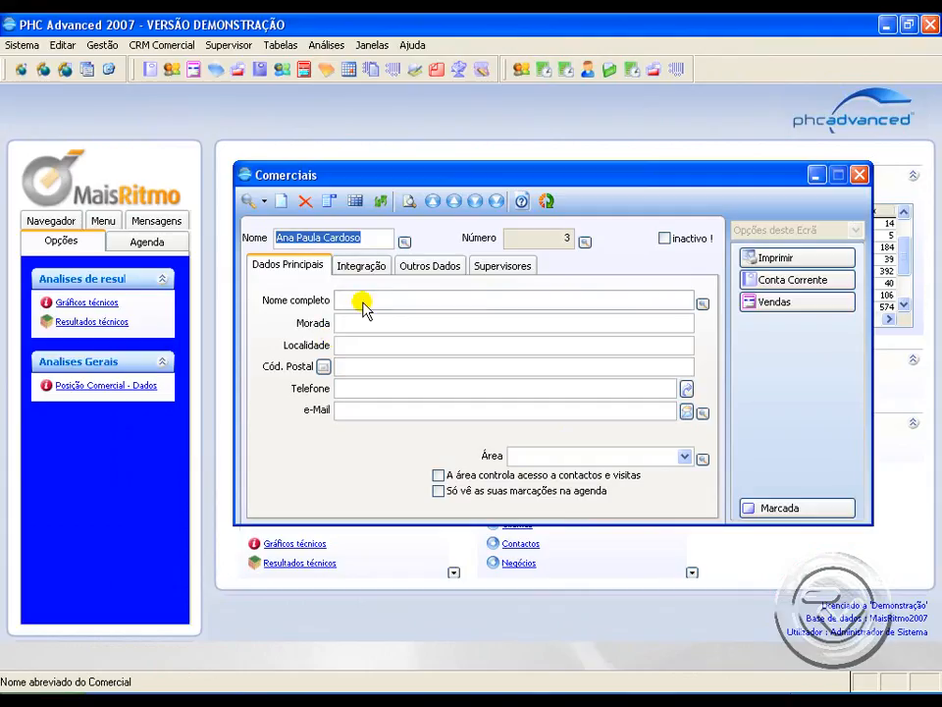
click(365, 267)
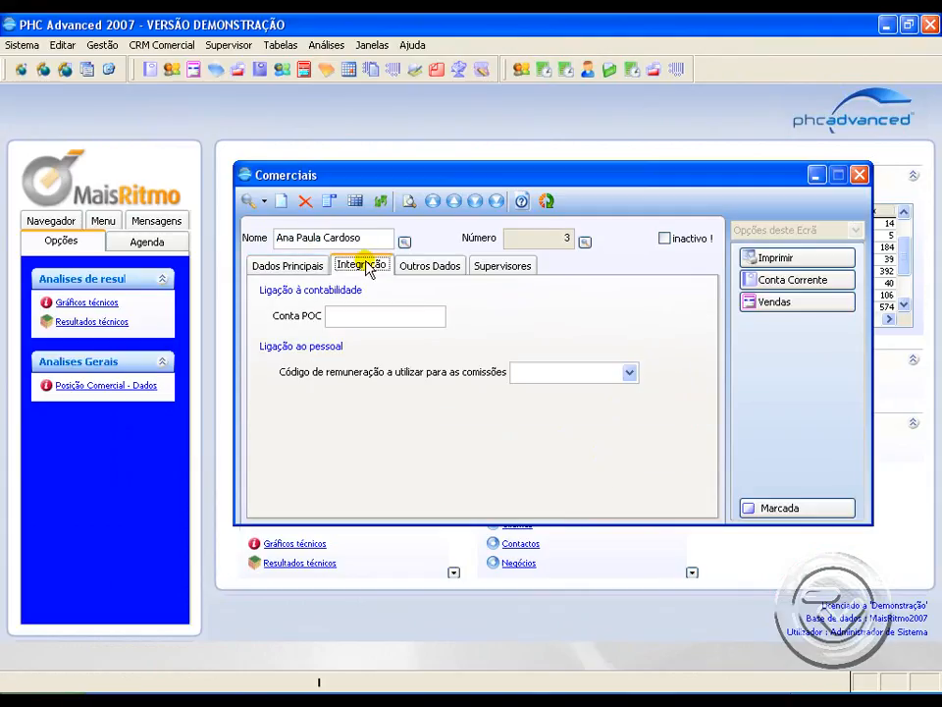
click(493, 266)
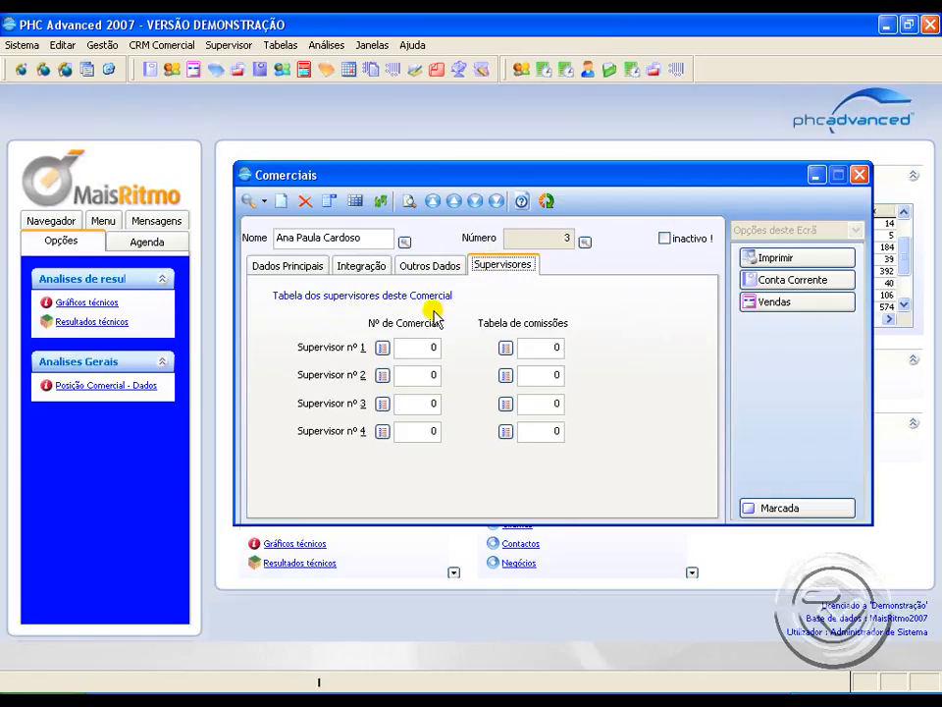
drag(363, 238, 282, 239)
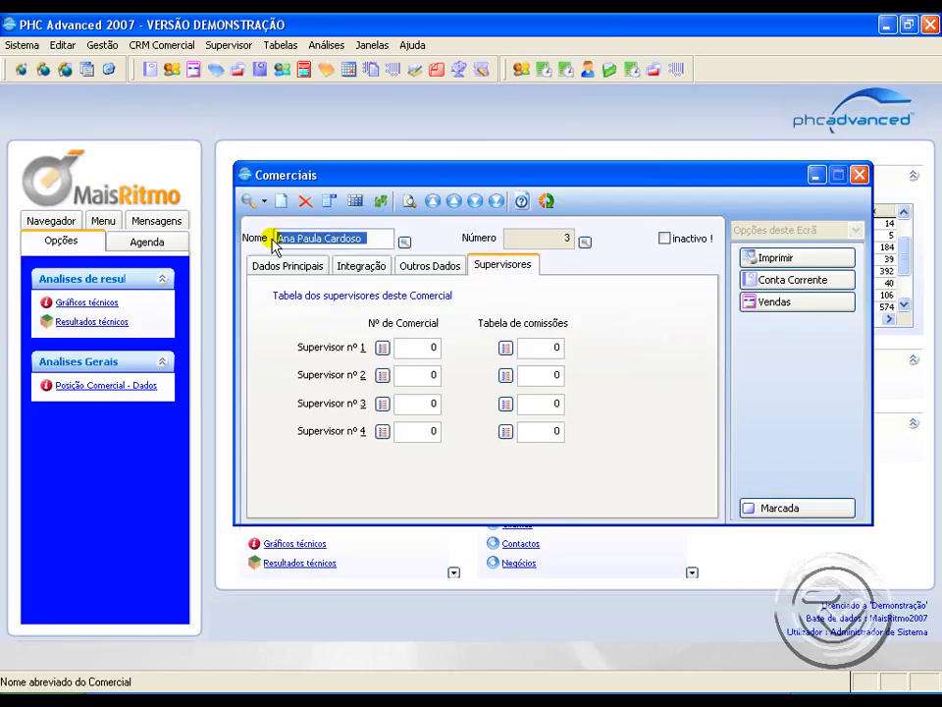
click(430, 346)
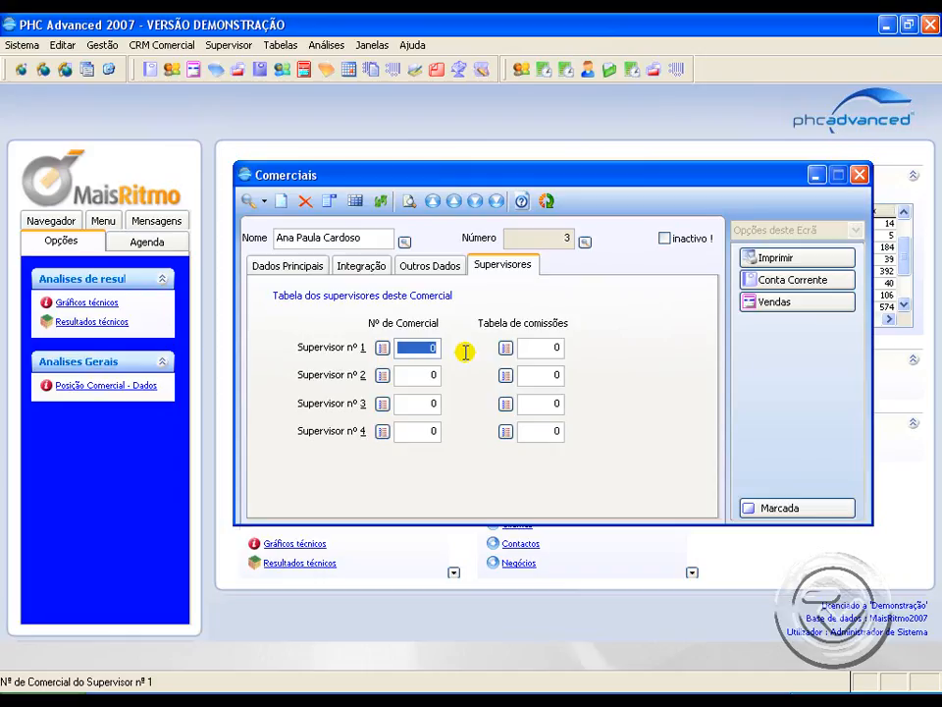
click(568, 347)
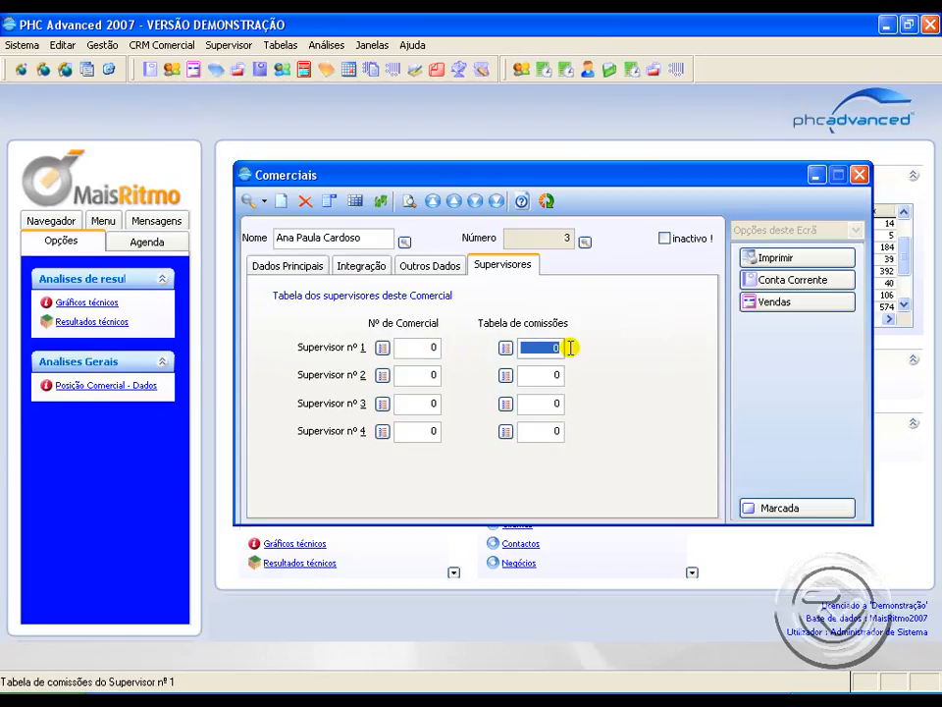
Step: Check the salesperson's name and supervisor 1's salesperson number and commission table fields, and close the salesperson file
click(365, 237)
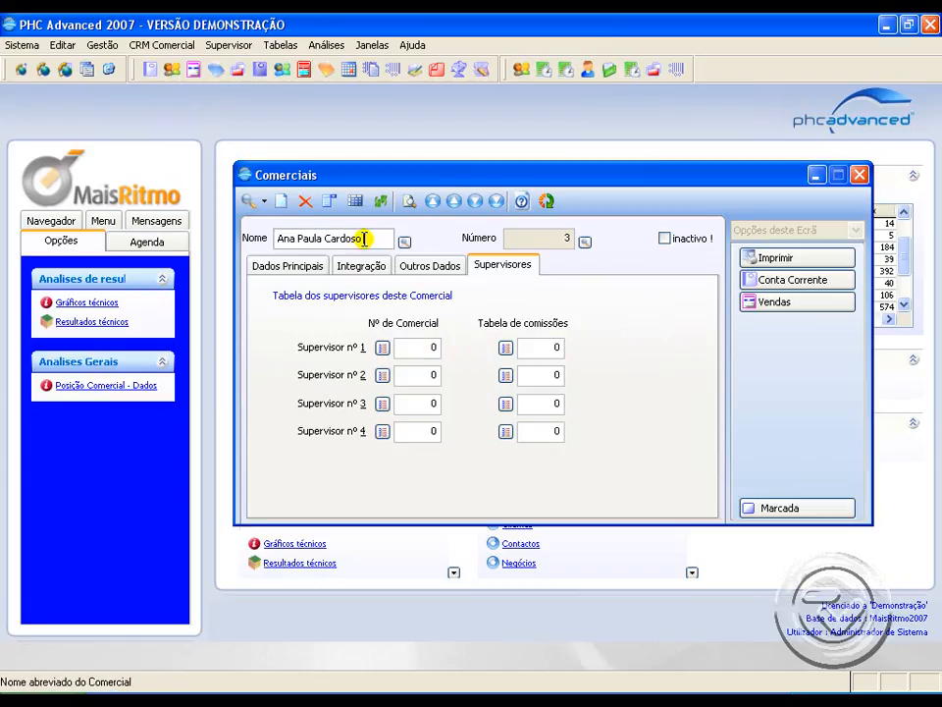
click(420, 347)
click(567, 348)
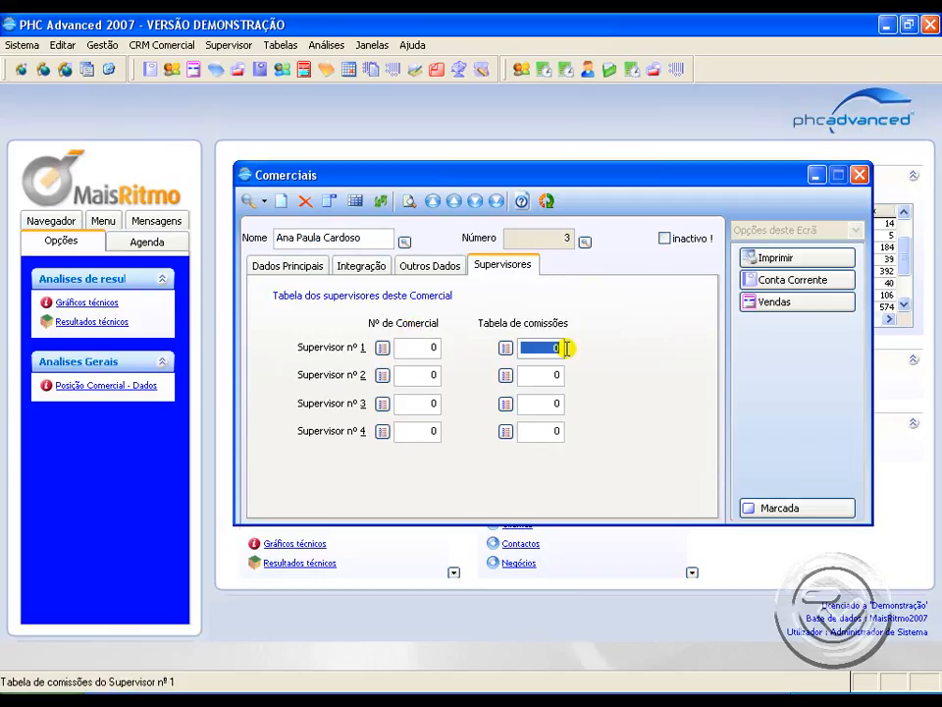
click(858, 175)
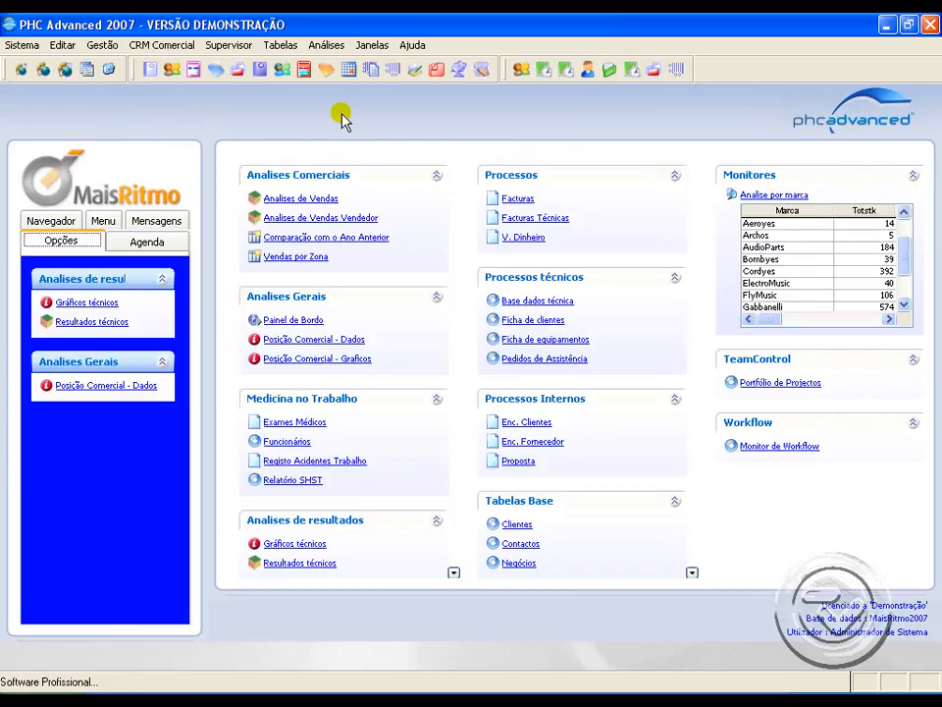
Step: Open the commission tables from the salespeople and commissions options
click(102, 45)
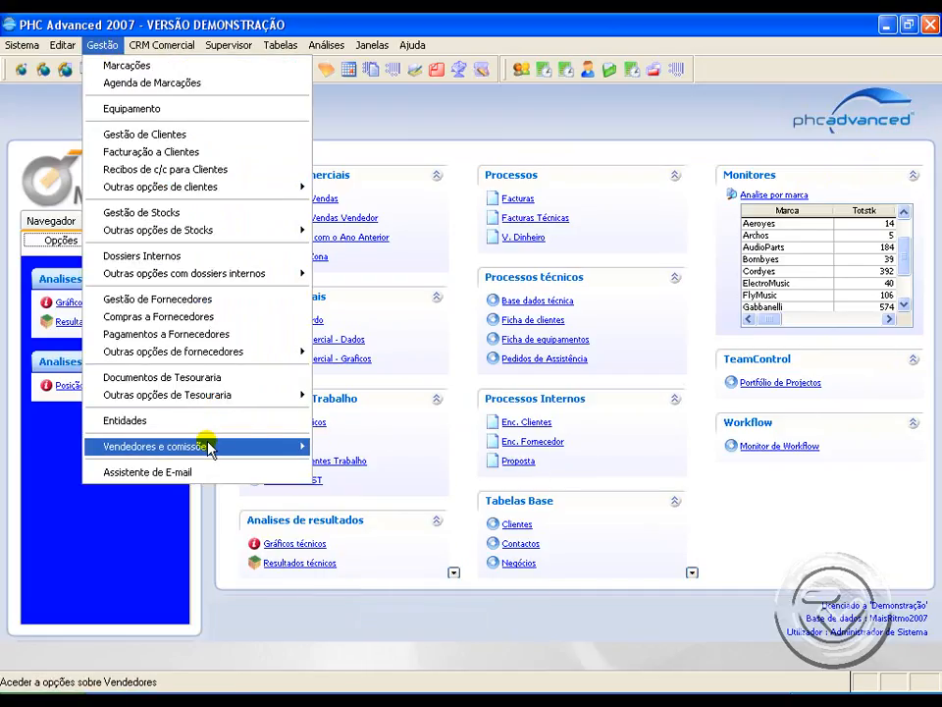
mouse_move(210, 446)
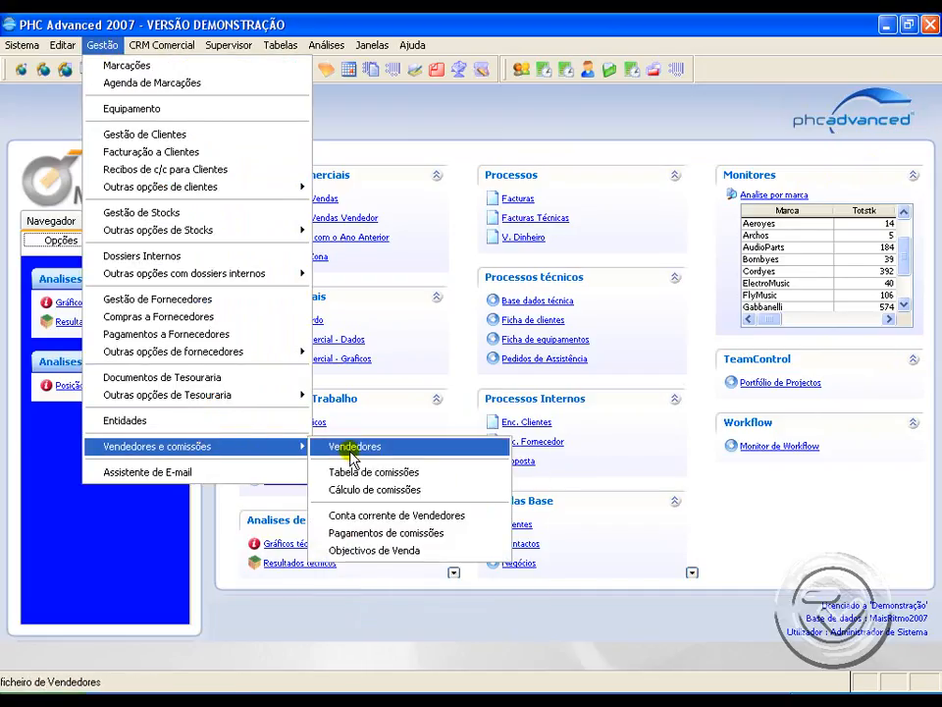
click(333, 472)
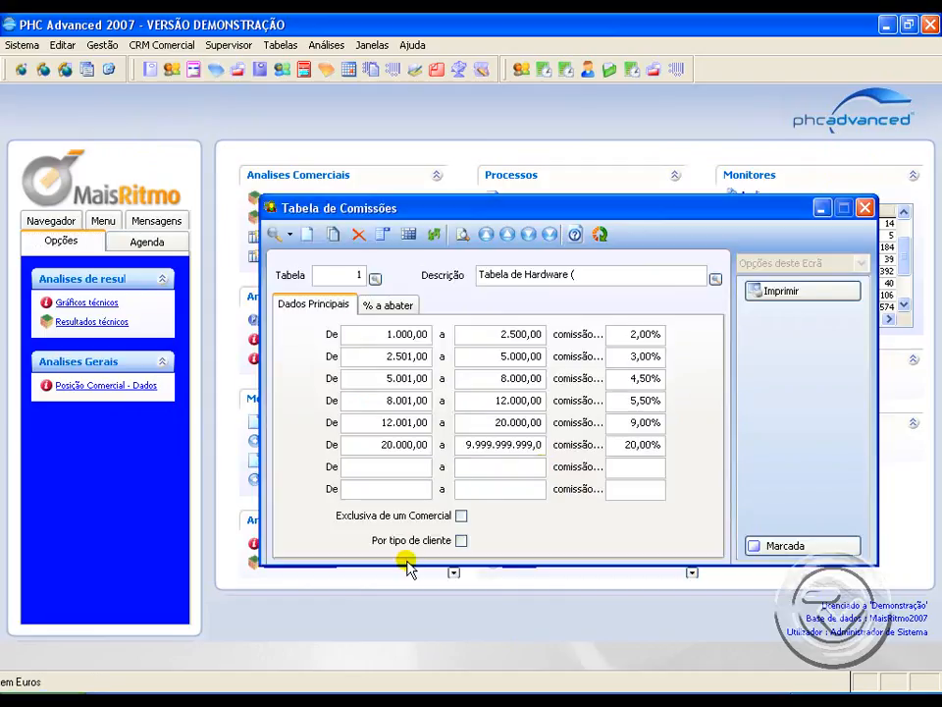
Step: List the five most recently changed commission tables, view Tabela Geral, and go to the Tabela de Hardware record
click(282, 188)
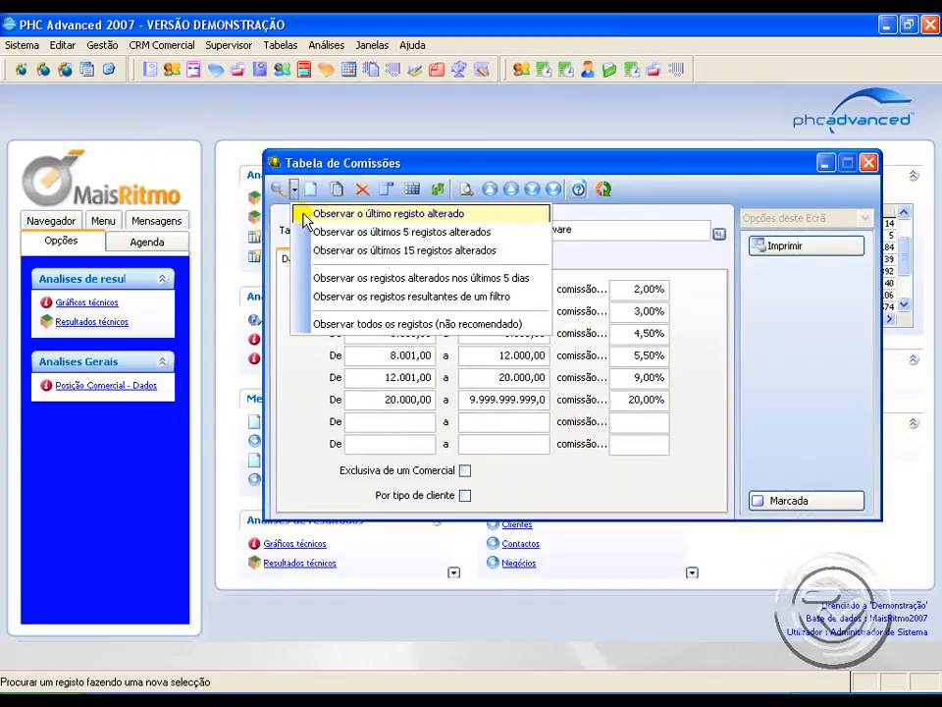
click(310, 232)
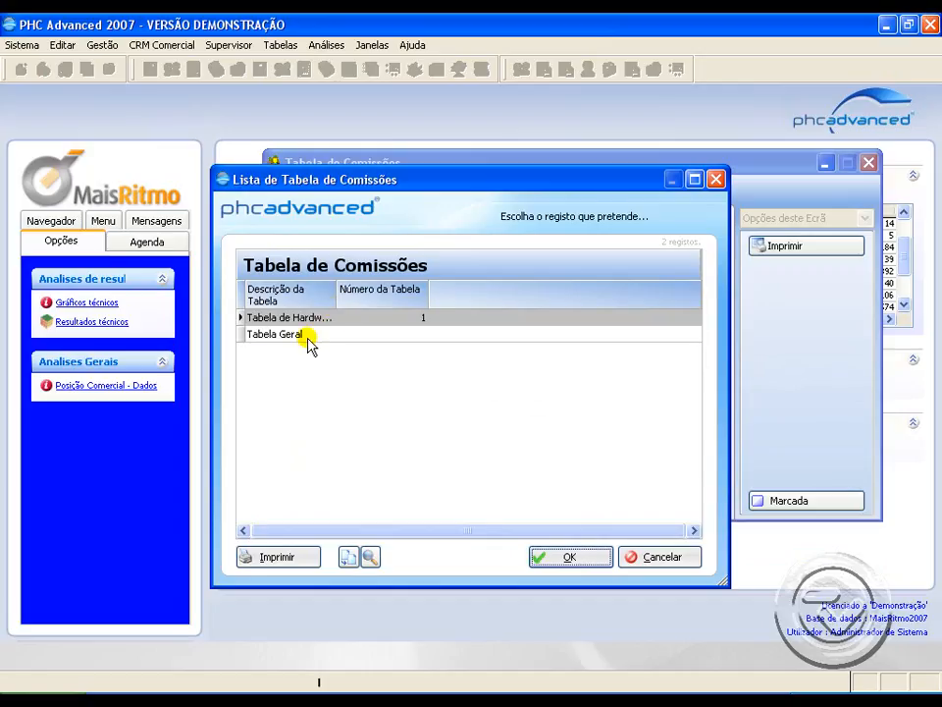
double_click(306, 334)
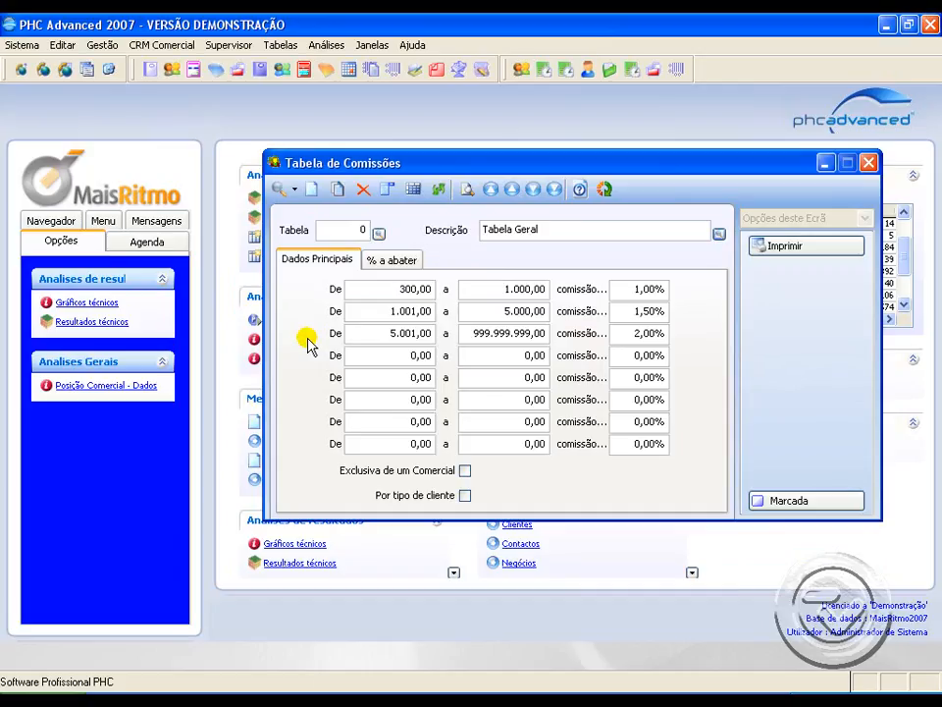
click(528, 188)
click(512, 188)
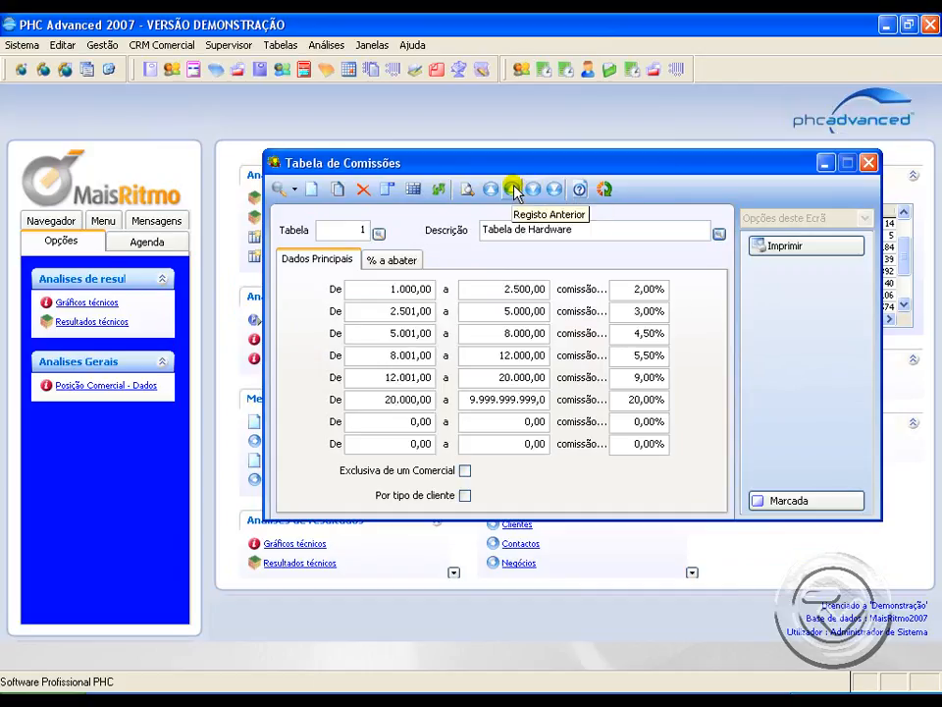
Step: Try making Tabela de Hardware exclusive to one salesperson or specific to a customer type, and discard the changes
click(465, 472)
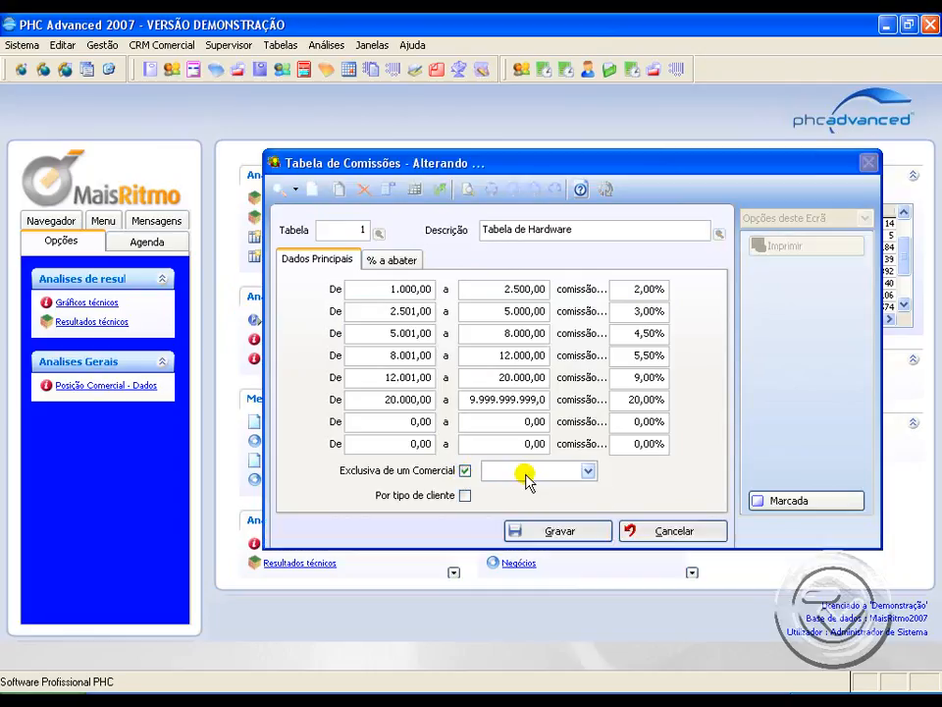
click(527, 474)
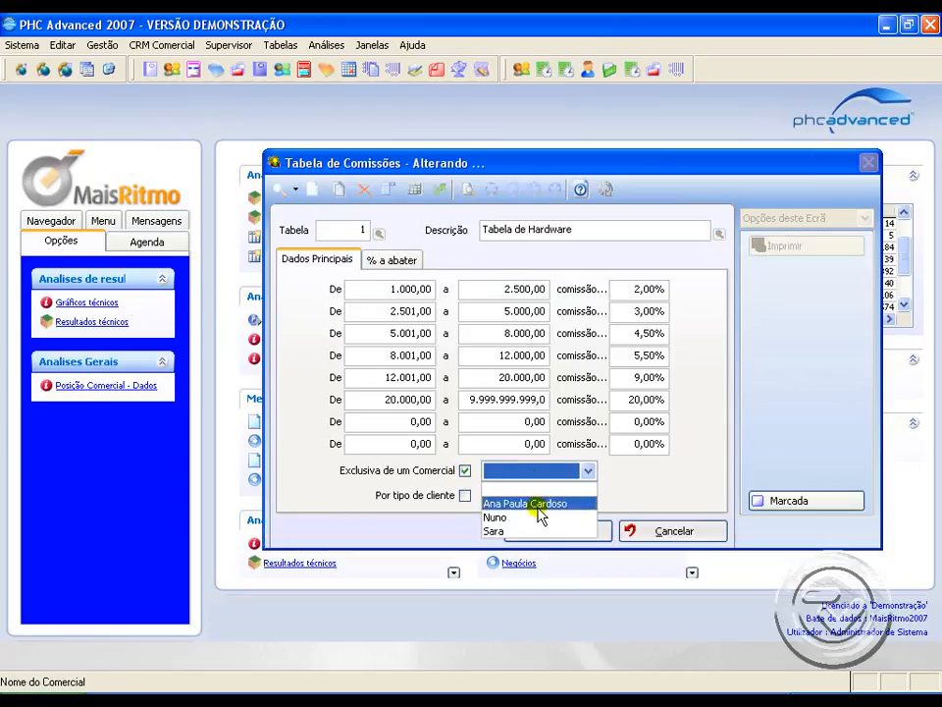
click(551, 503)
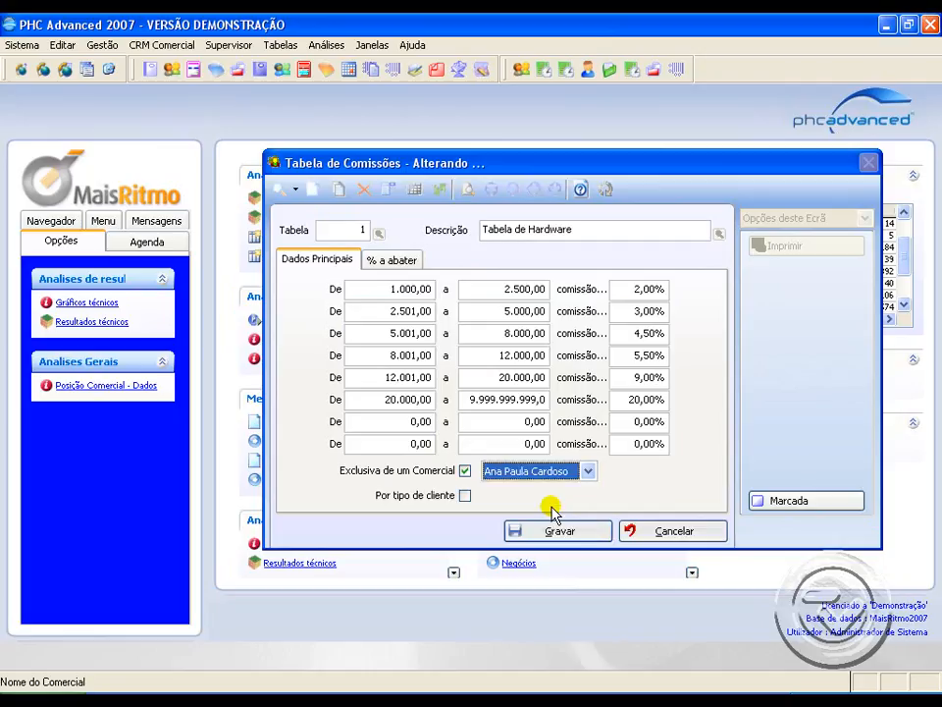
click(465, 495)
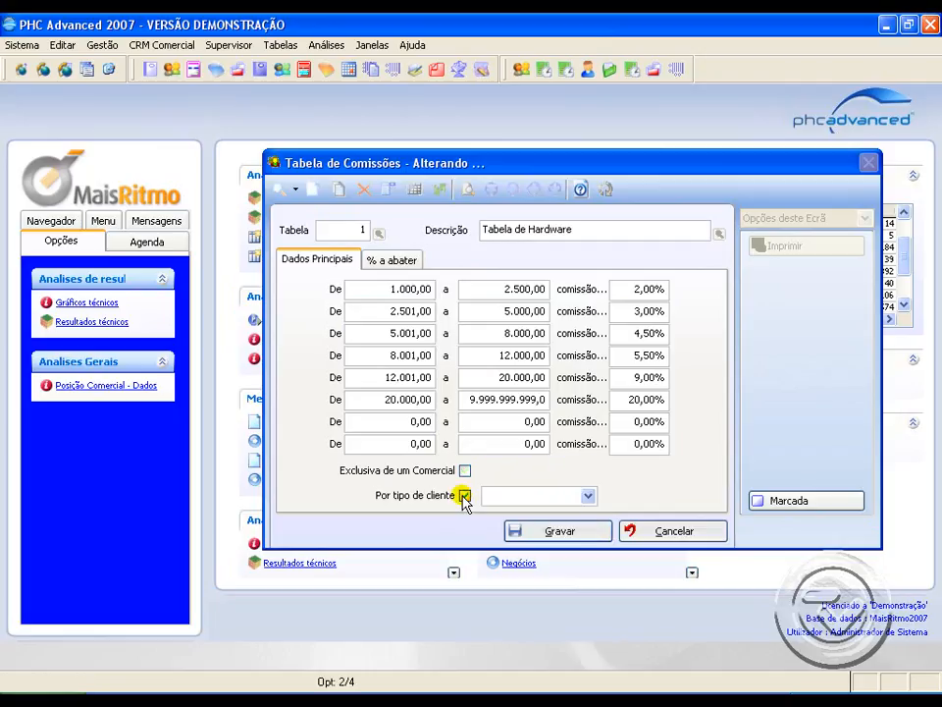
click(543, 496)
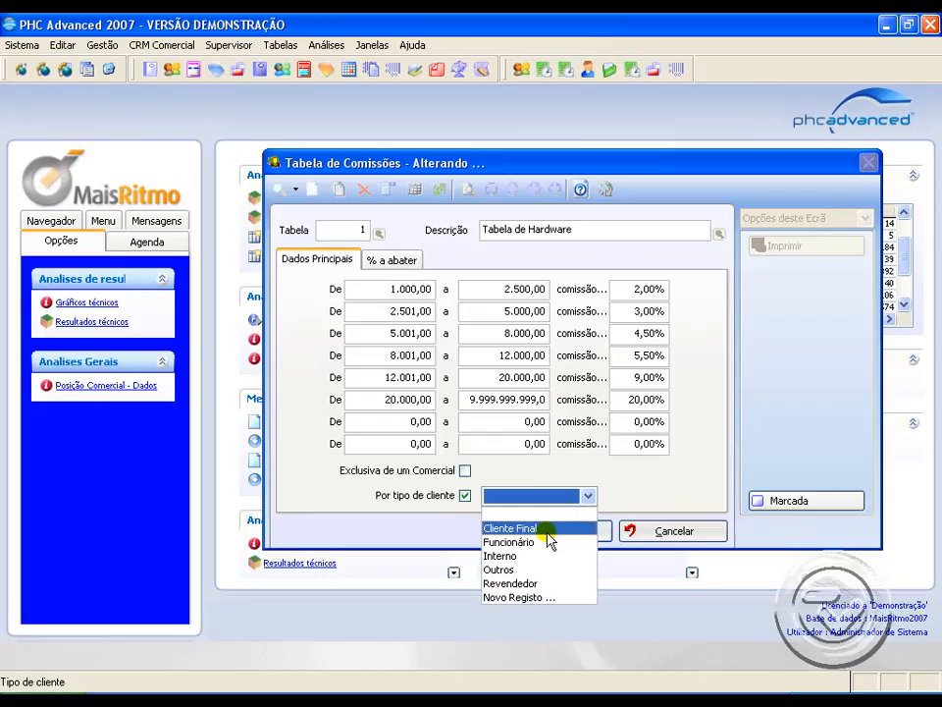
click(616, 496)
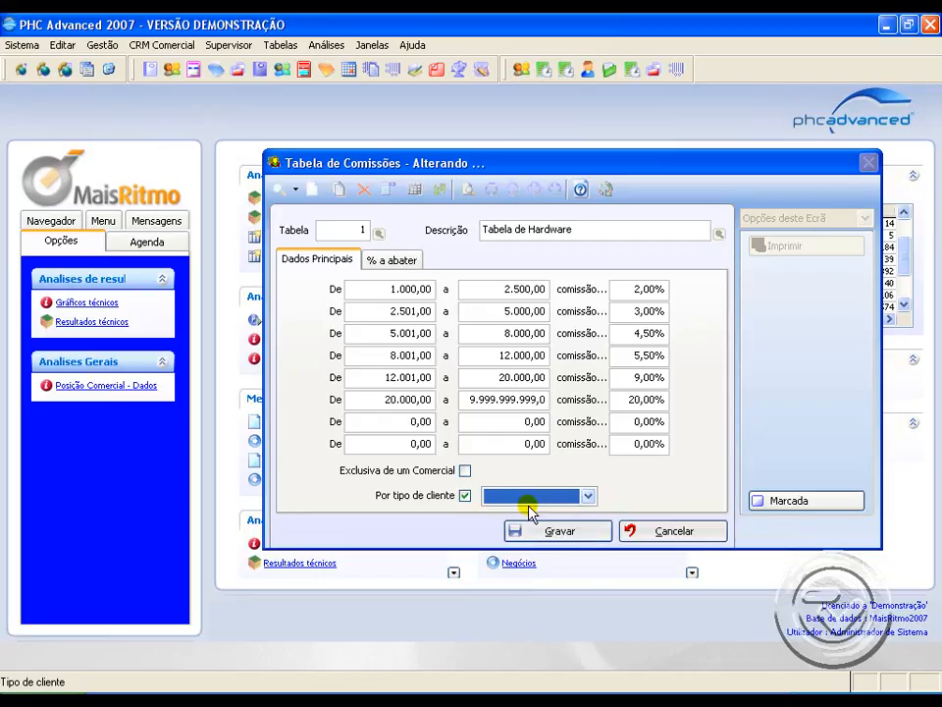
key(Escape)
click(581, 483)
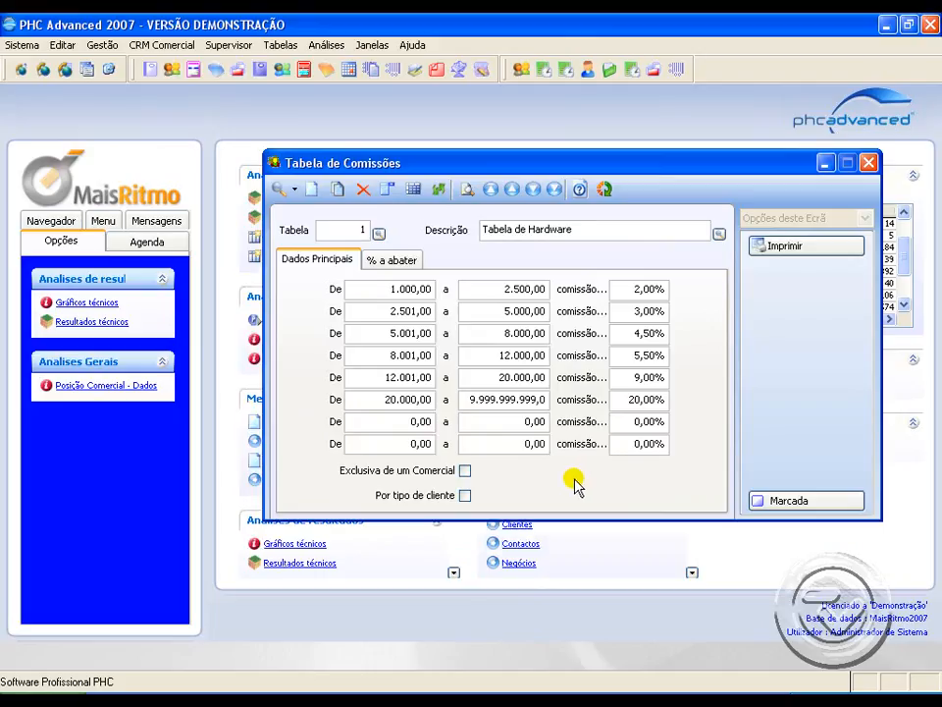
Step: Examine the value ranges and commission percentages in the first two and last two filled brackets of Tabela de Hardware
click(381, 286)
click(510, 290)
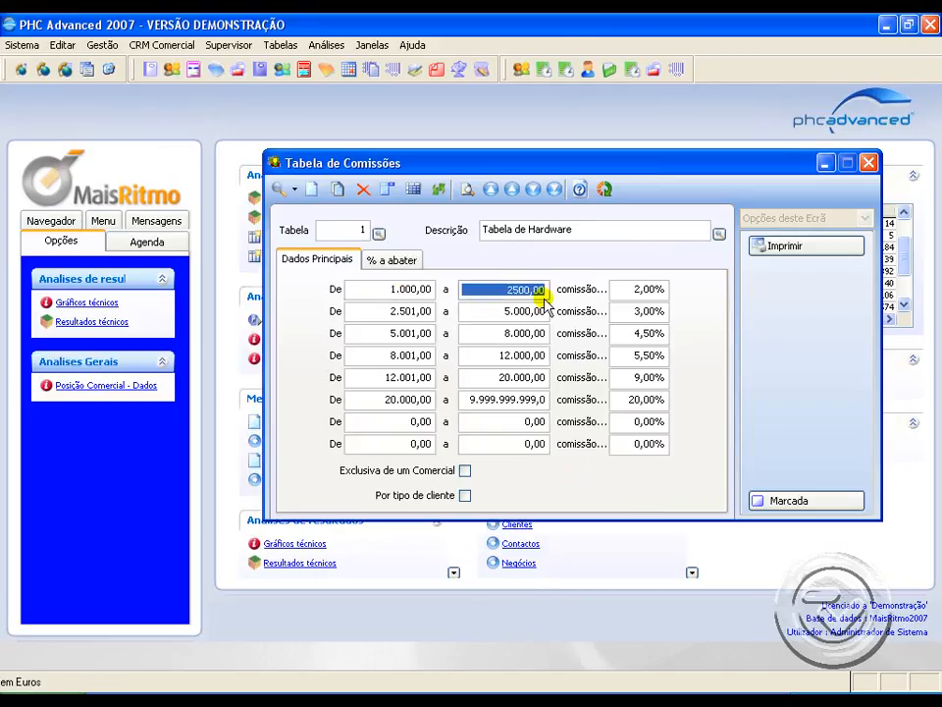
click(621, 286)
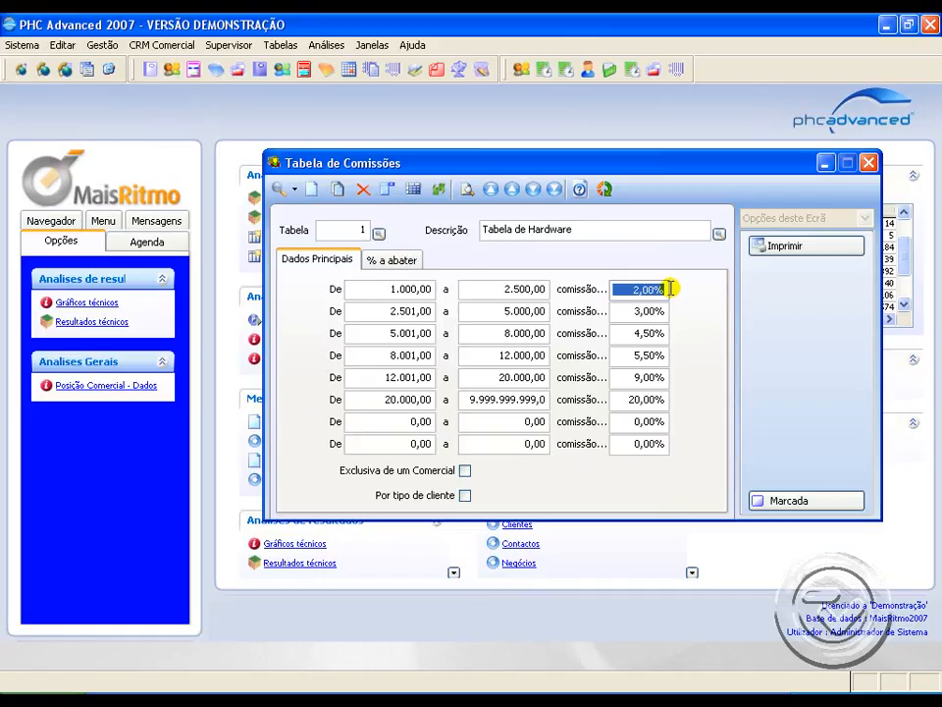
click(432, 289)
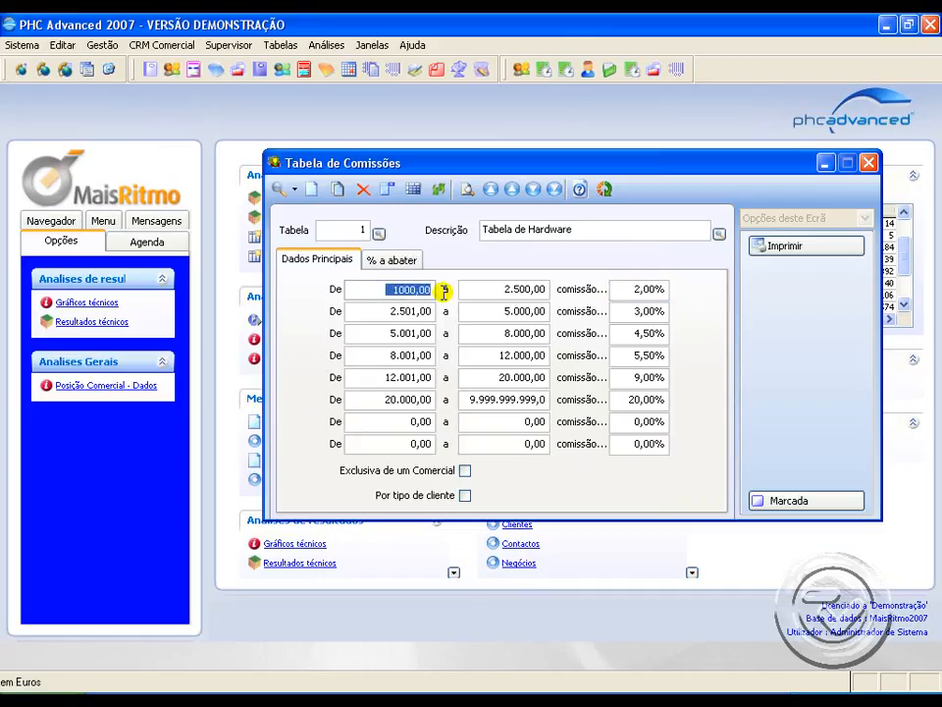
click(505, 291)
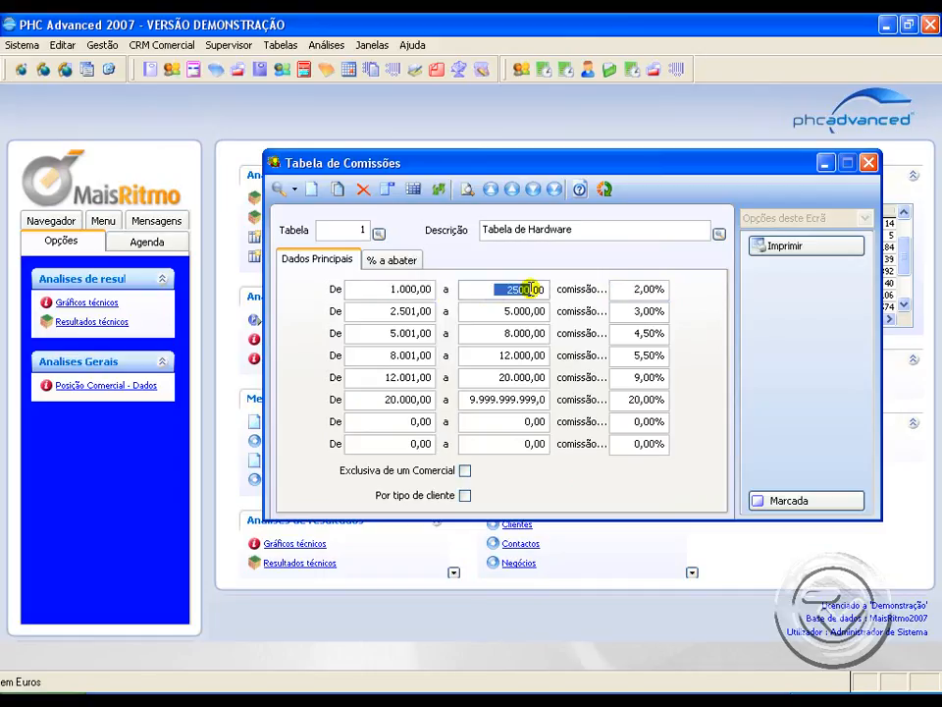
click(633, 289)
click(400, 311)
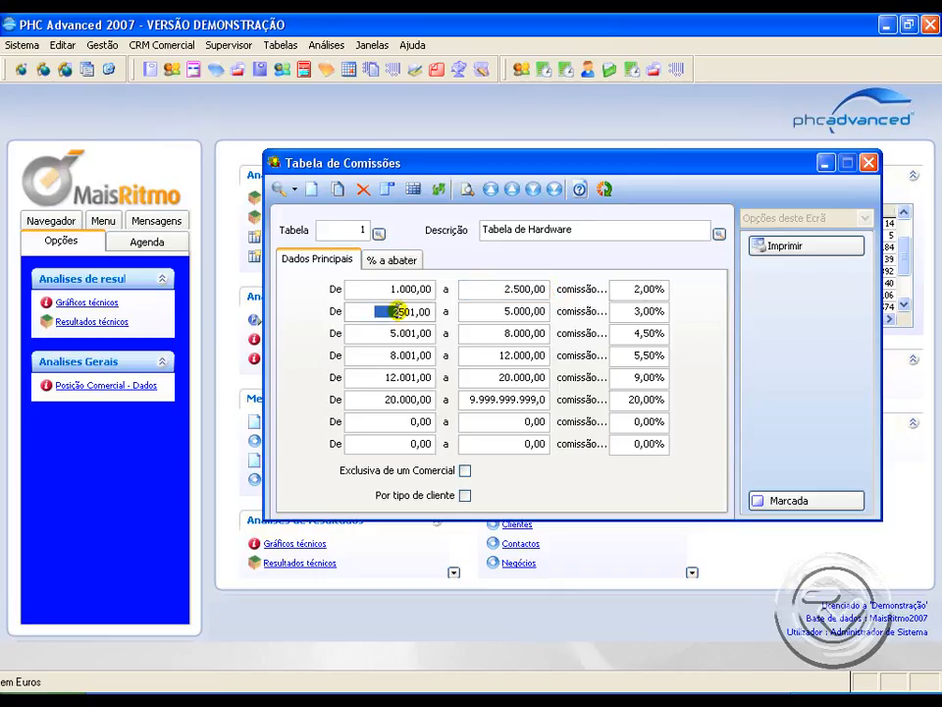
click(552, 311)
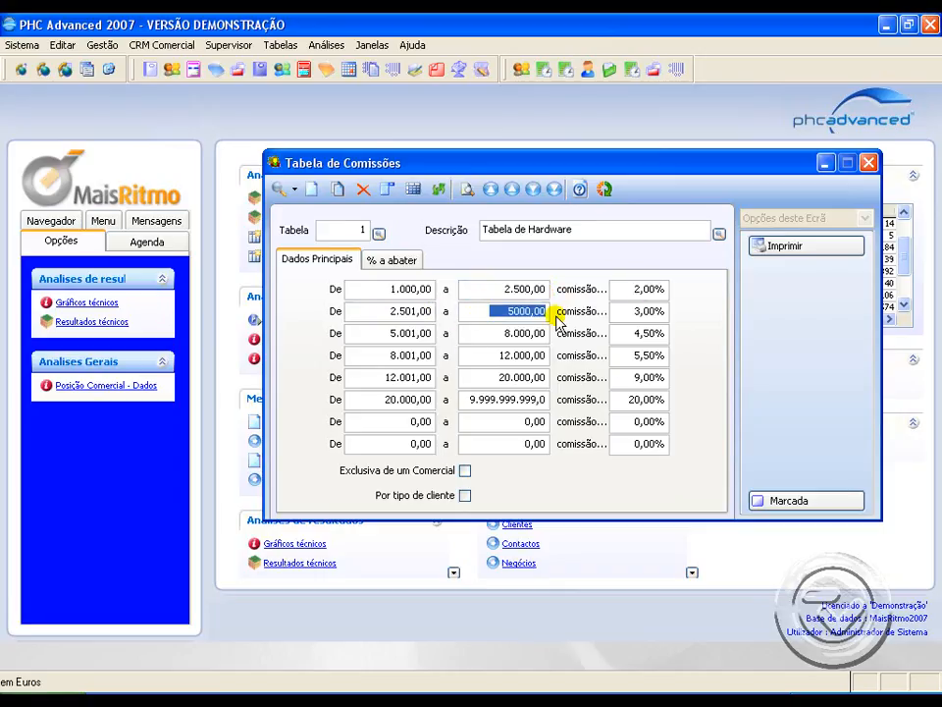
drag(643, 311, 675, 311)
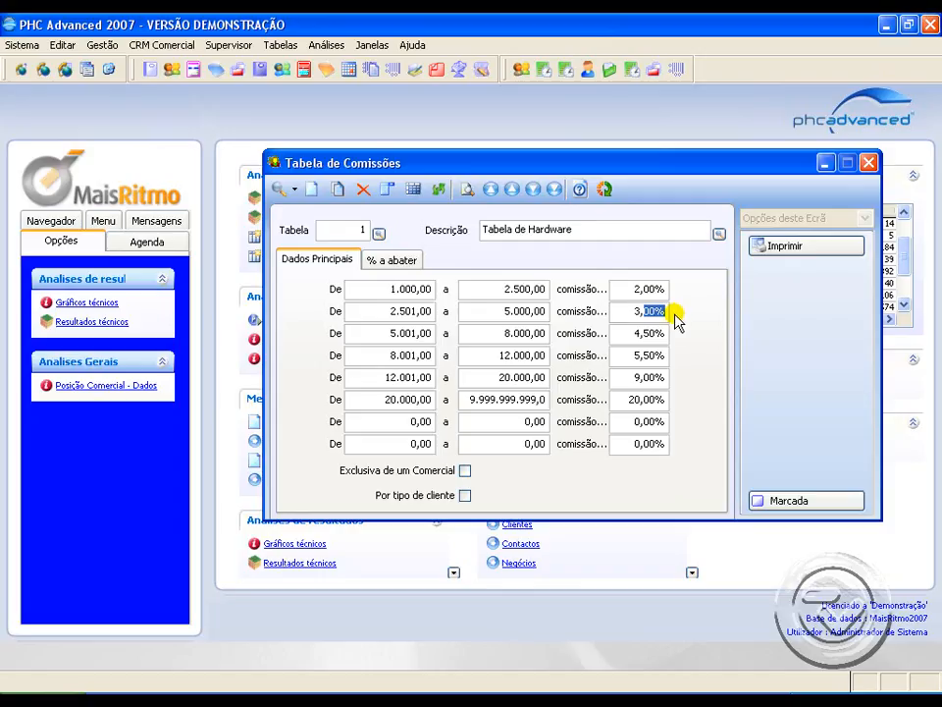
click(373, 377)
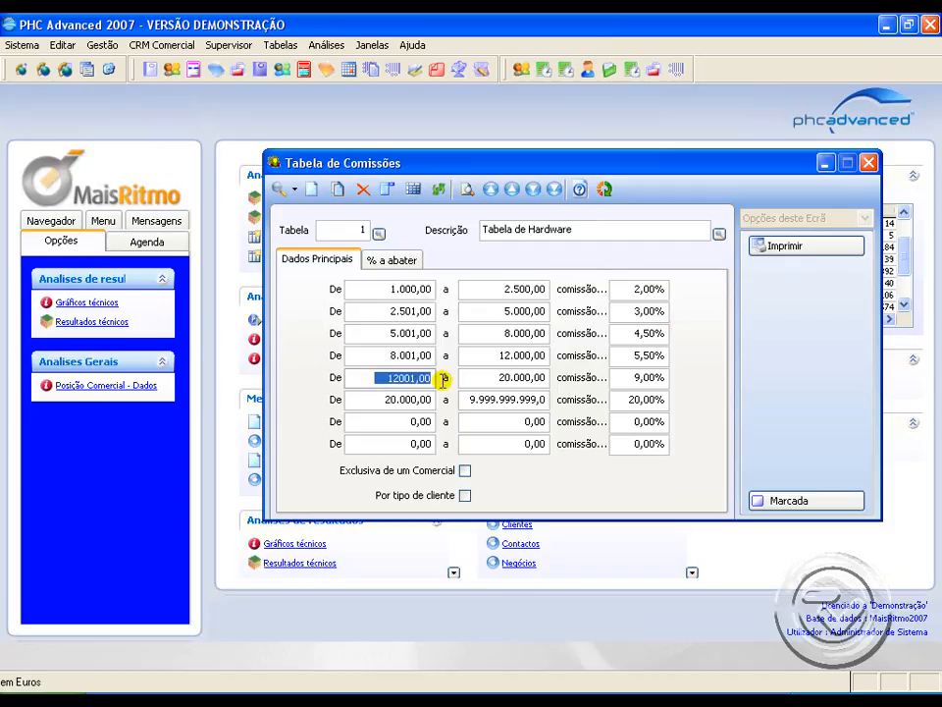
click(481, 379)
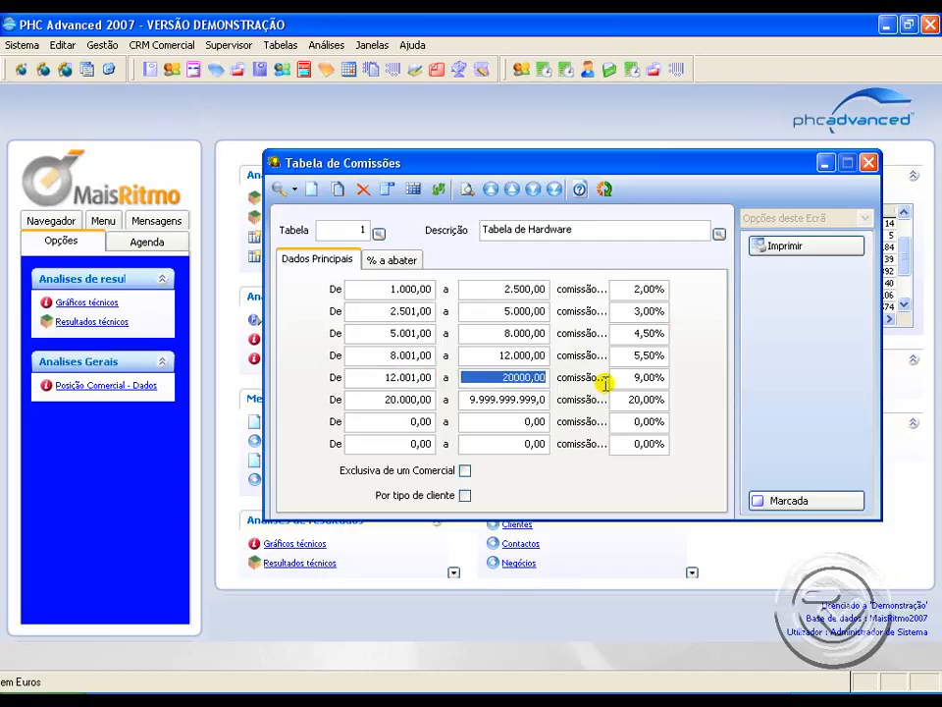
click(650, 379)
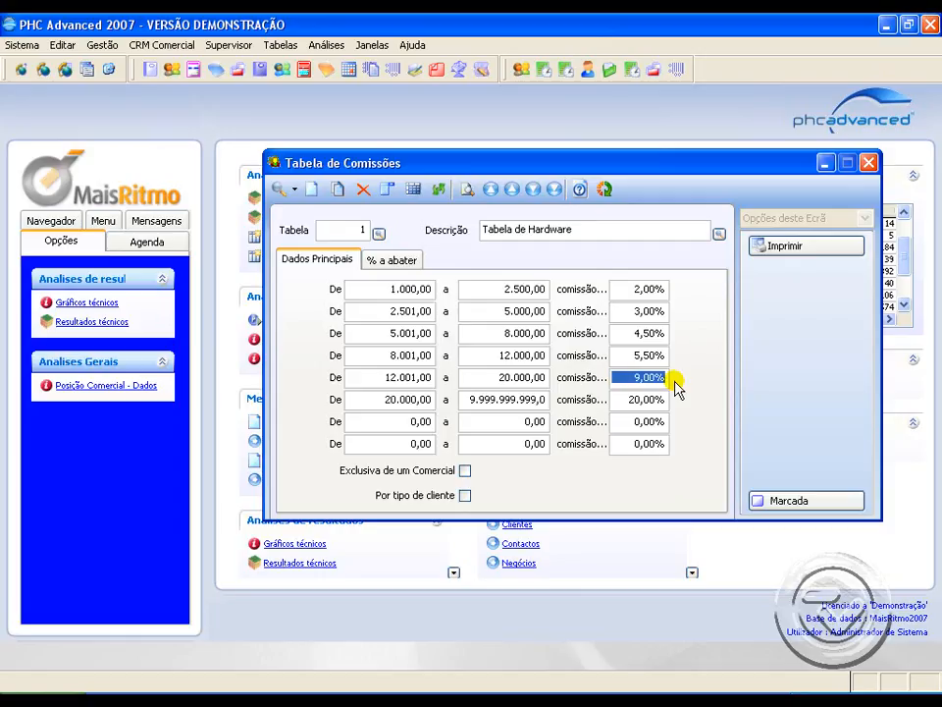
click(421, 399)
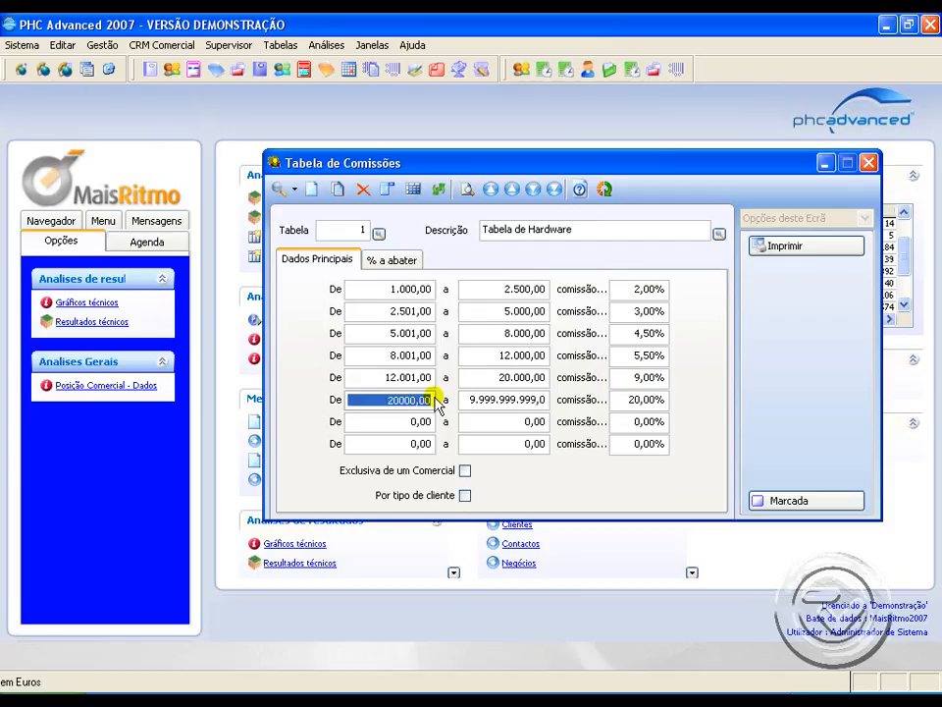
click(618, 399)
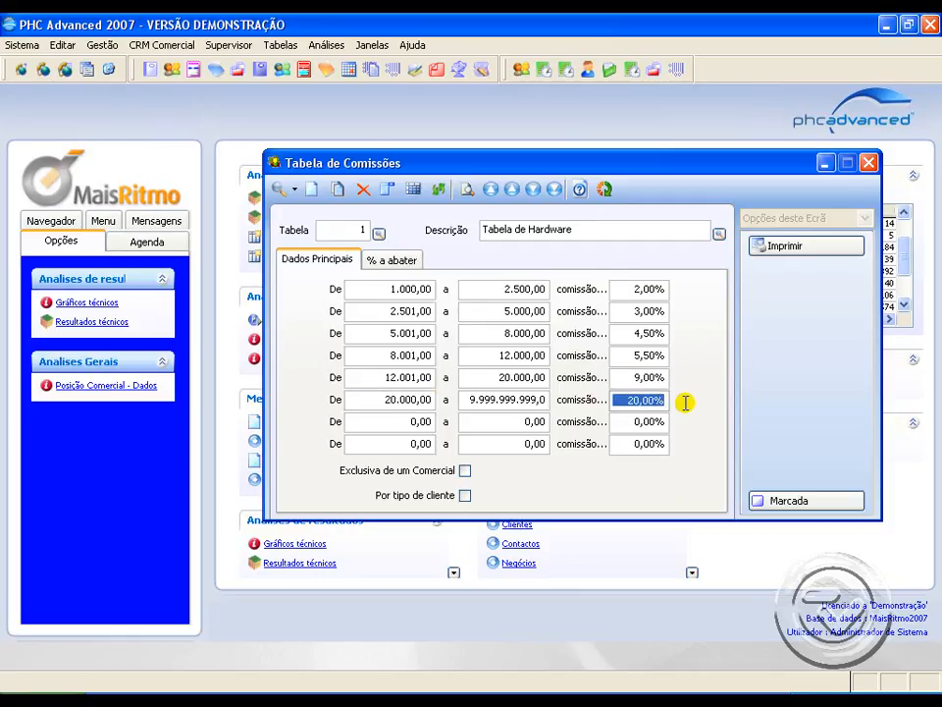
Step: Set Tabela de Hardware to deduct 1% of the commission for receipts within 0 to 10 days, save it and close the table
click(412, 261)
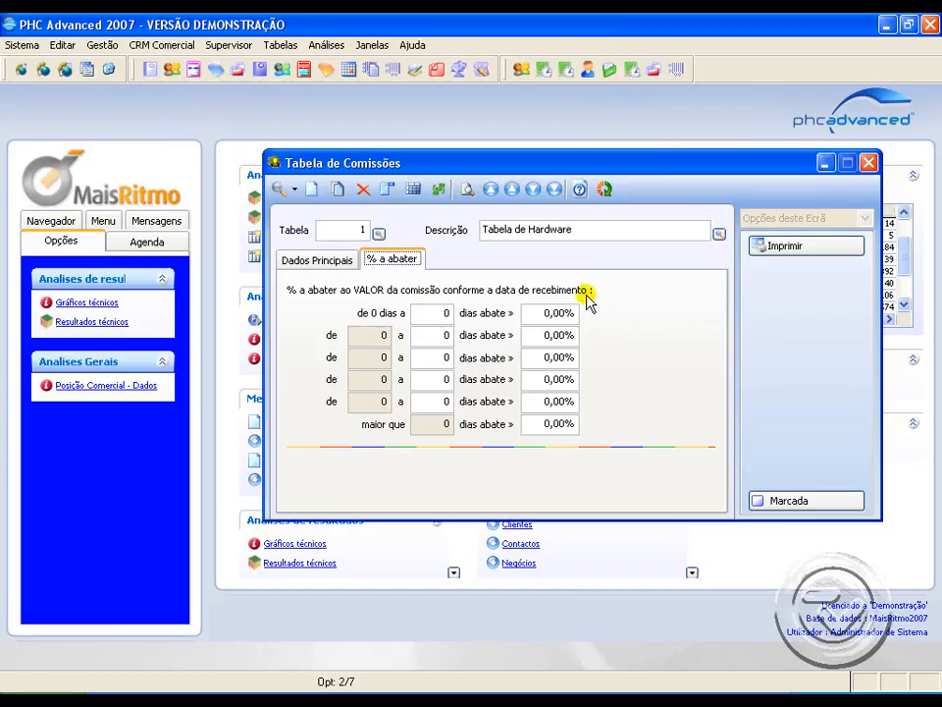
click(420, 312)
drag(420, 312, 447, 312)
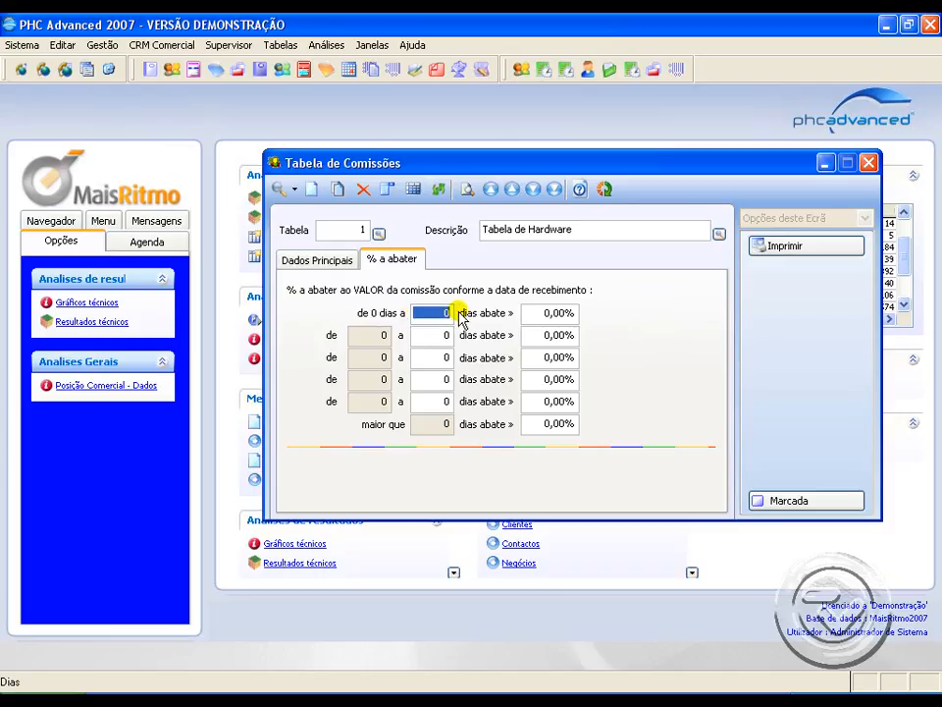
text(10)
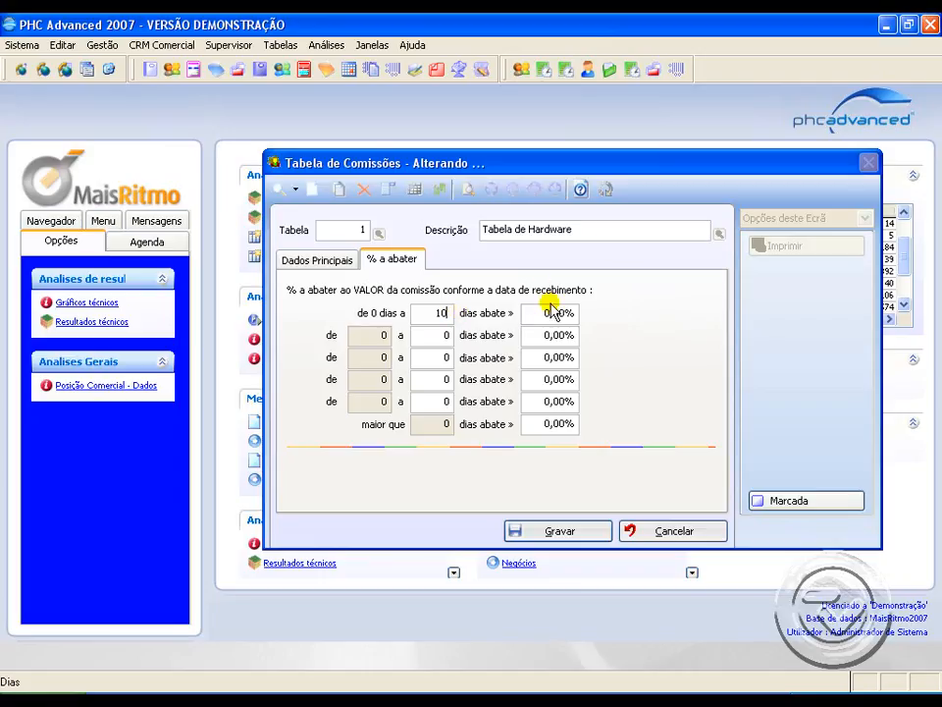
click(551, 311)
text(1, %)
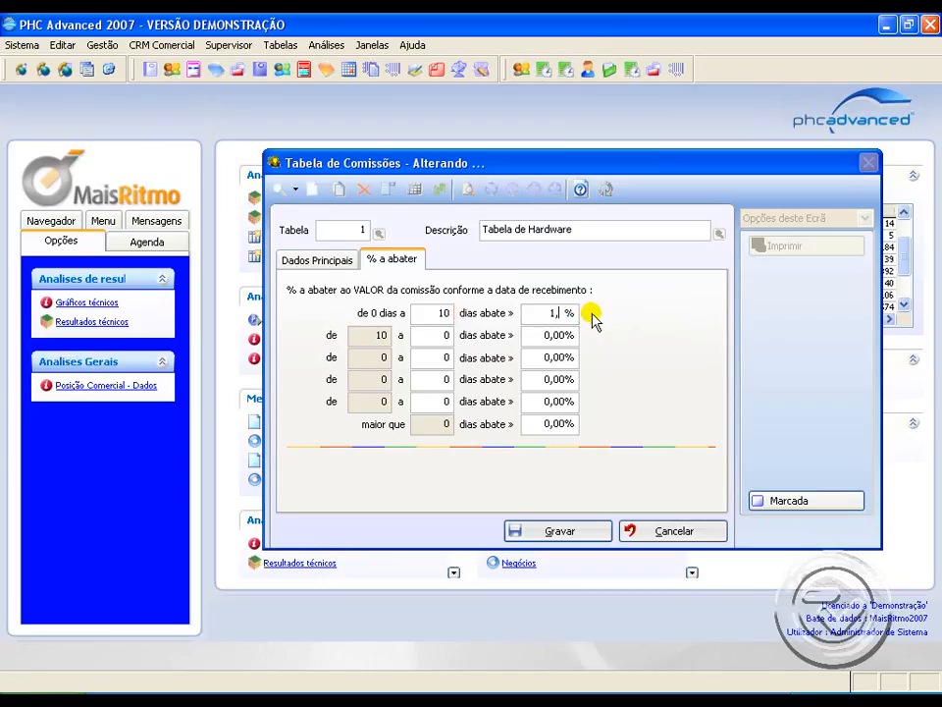
click(559, 530)
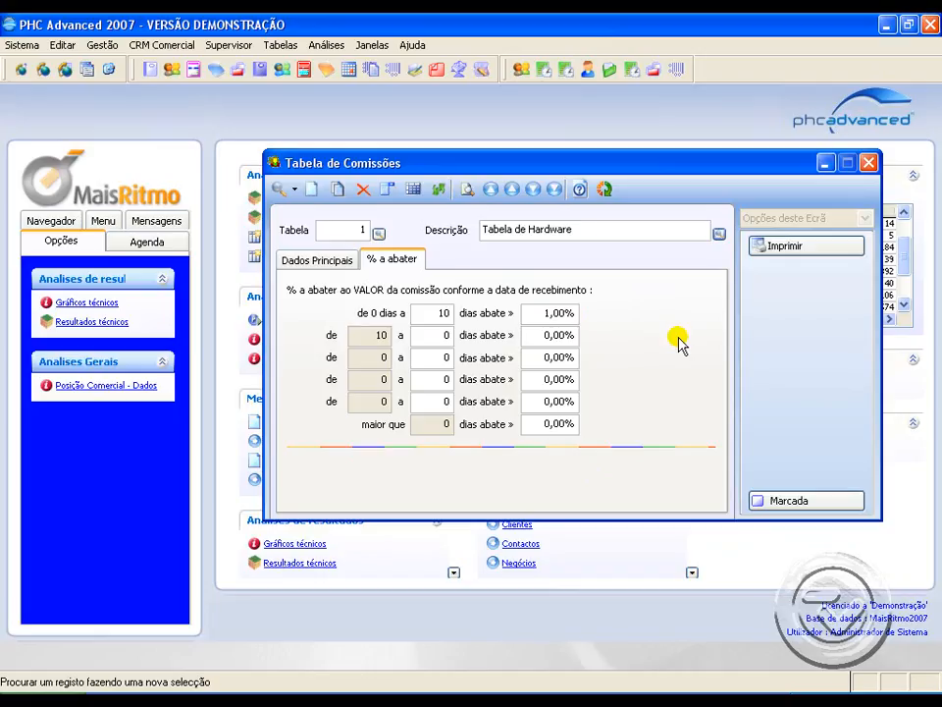
click(868, 165)
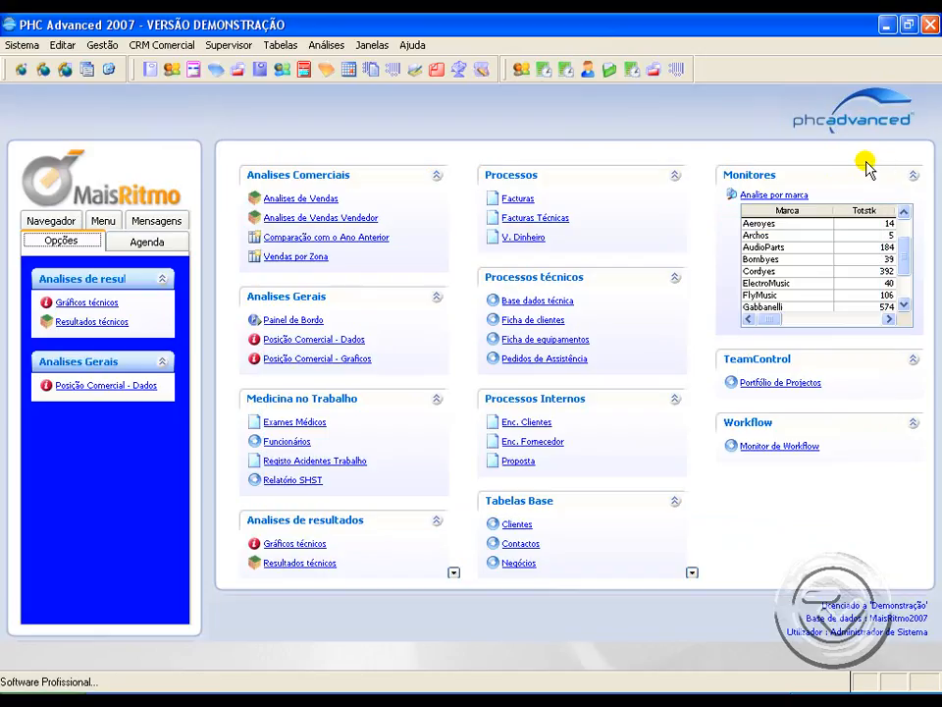
Step: View the default commission table setting in the PHC product family record and close the record
click(97, 46)
mouse_move(149, 233)
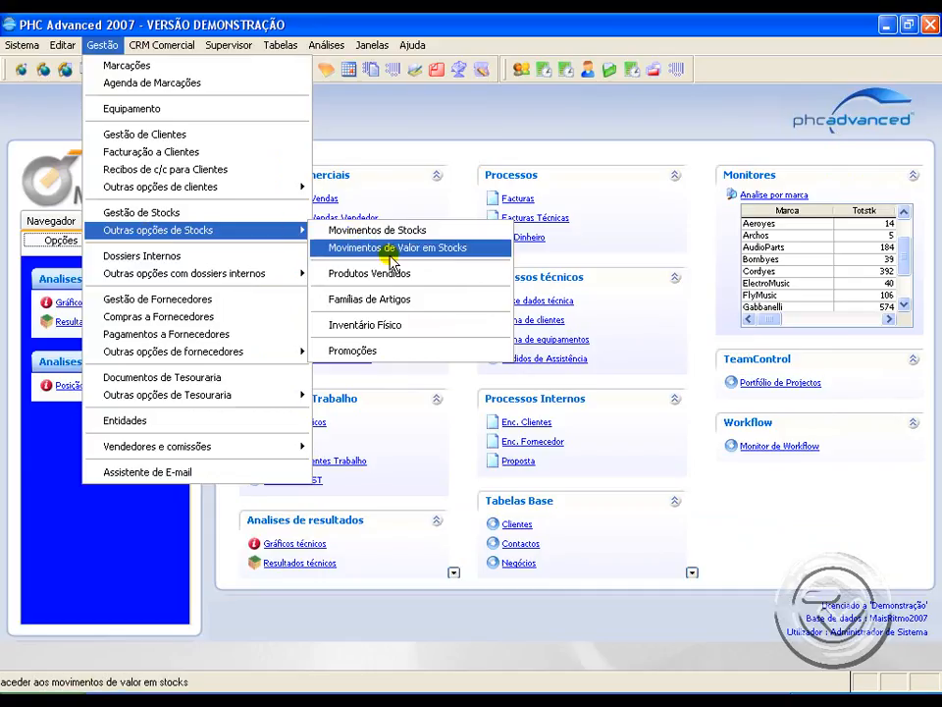
click(393, 296)
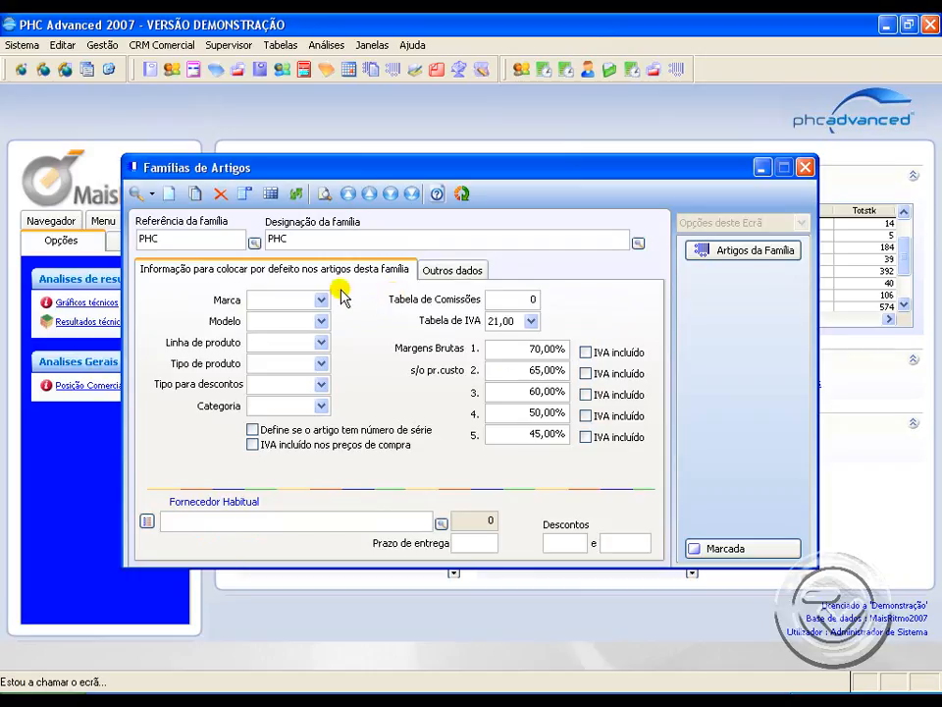
click(505, 298)
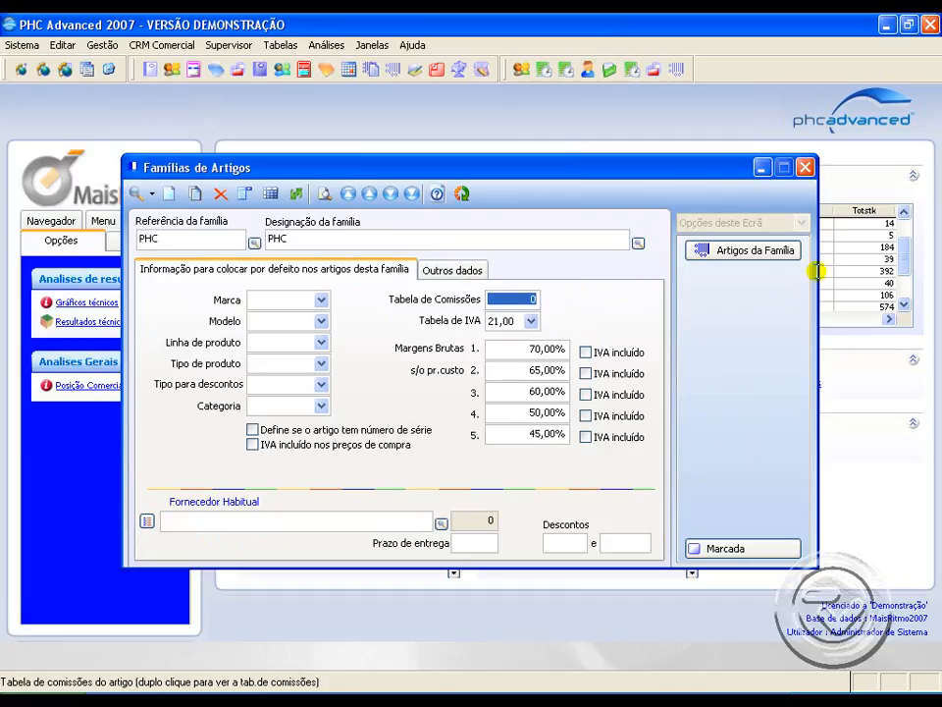
click(805, 167)
Step: Check the commission table assigned in the integration data of the Pentium IV stock item and close the item
click(97, 46)
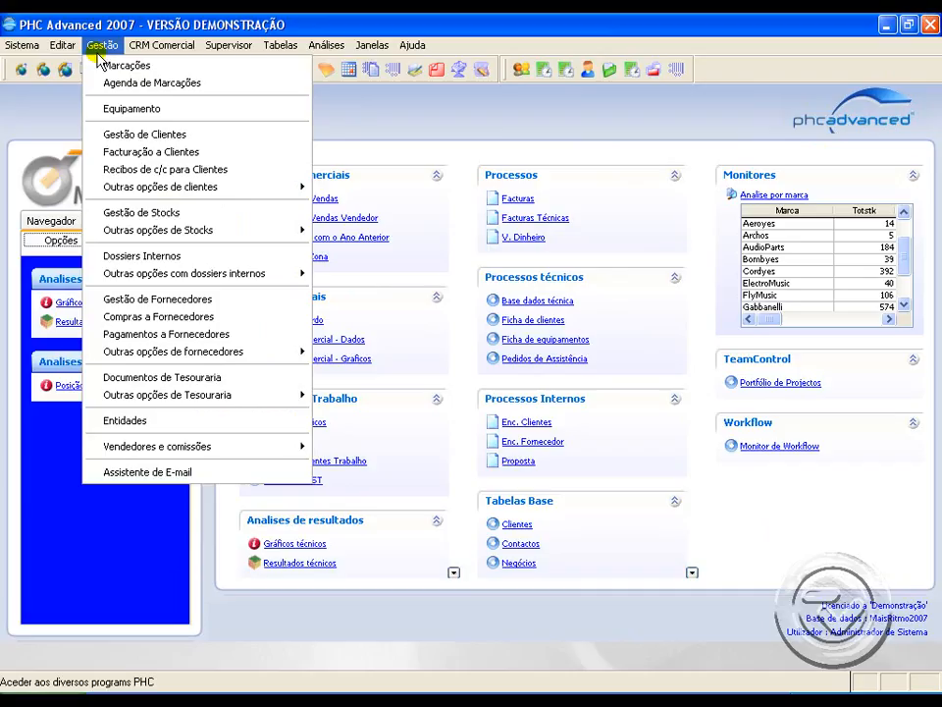
click(151, 211)
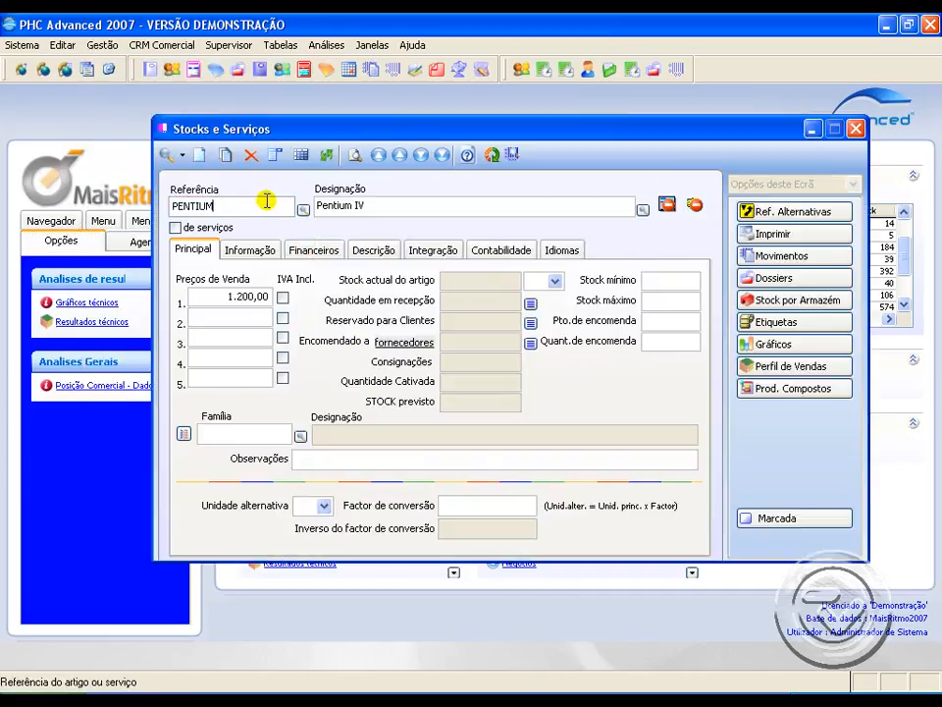
click(432, 248)
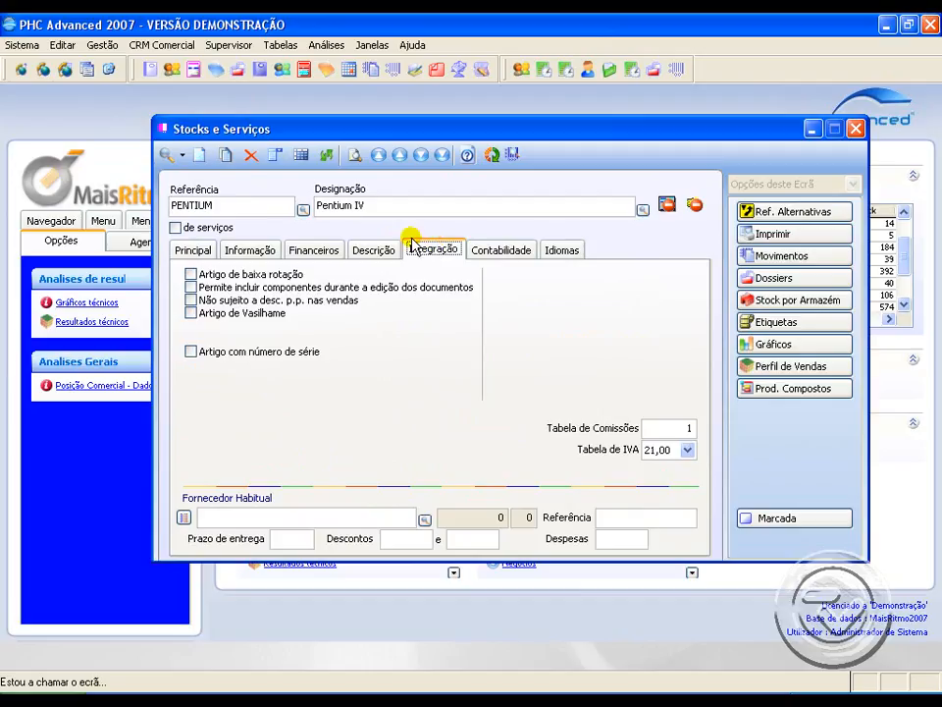
click(650, 428)
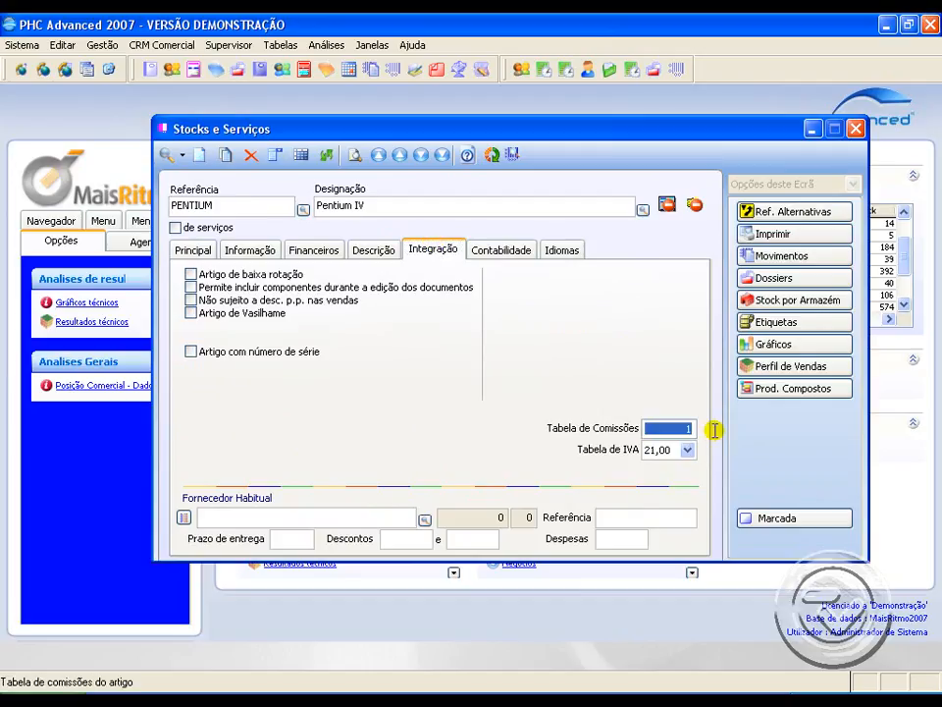
click(855, 129)
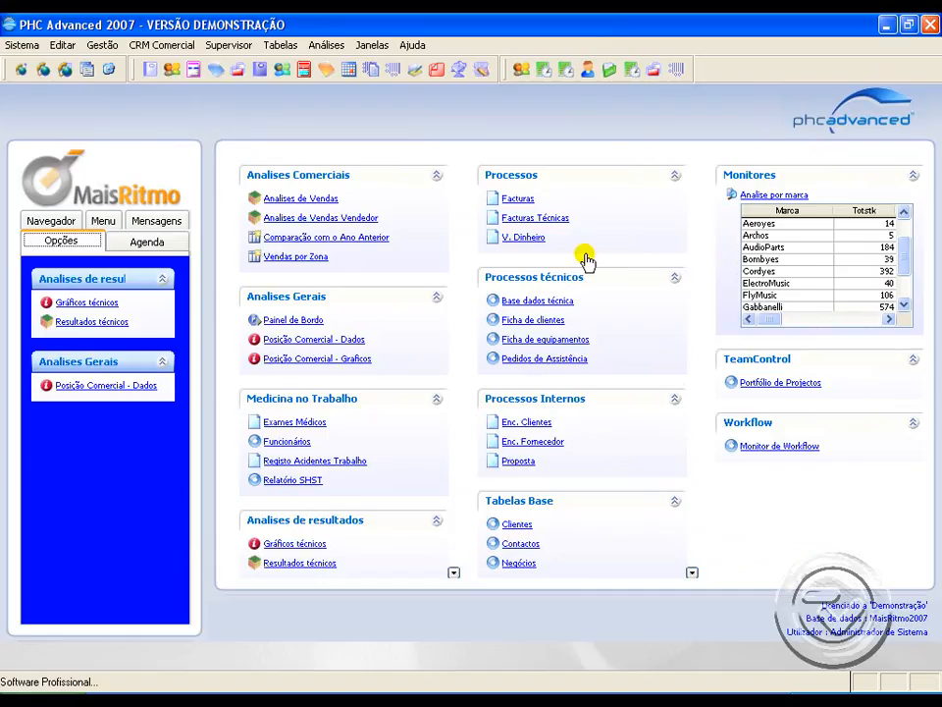
Step: Review the software parameters for calculating commissions on received values and on gross profitability, and minimize the parameters window
click(106, 46)
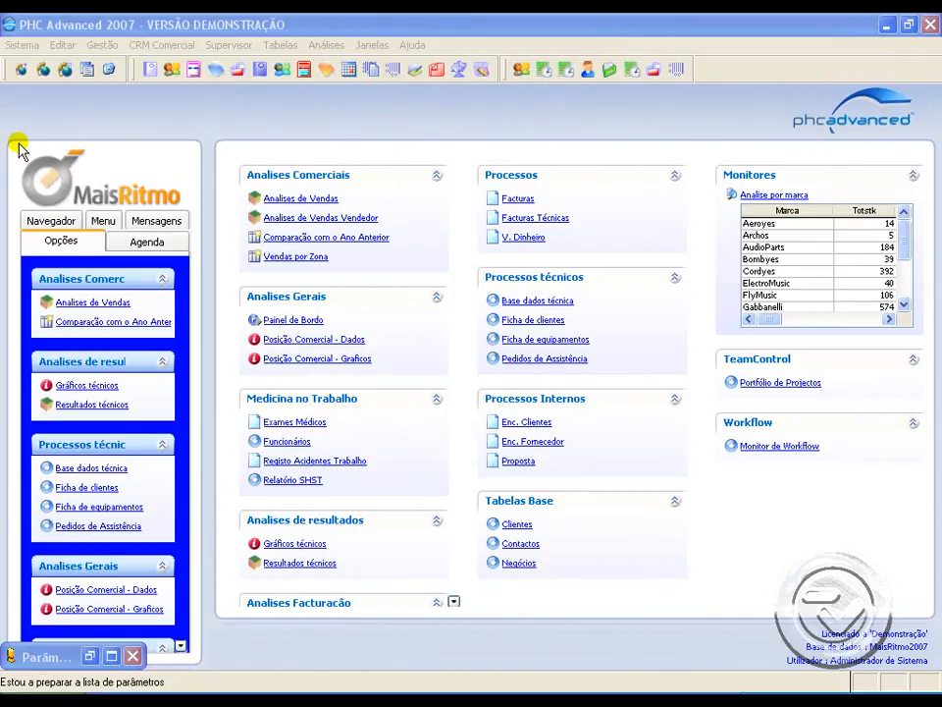
click(22, 46)
click(54, 160)
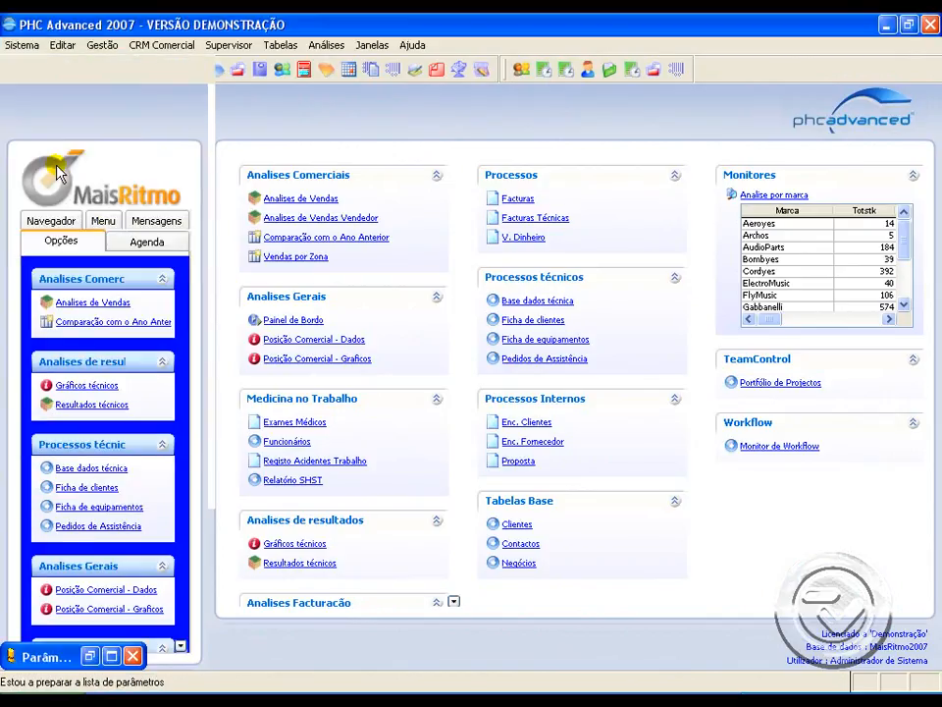
click(143, 327)
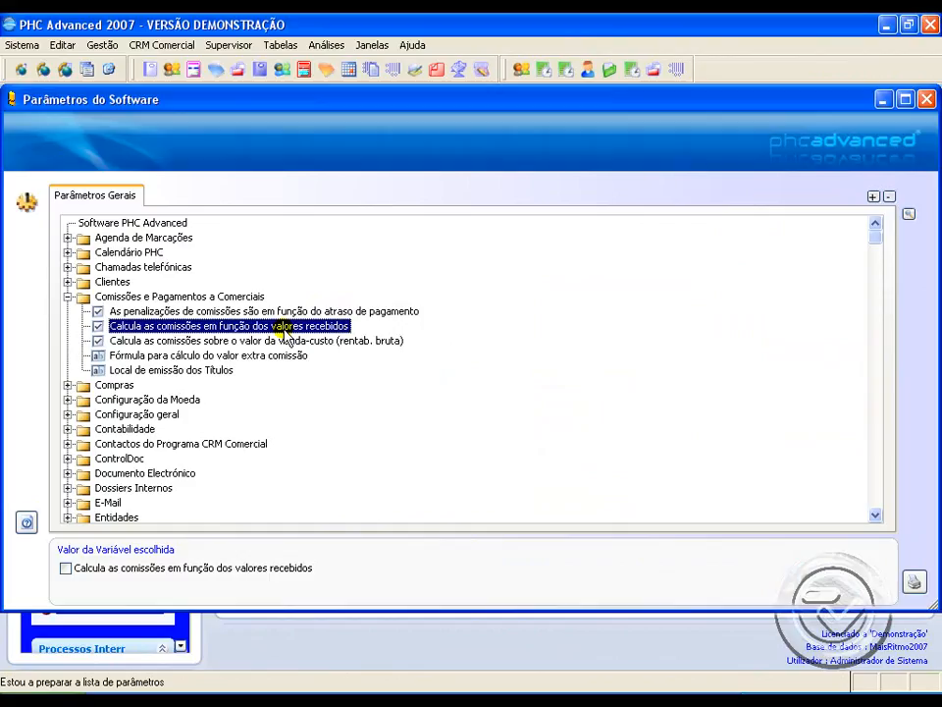
click(174, 340)
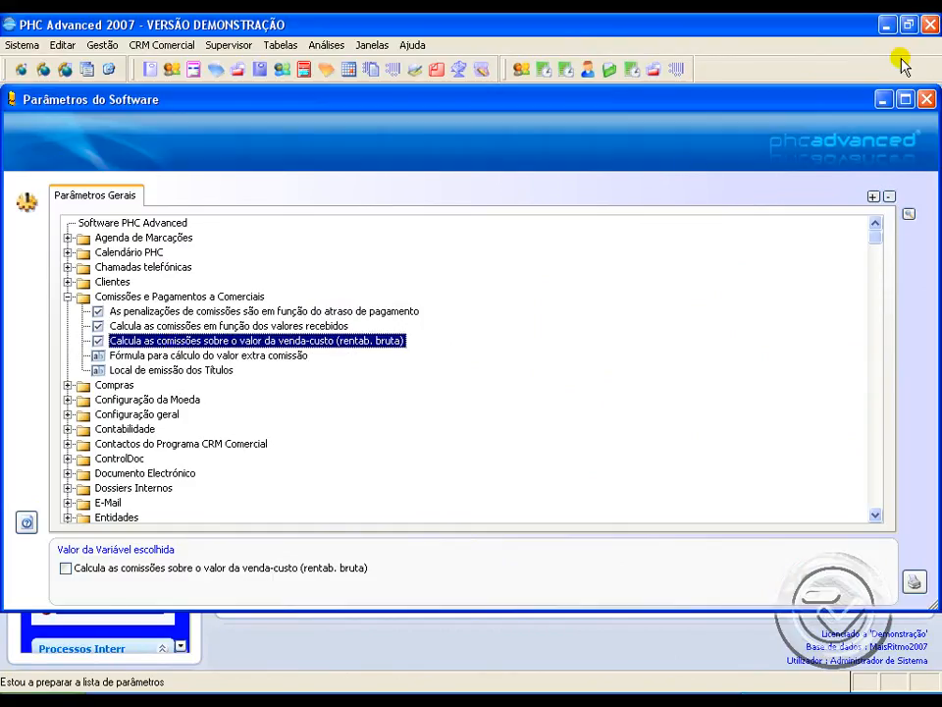
click(883, 100)
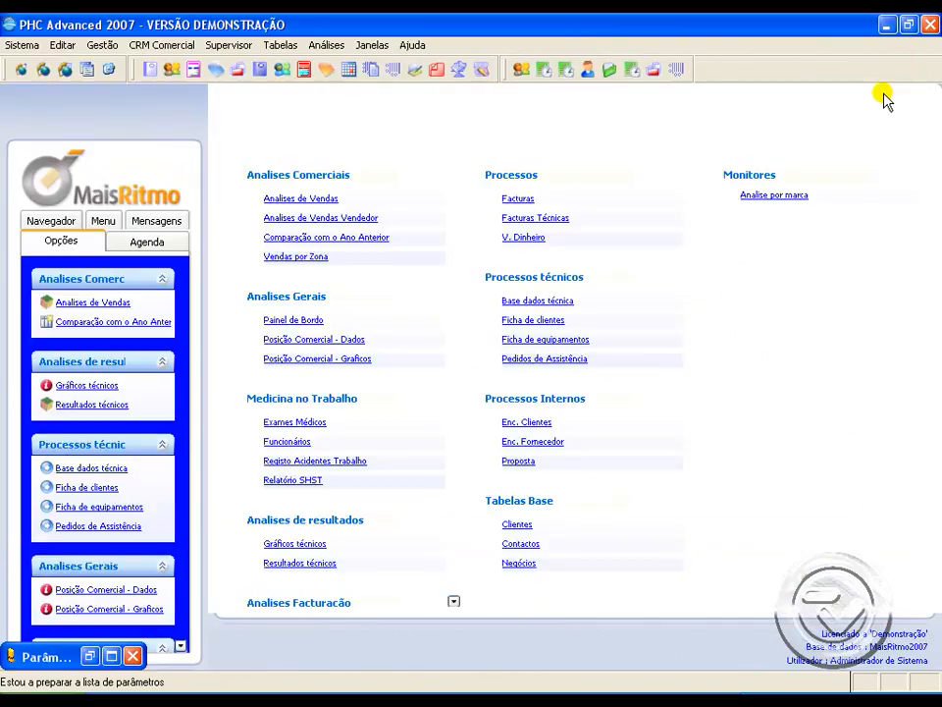
Step: Open customer invoicing and examine the salesperson and the PENTIUM line of the Sons e Ritmos invoice
click(102, 46)
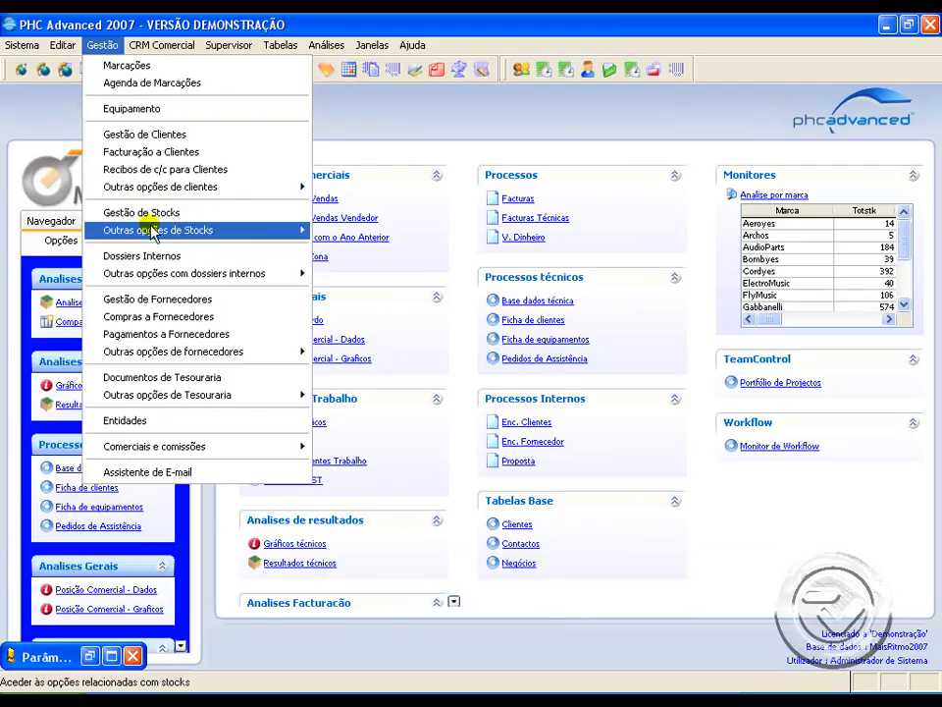
click(149, 152)
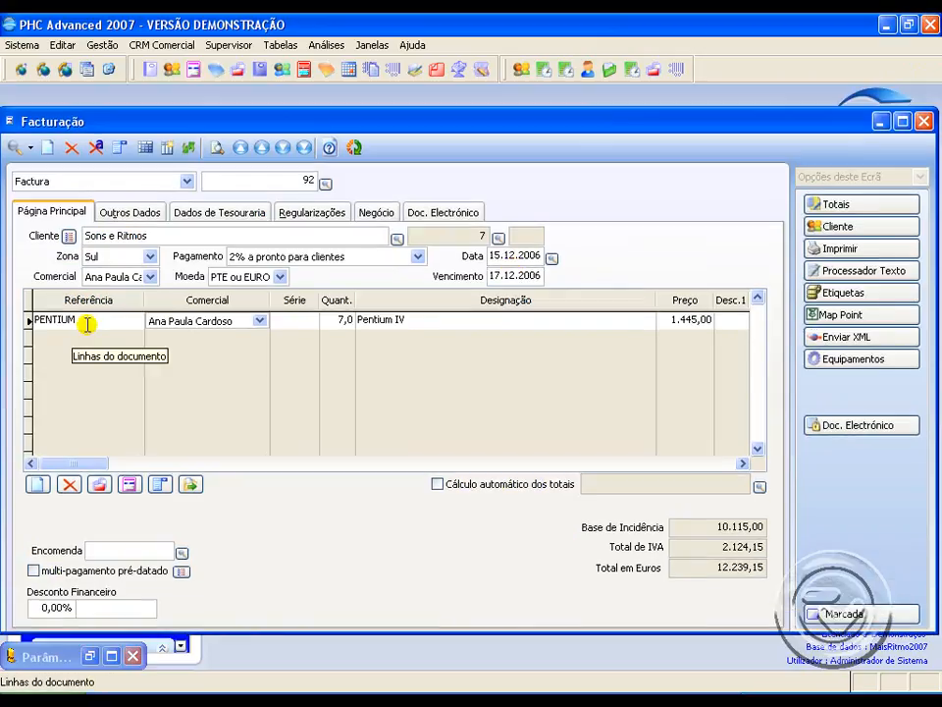
click(78, 320)
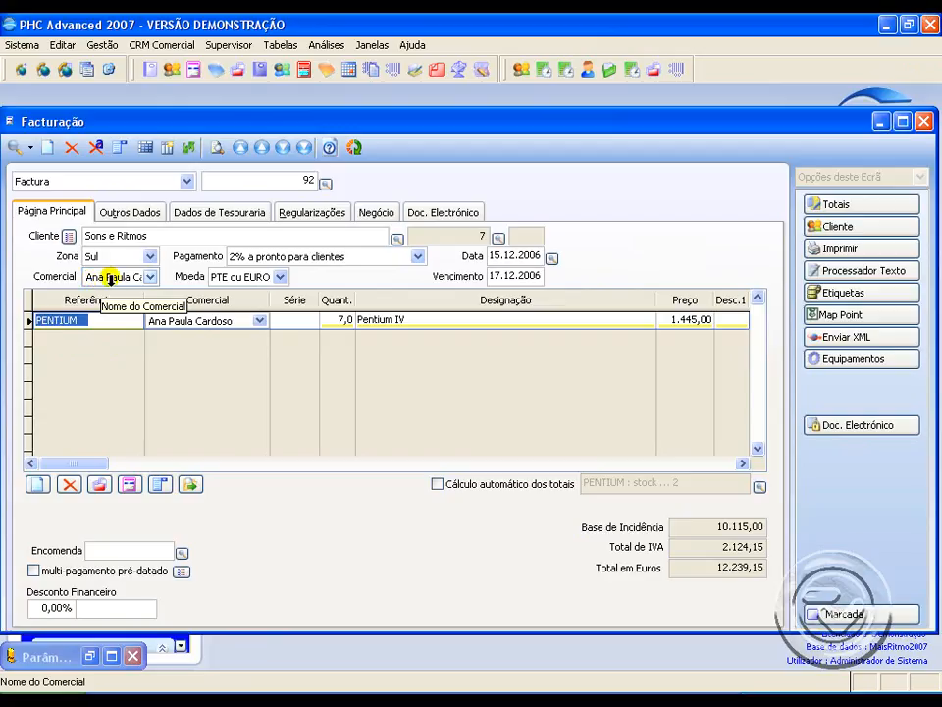
Step: Check the commission table assigned to the PENTIUM item from its invoice line, and close the item and invoice
click(59, 320)
double_click(59, 320)
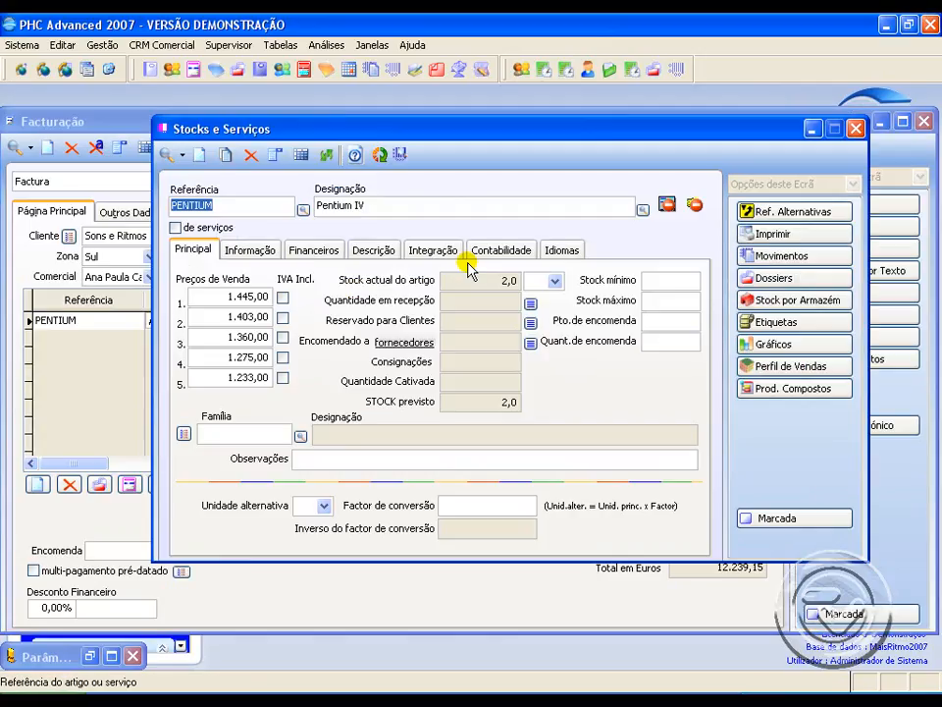
click(443, 252)
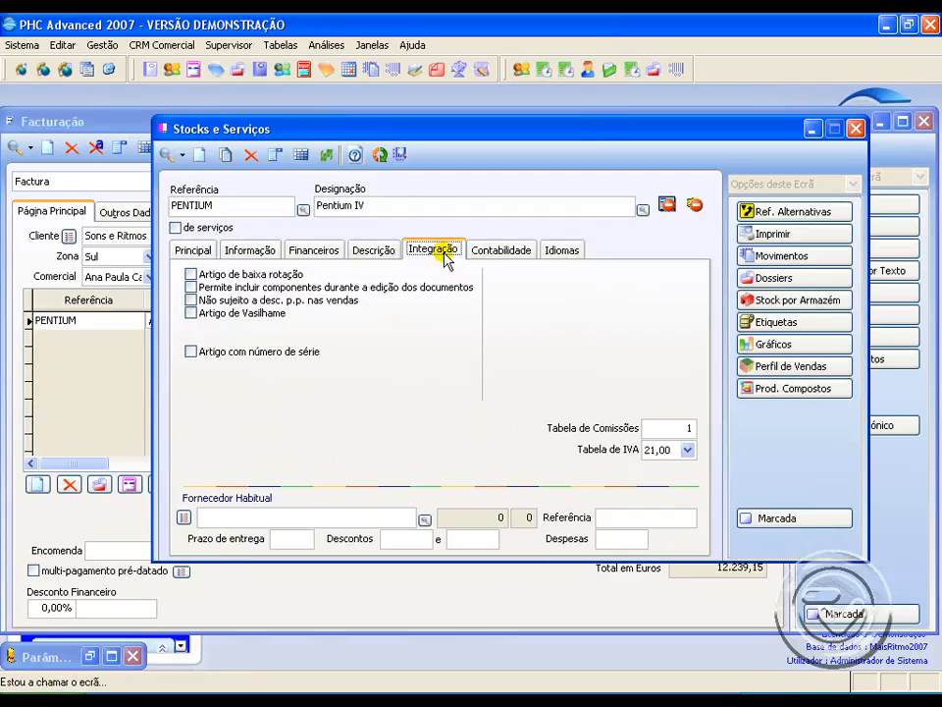
click(683, 429)
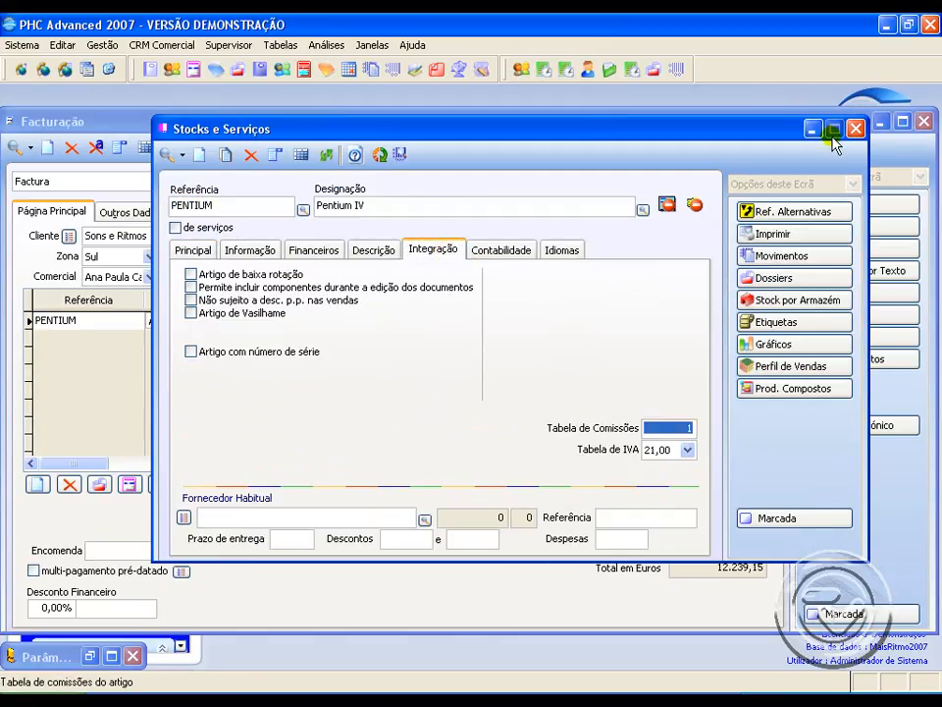
click(855, 129)
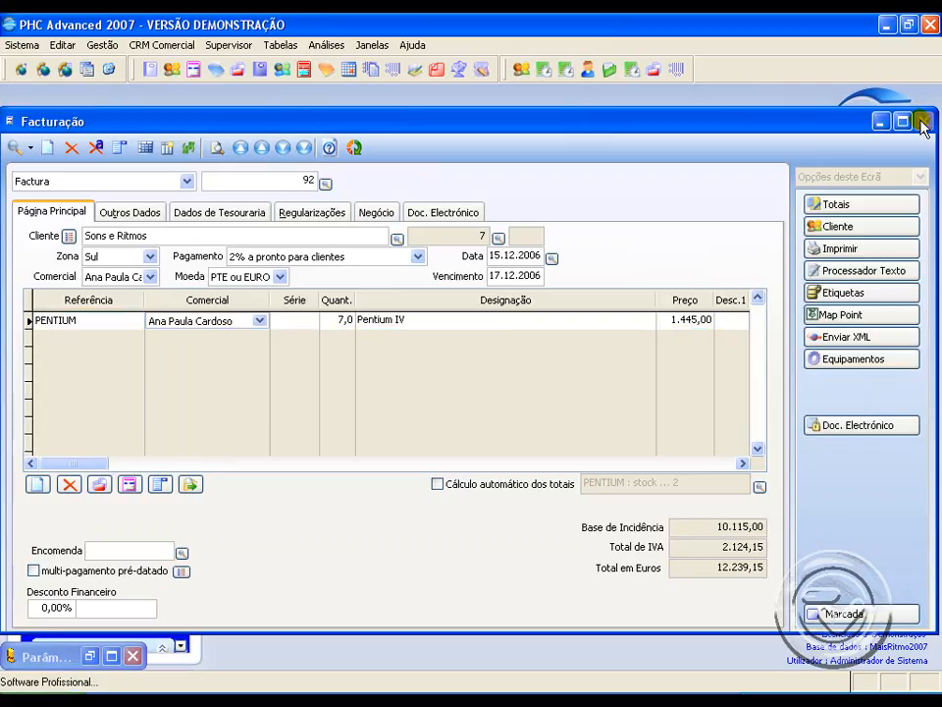
click(923, 121)
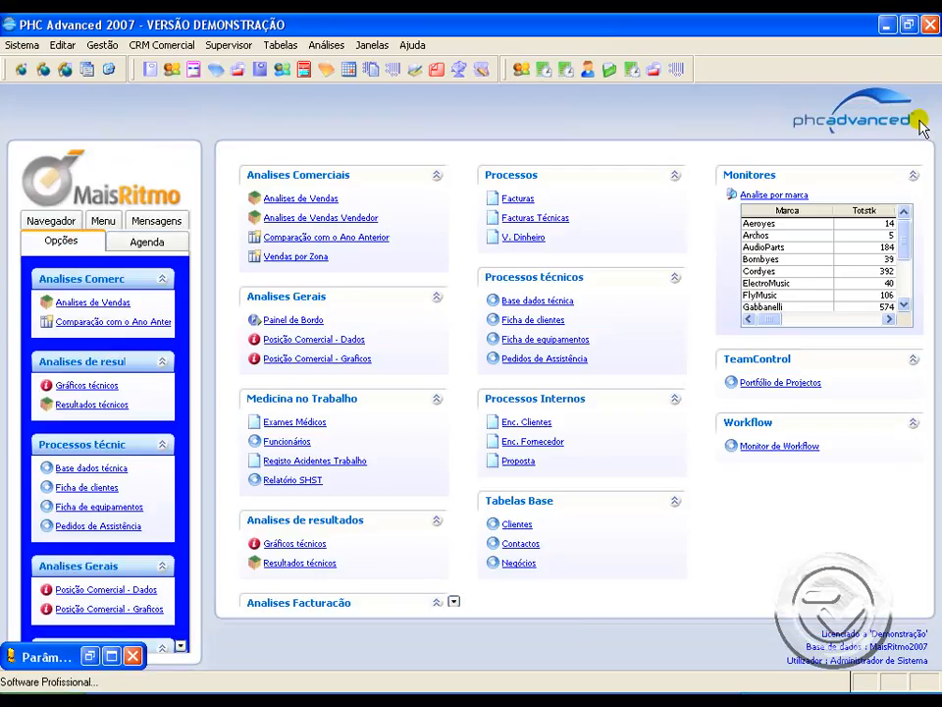
Step: Calculate the commissions of the first listed salesperson for the preset period, 30.11.2006 to 20.12.2006
click(99, 45)
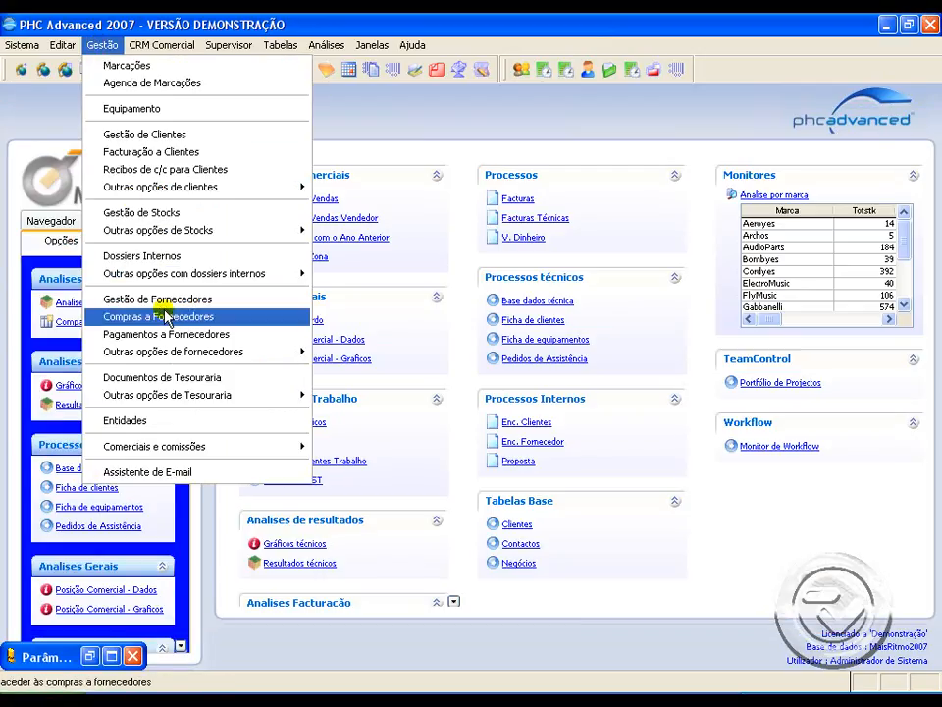
mouse_move(272, 449)
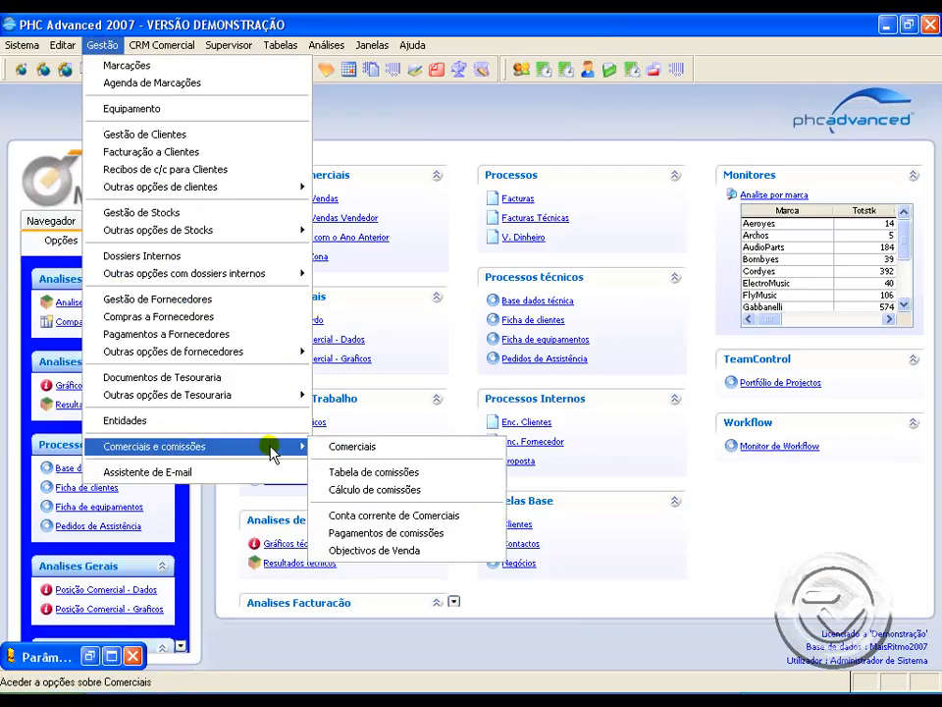
click(374, 488)
click(428, 203)
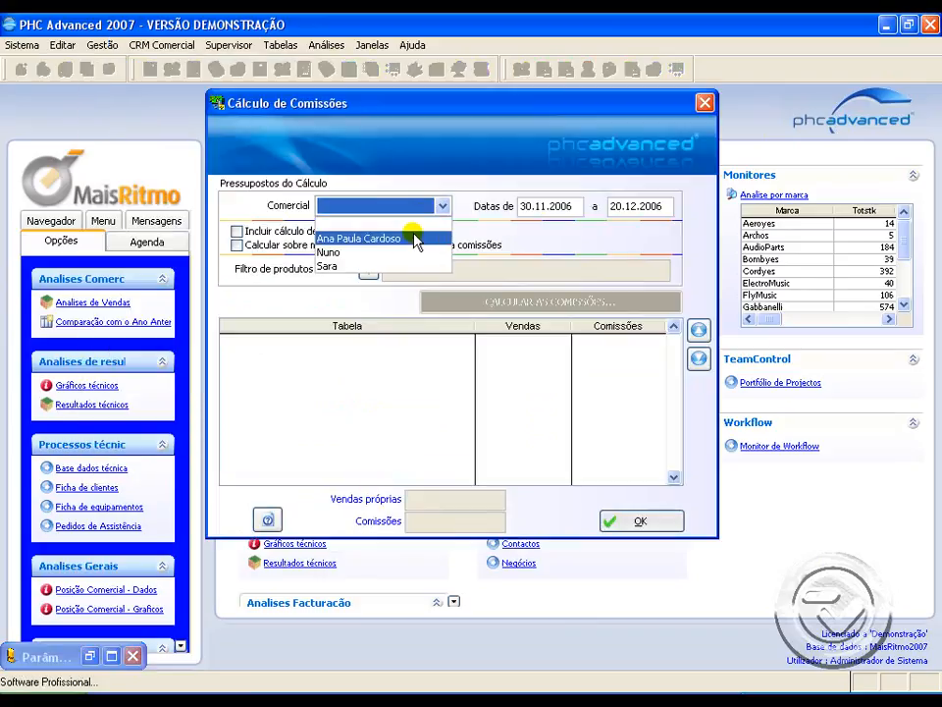
click(417, 237)
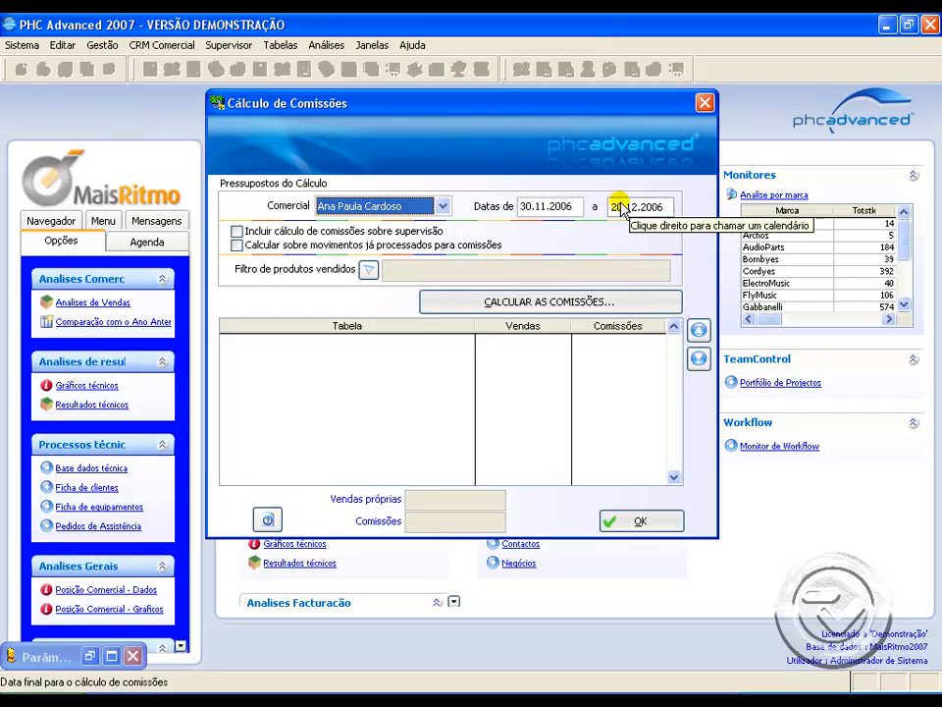
click(511, 300)
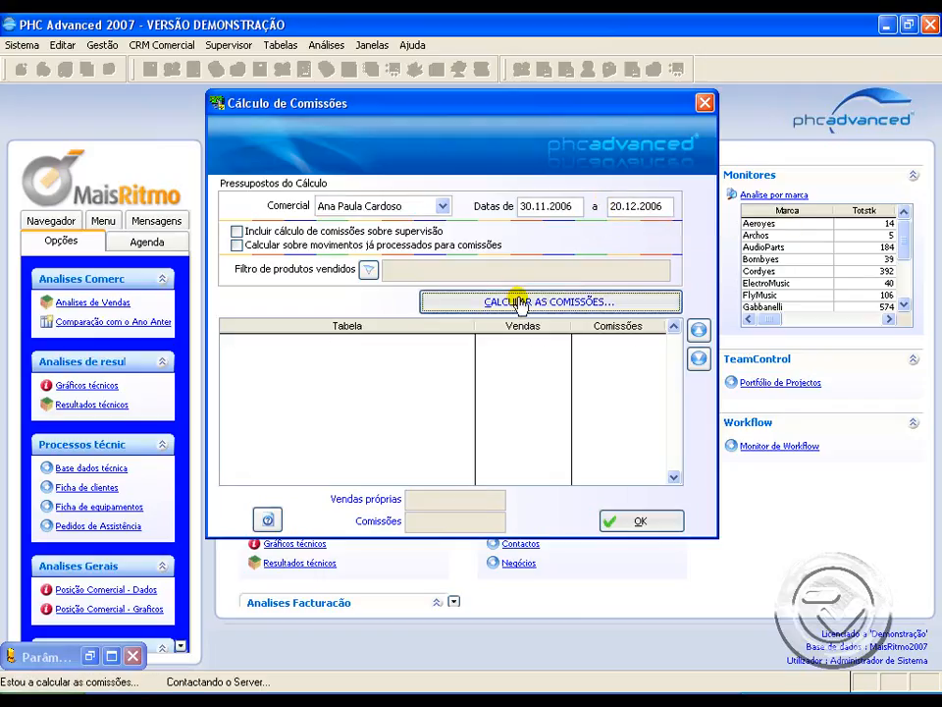
Step: Examine the commission table, sales value and commission amount in the calculation result
click(368, 341)
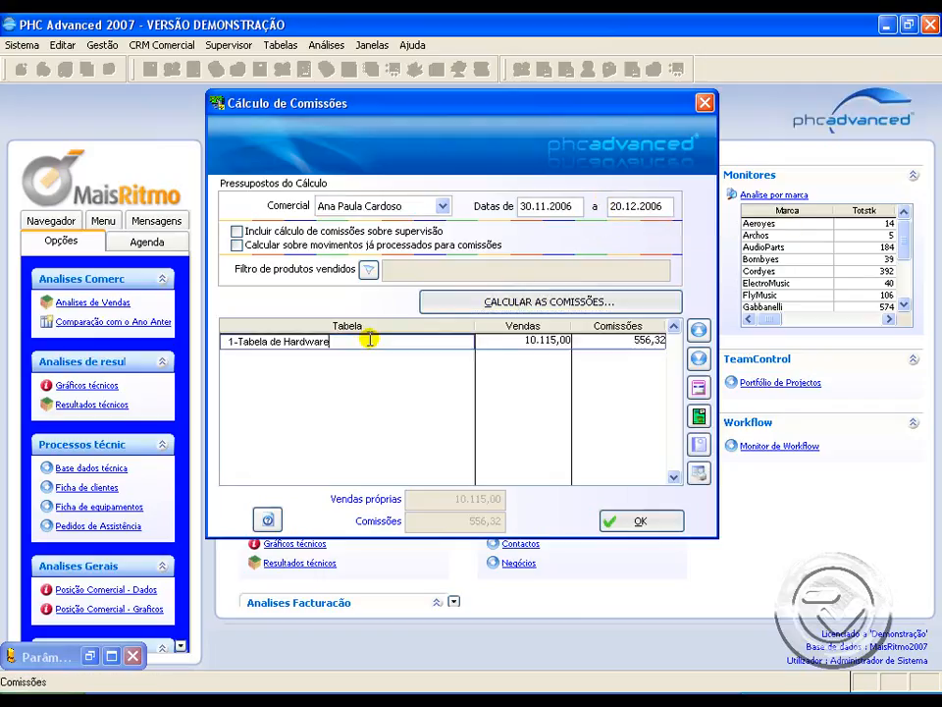
click(520, 341)
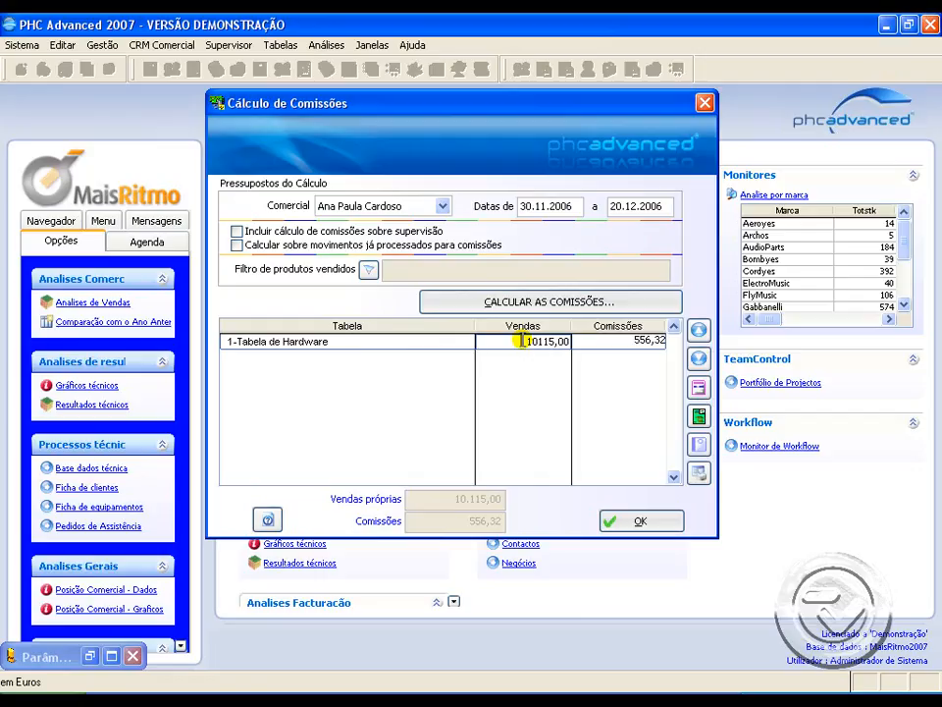
click(616, 339)
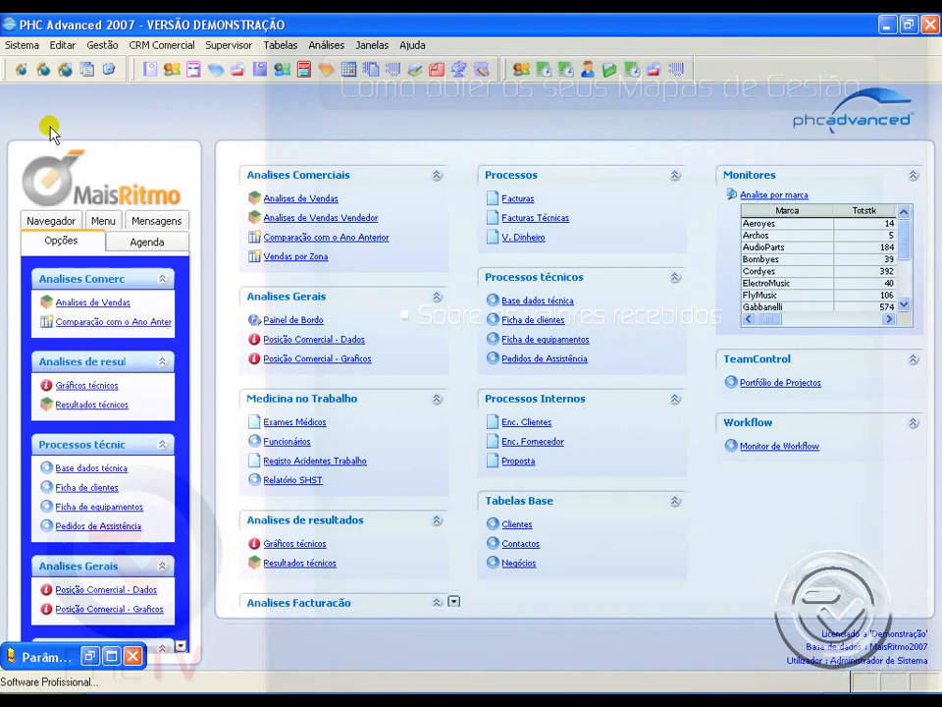
Step: Check the setting of the parameter Calcula as comissões em função dos valores recebidos and minimize the parameters window
click(21, 45)
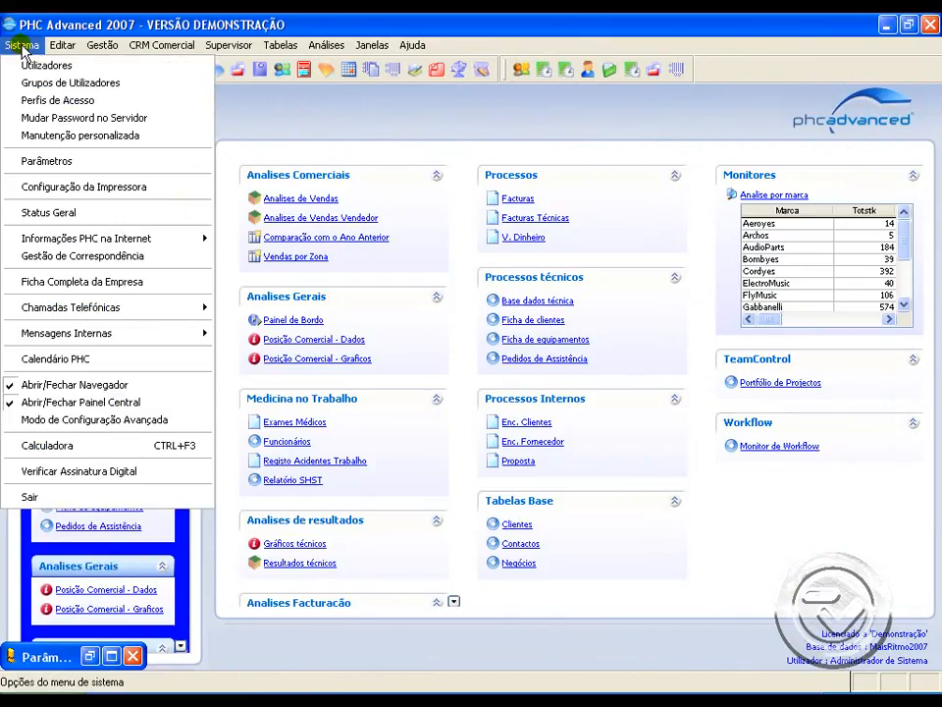
click(62, 161)
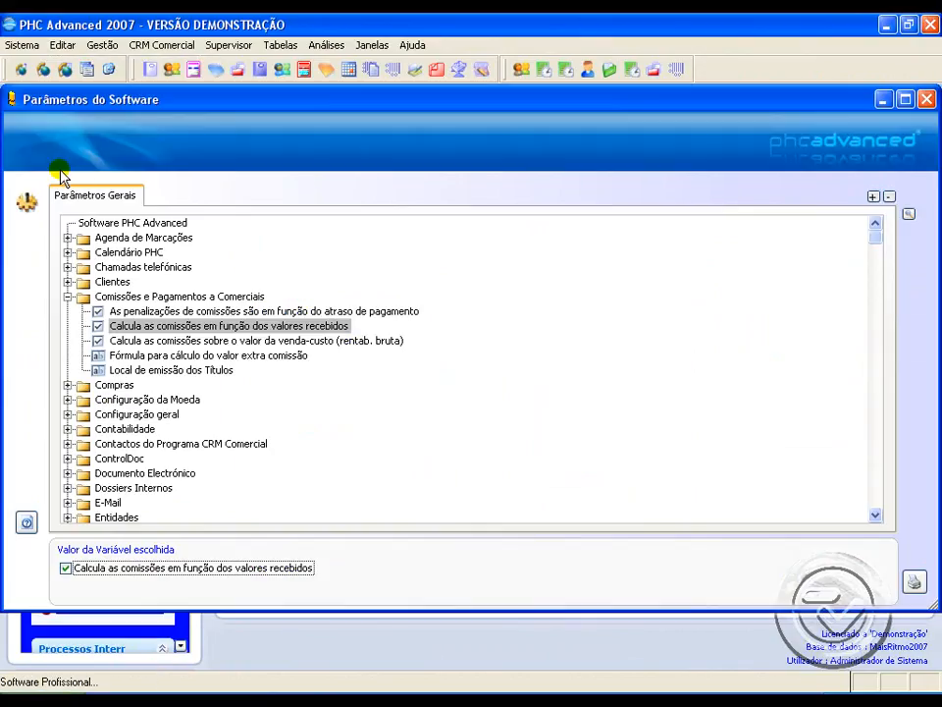
click(240, 327)
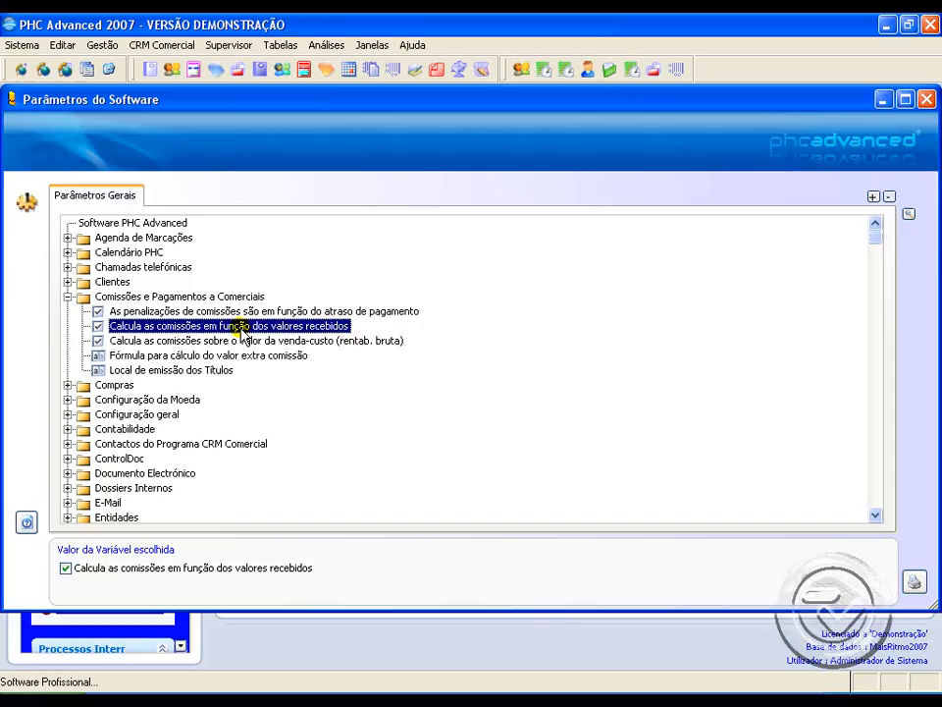
click(883, 98)
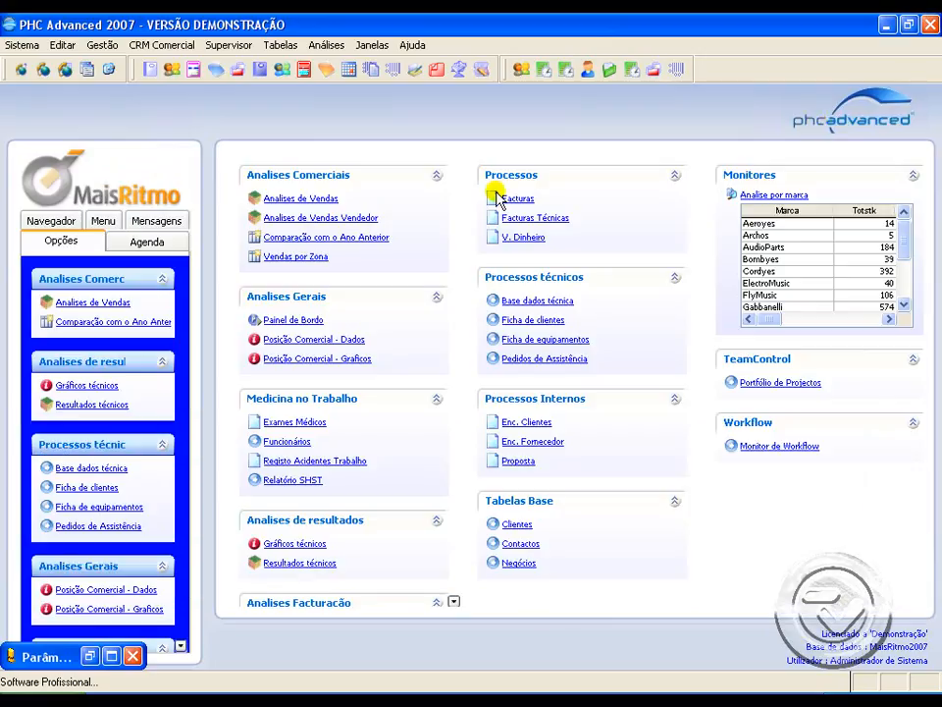
Step: Reopen the Sons e Ritmos invoice in customer invoicing and examine its taxable base
click(101, 50)
click(127, 134)
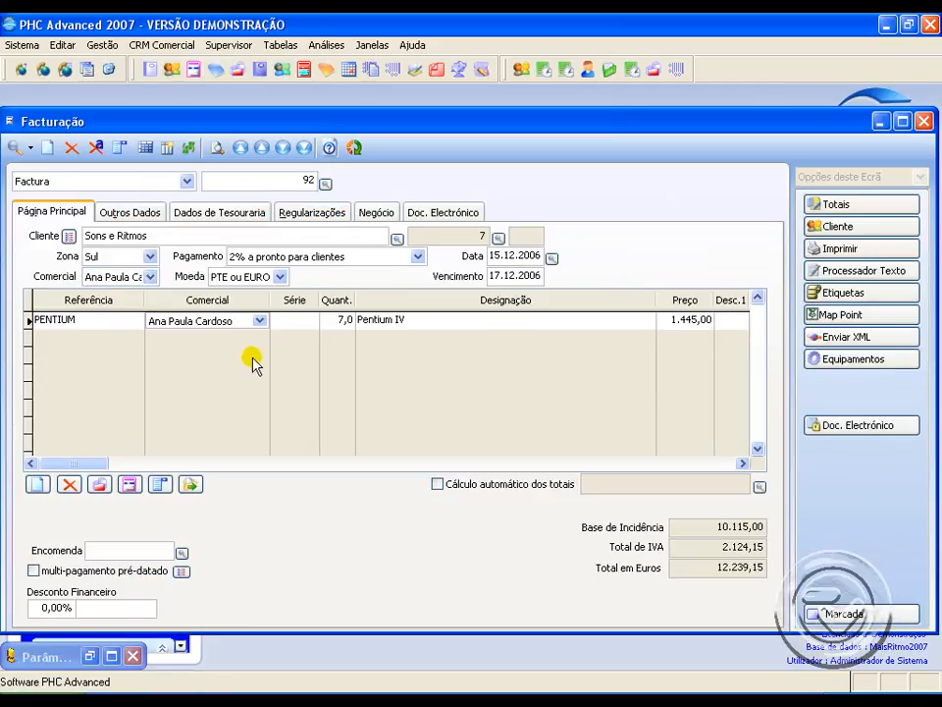
click(740, 528)
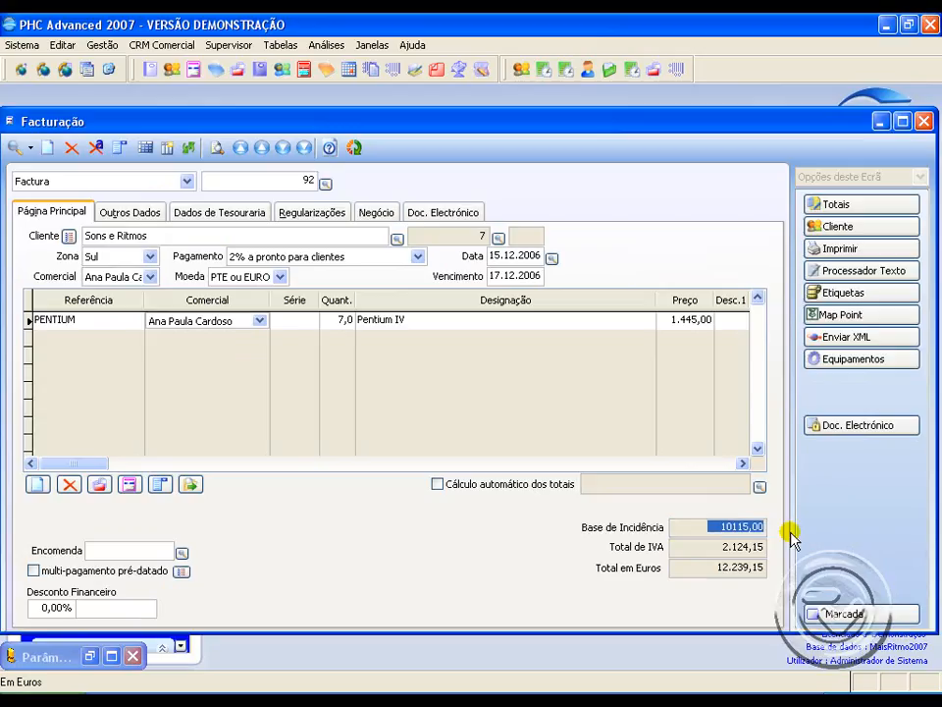
Step: Check the invoice's total in euros, close it and start a new customer current-account receipt for Sons e Ritmos
click(746, 567)
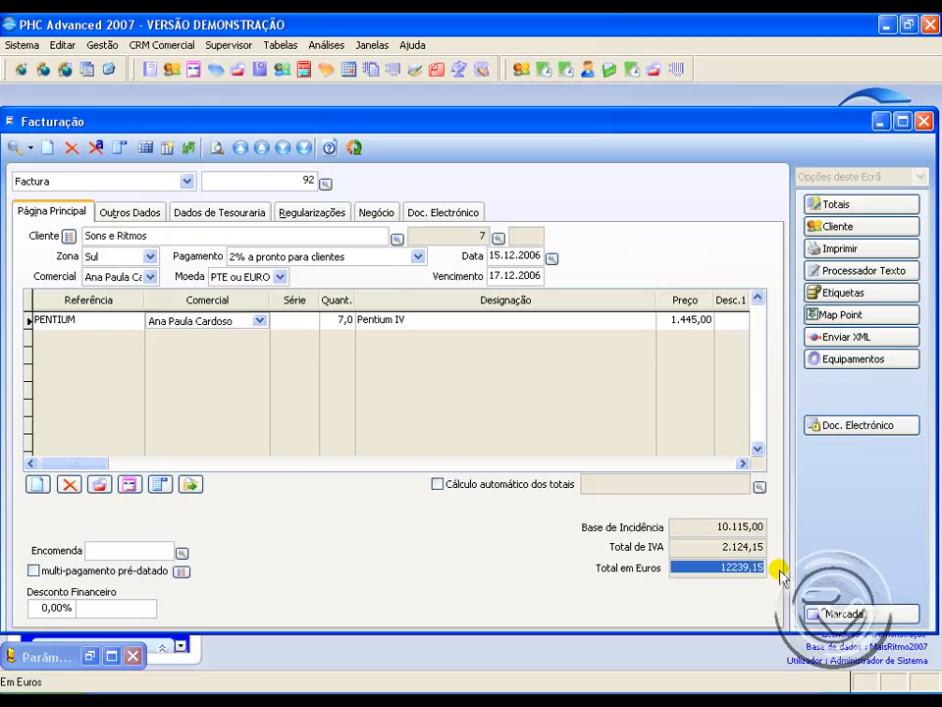
click(924, 121)
click(116, 50)
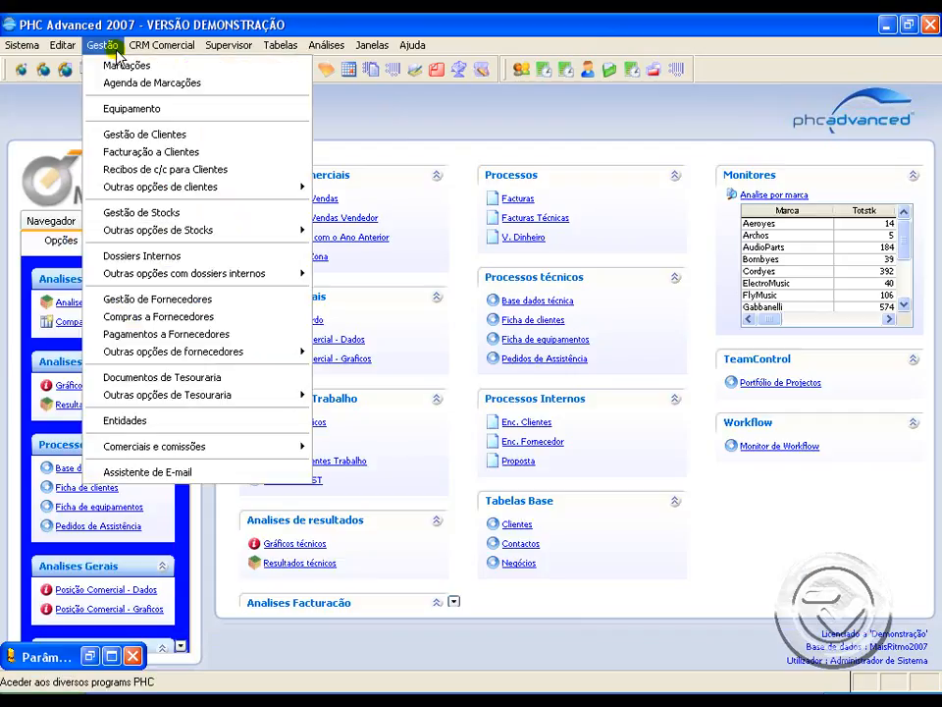
click(147, 169)
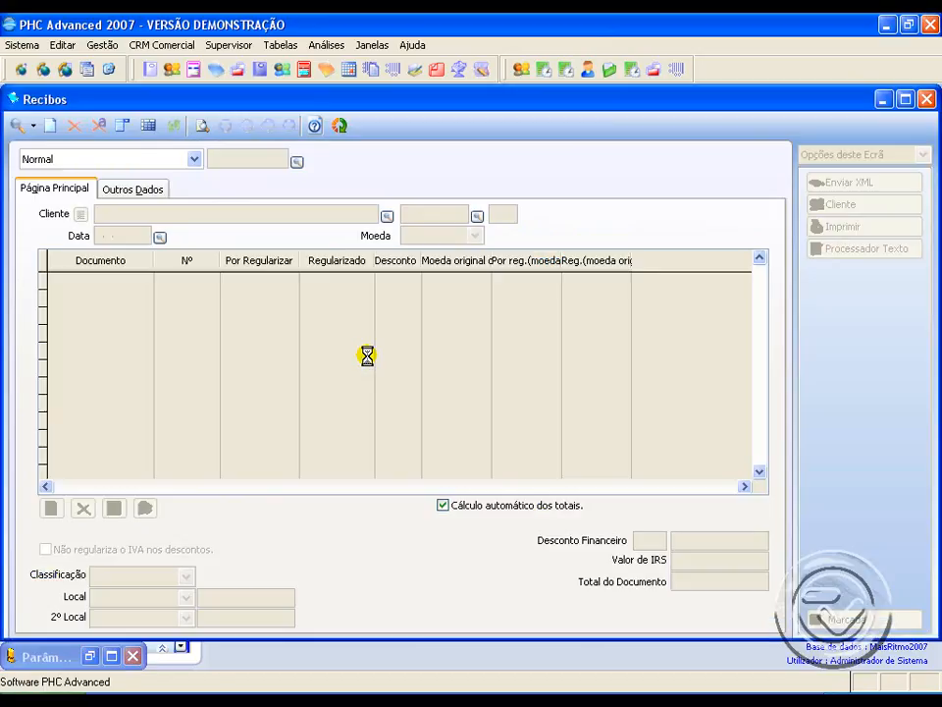
click(51, 125)
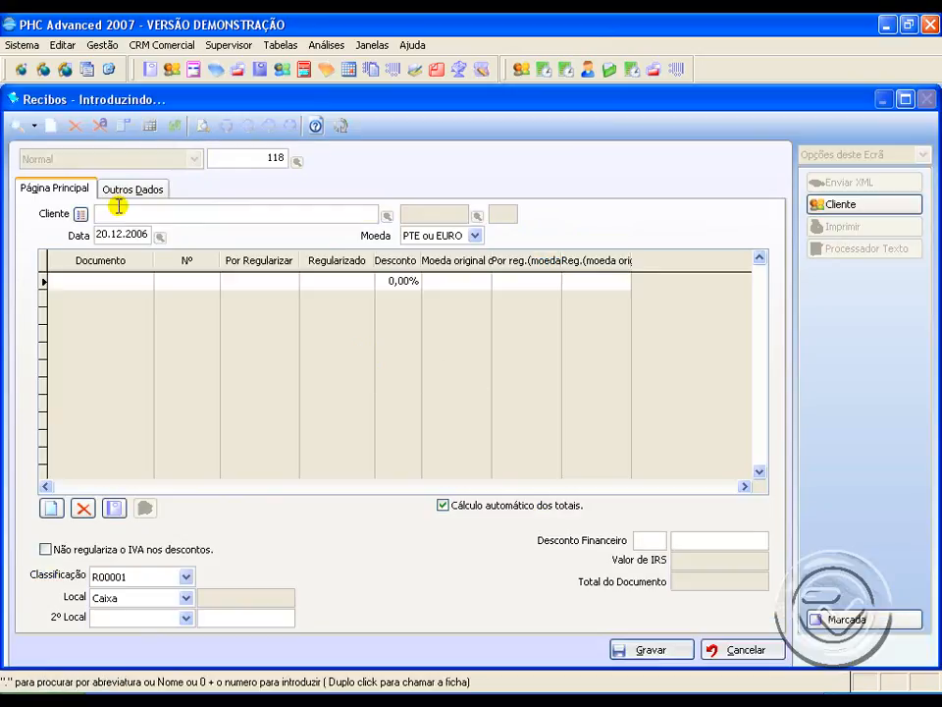
text(Sons e Ritmos)
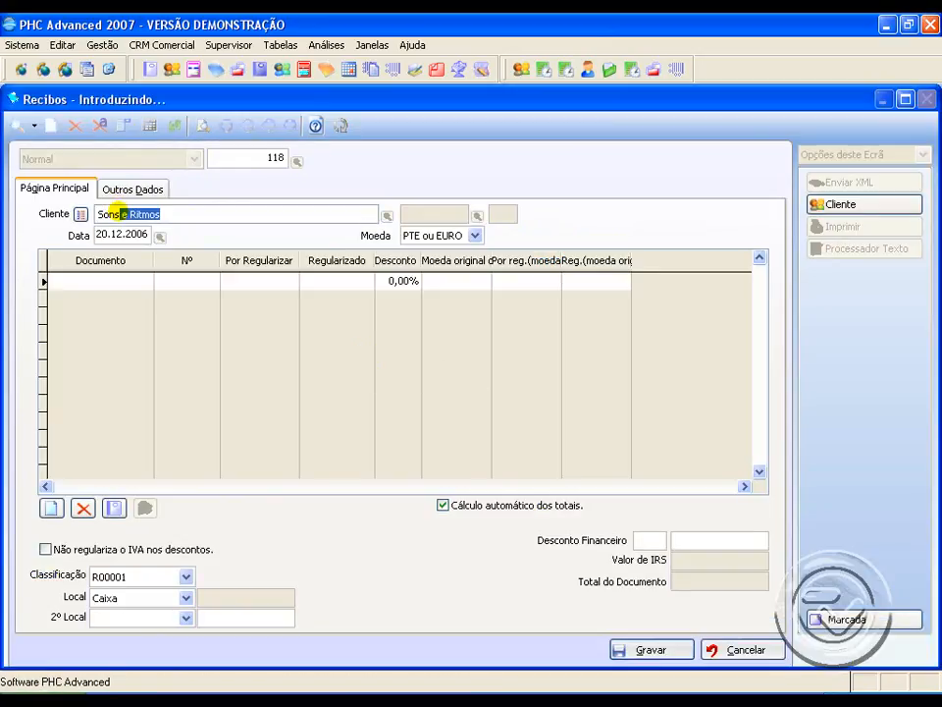
Step: Mark N/Factura 92 as paid among the customer's open documents and bring it into the receipt
click(111, 512)
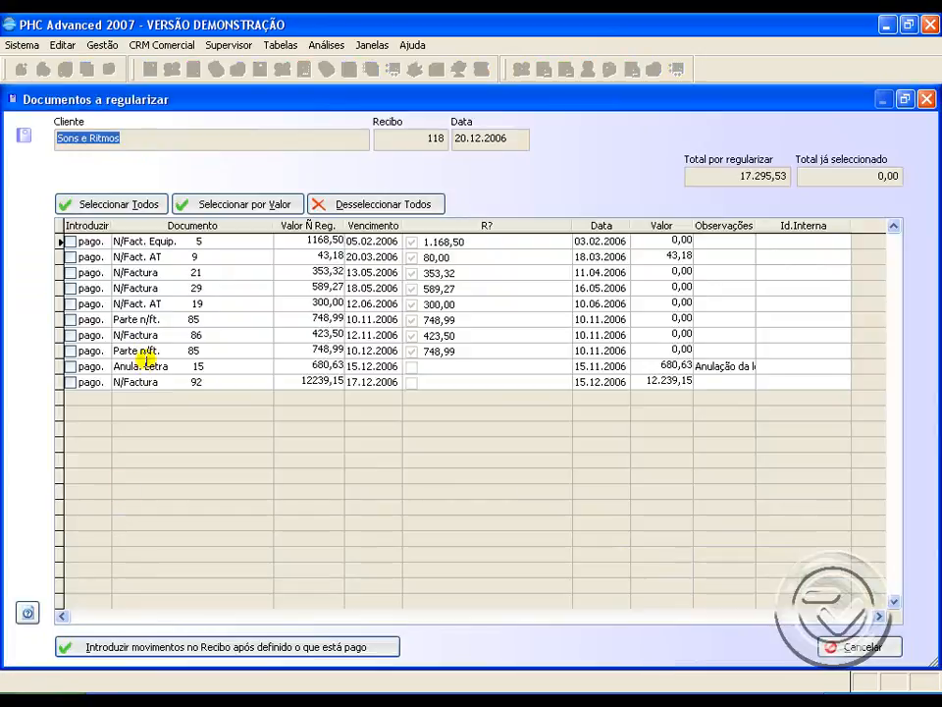
click(137, 381)
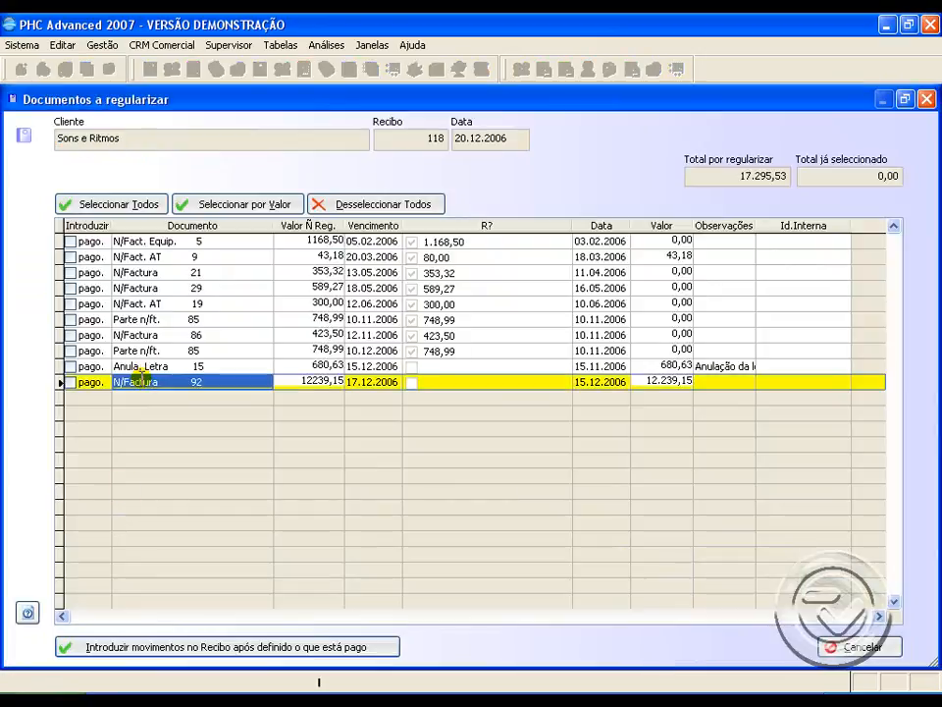
click(75, 384)
click(72, 383)
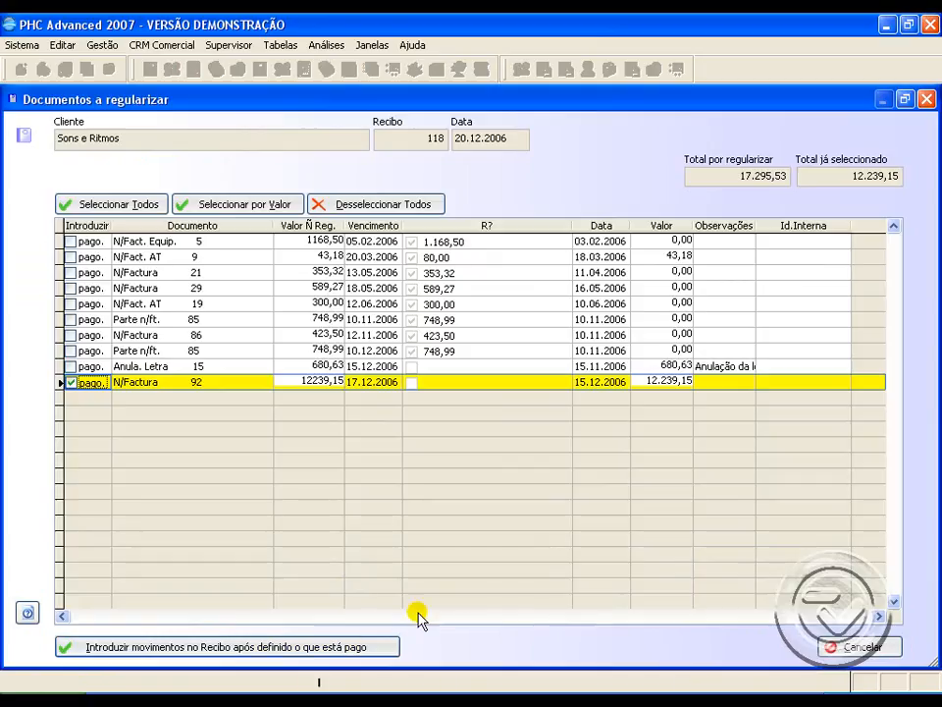
click(369, 648)
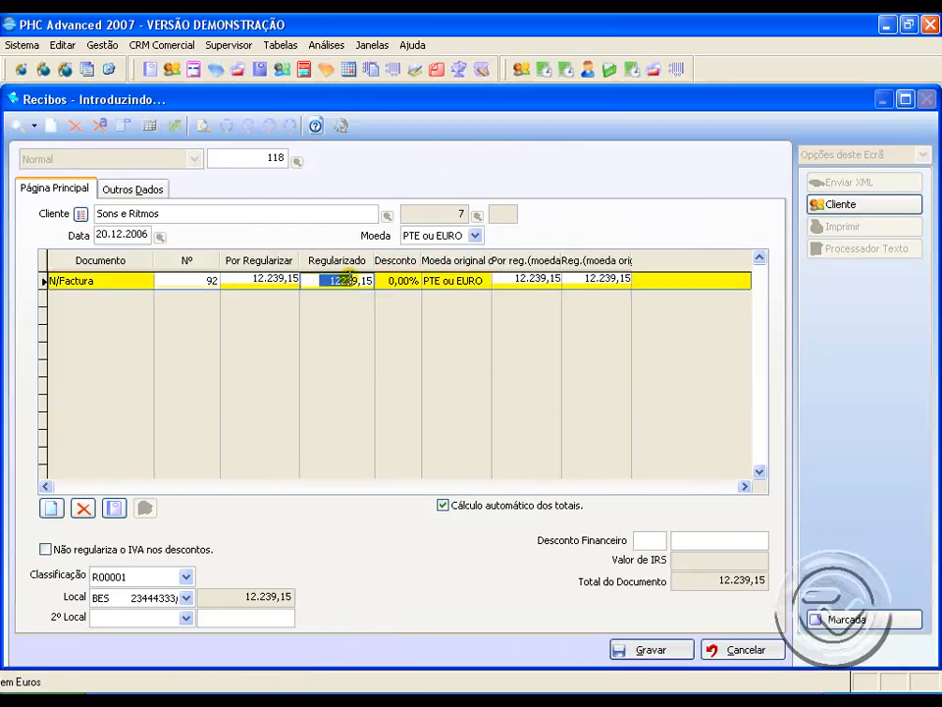
Step: Set the settled amount of N/Factura 92 to 6000, save and process the receipt, and close the receipts window
drag(350, 279, 376, 281)
text(6000 ,)
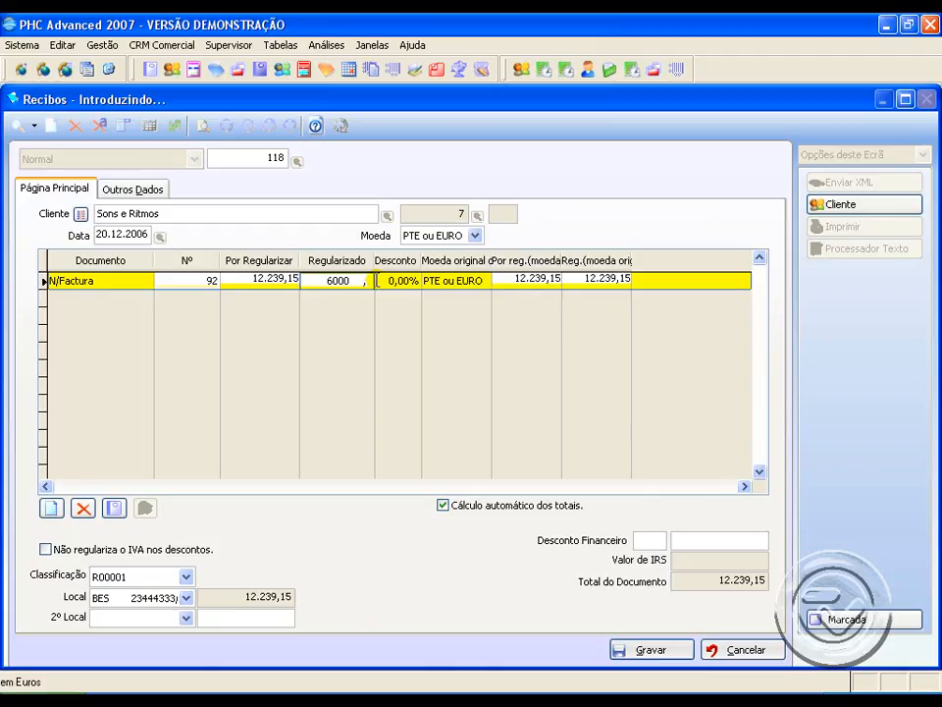
click(647, 640)
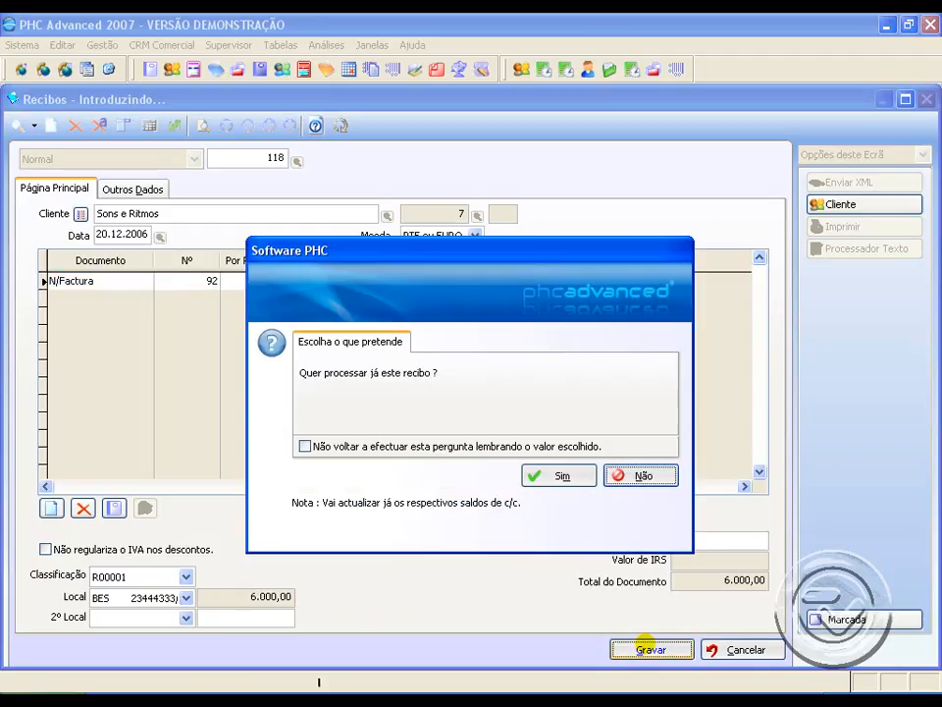
click(574, 475)
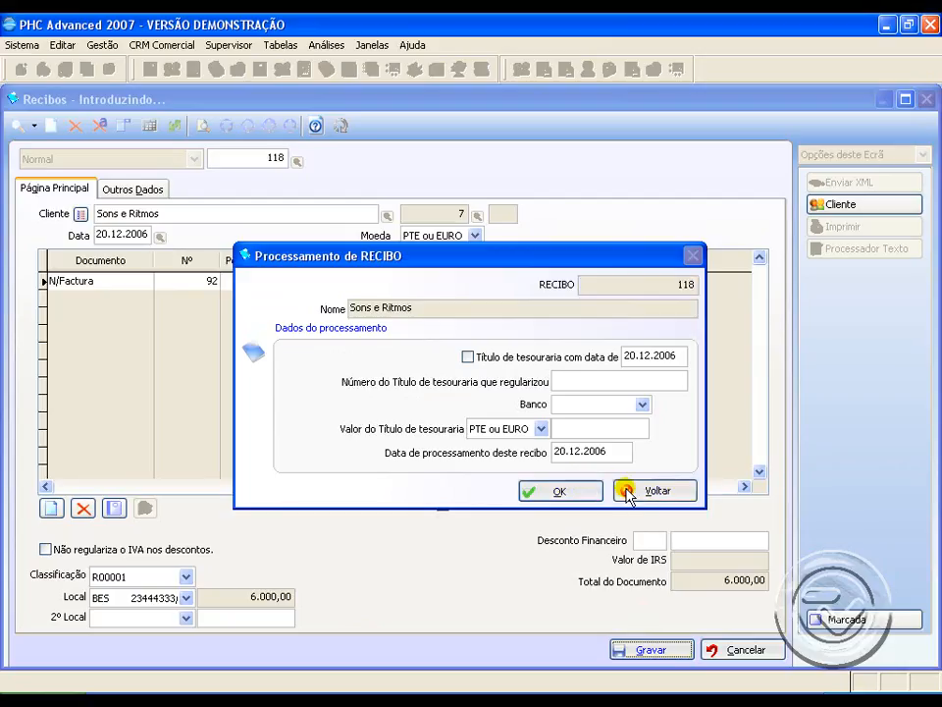
click(628, 494)
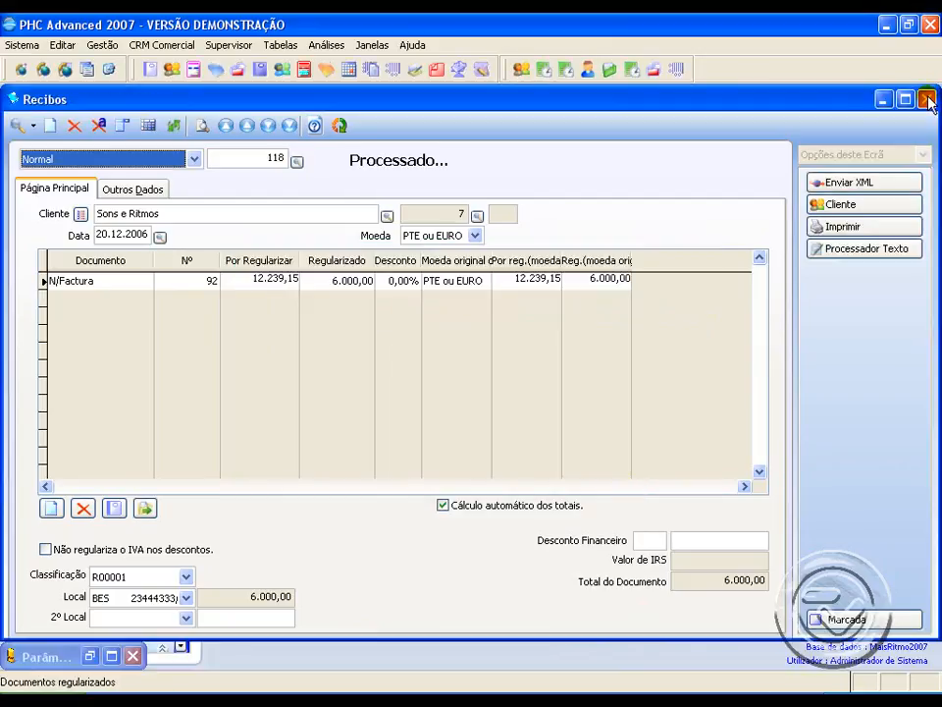
click(926, 99)
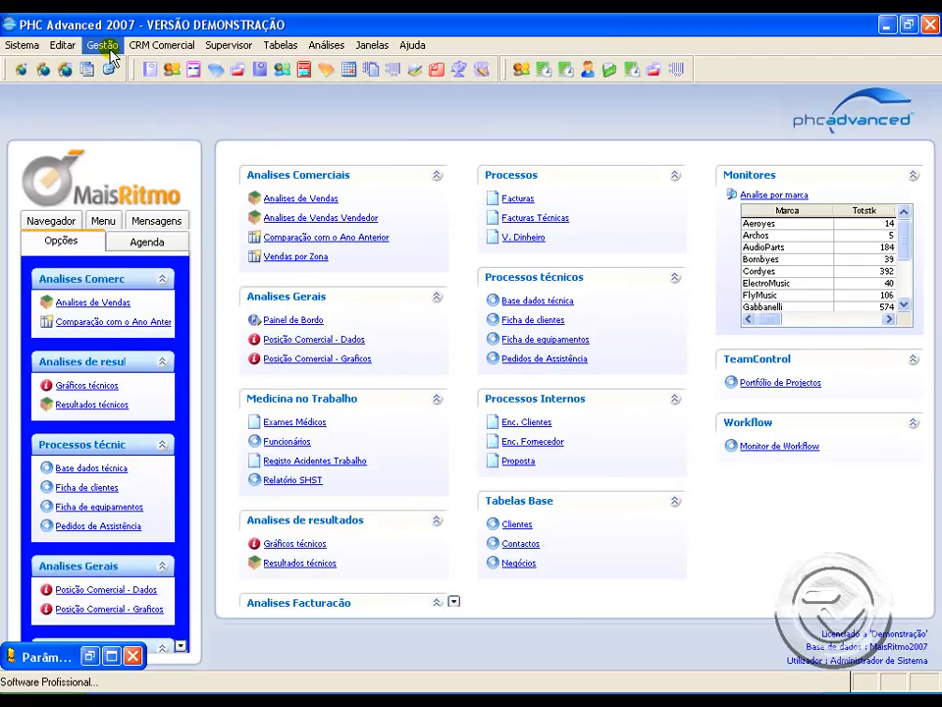
Step: Calculate the commissions of the first listed salesperson for 30.11.2006 to 20.12.2006, based on the received value
click(110, 49)
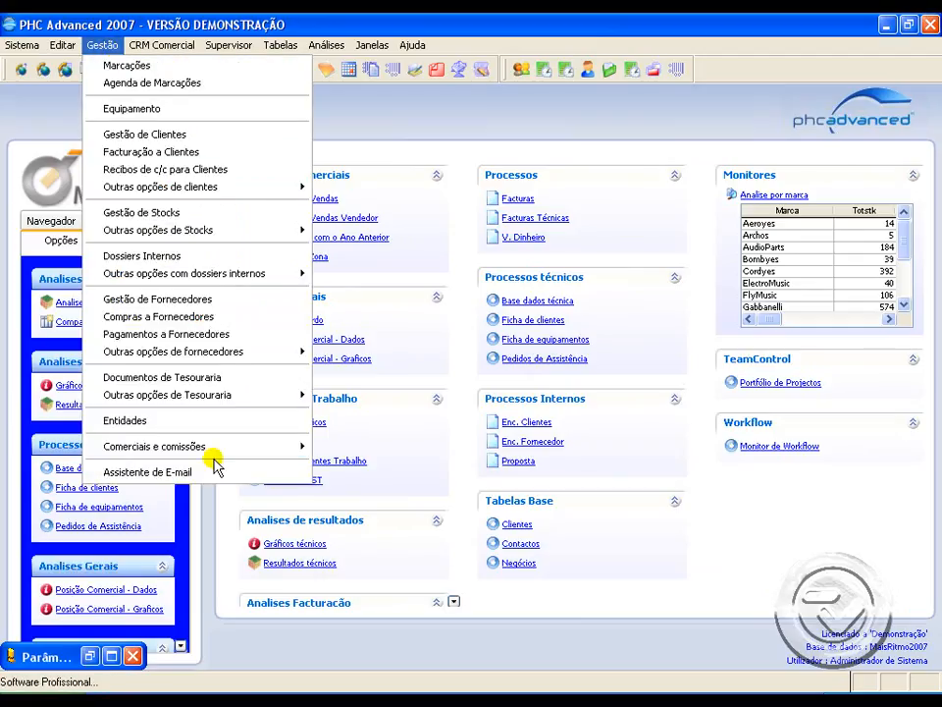
mouse_move(212, 449)
click(393, 490)
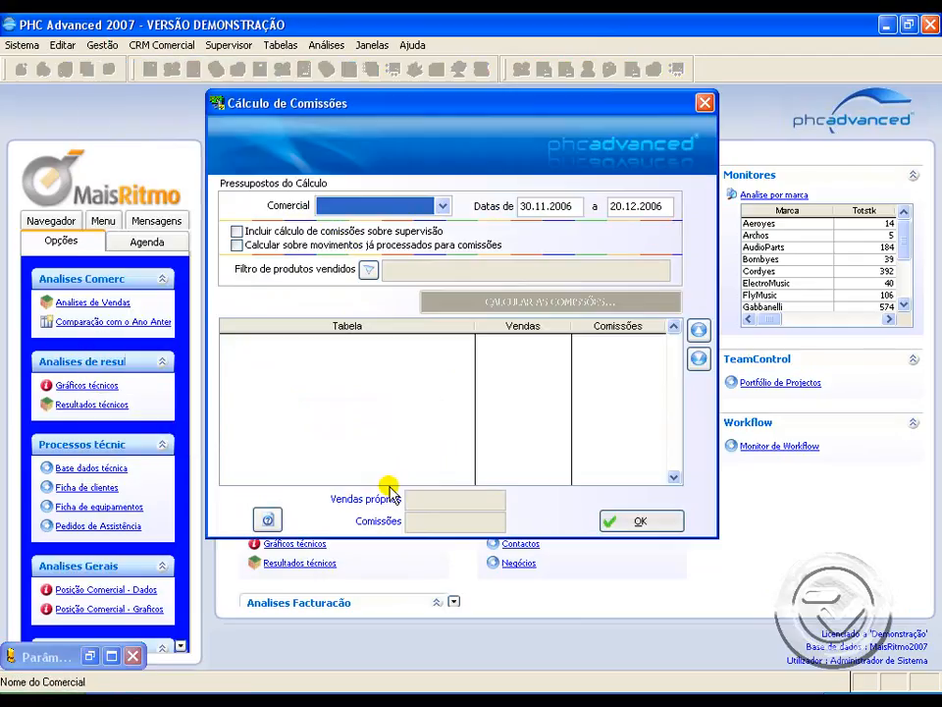
click(442, 205)
click(431, 240)
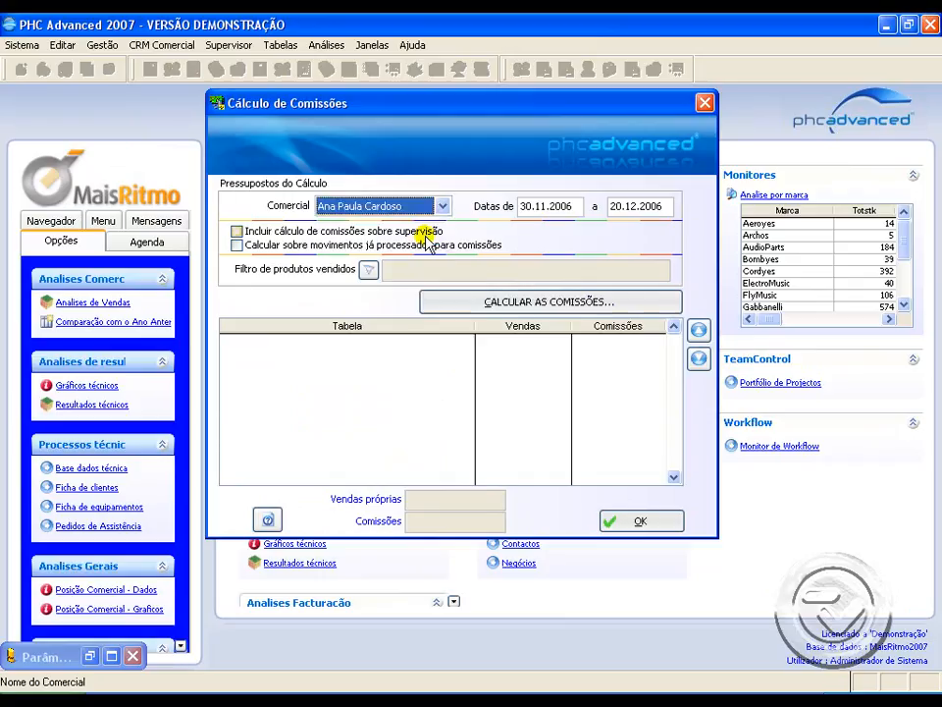
click(520, 302)
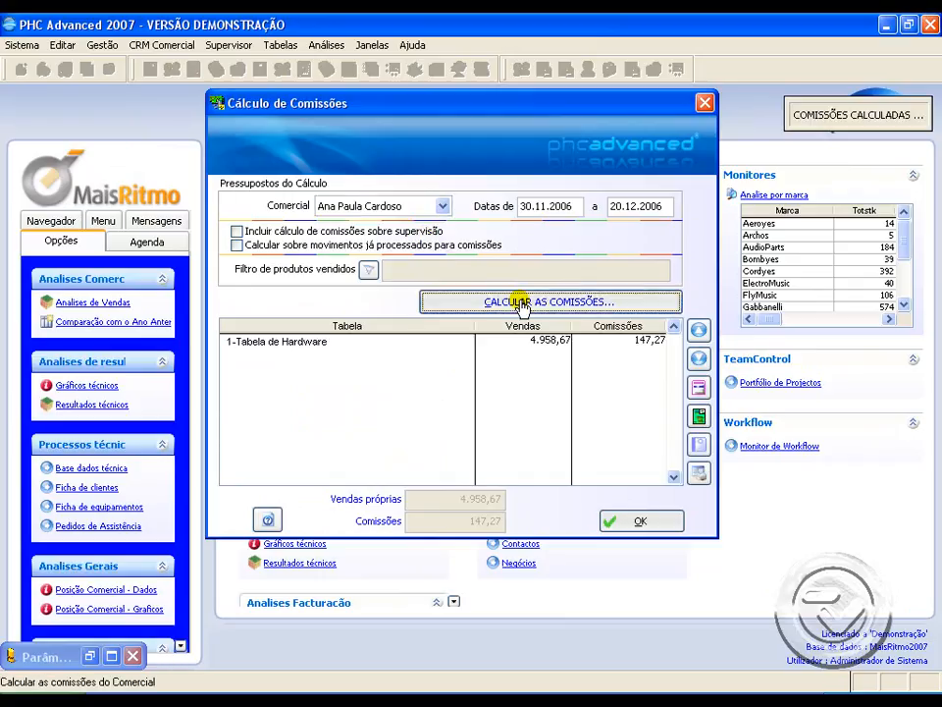
Step: Examine the Tabela de Hardware line's sales value and commission amount in the calculation result
click(374, 341)
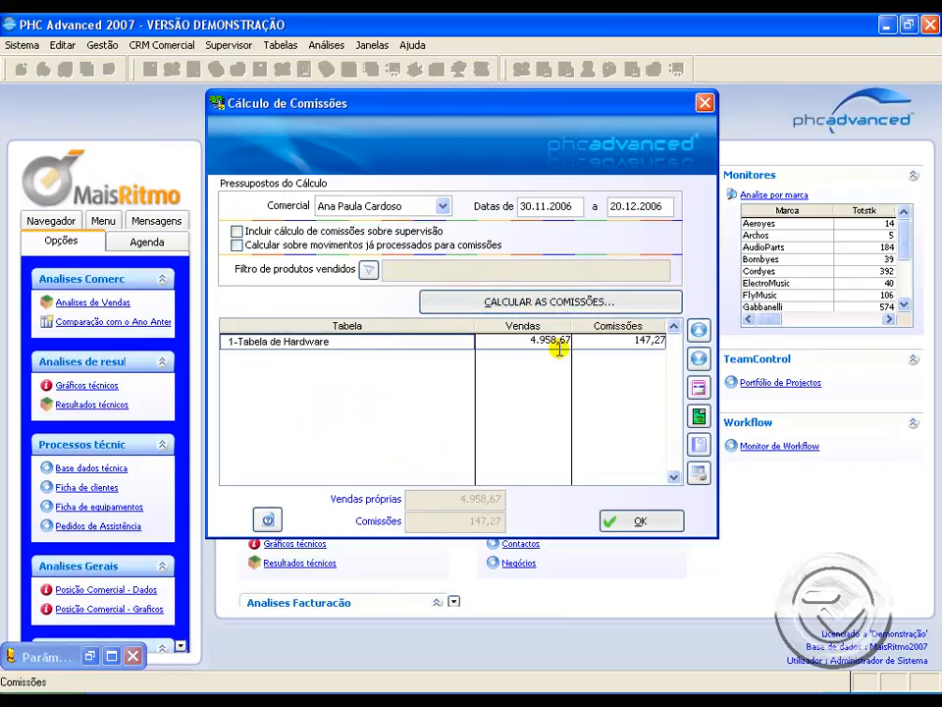
click(525, 344)
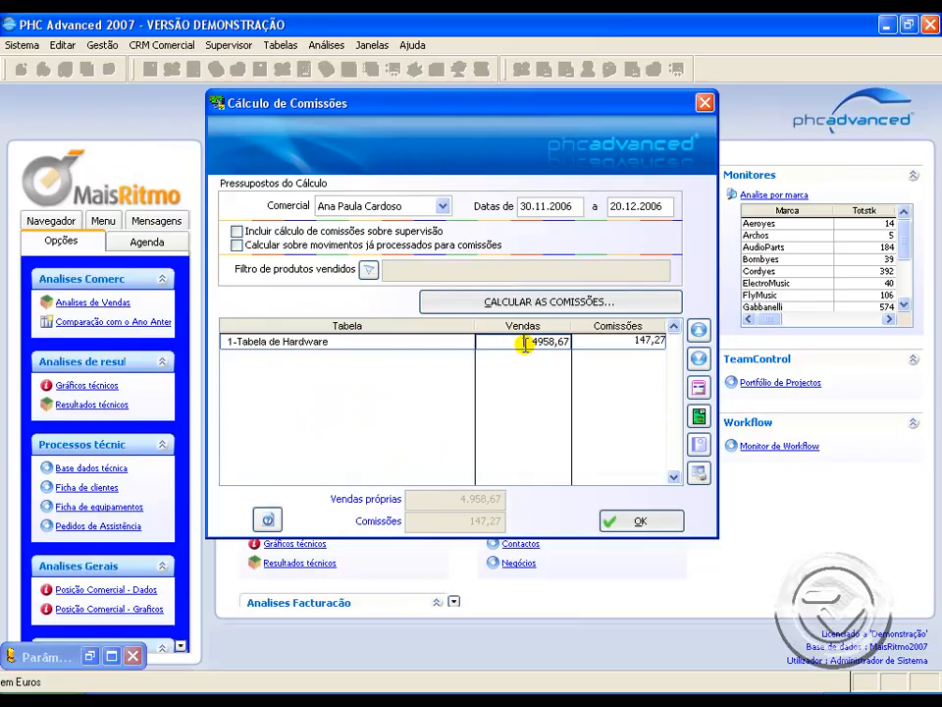
click(615, 342)
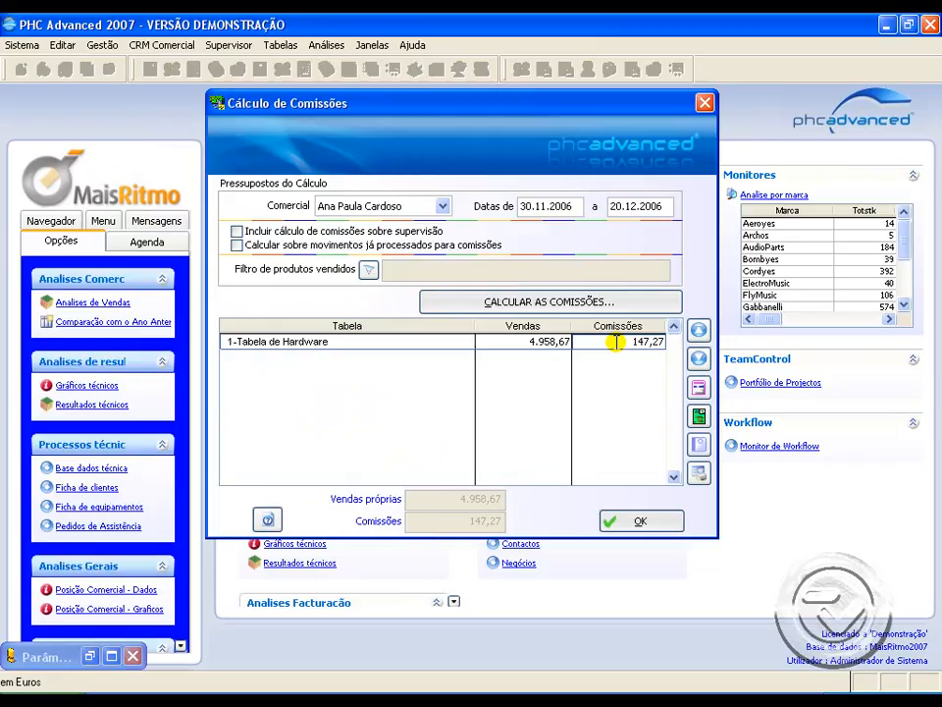
Step: Open the calculated sales by document and compare the invoice's sale value with its V.Recibo amounts
click(701, 420)
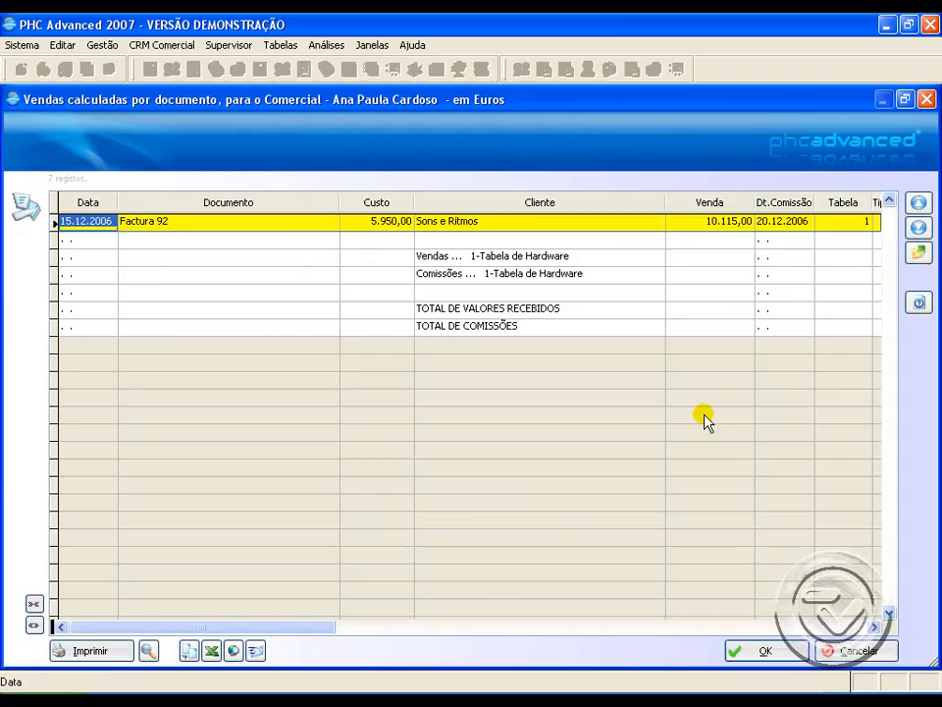
click(854, 628)
click(422, 220)
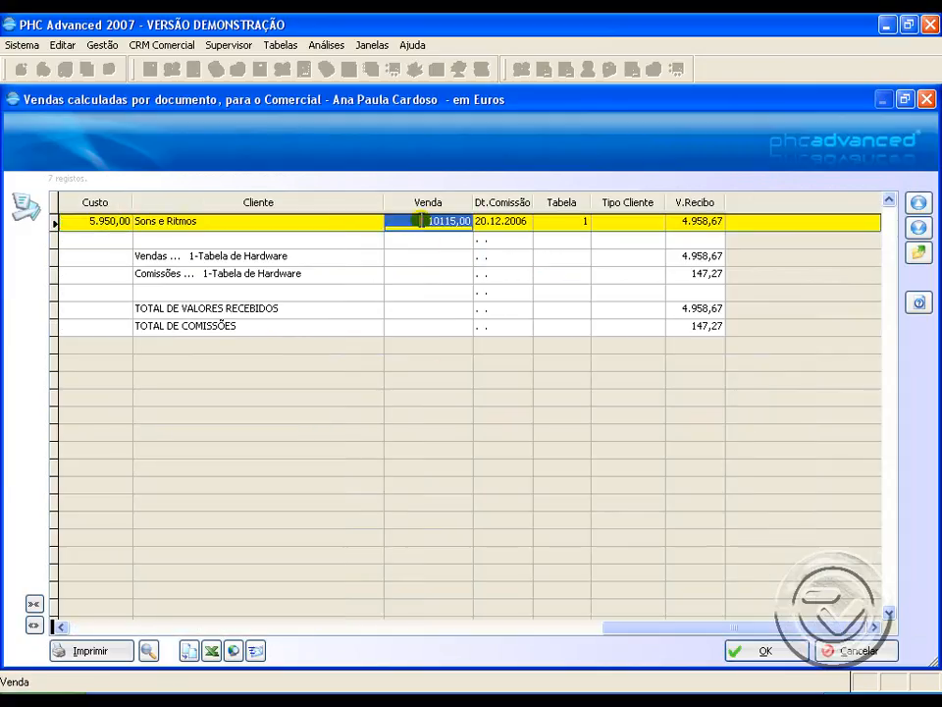
click(707, 226)
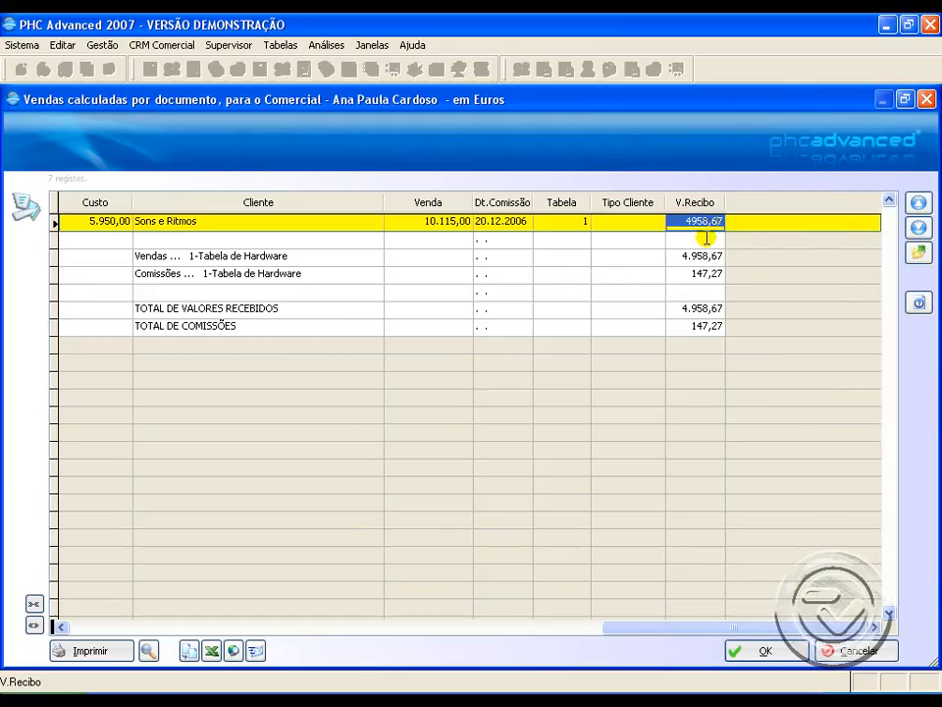
click(695, 257)
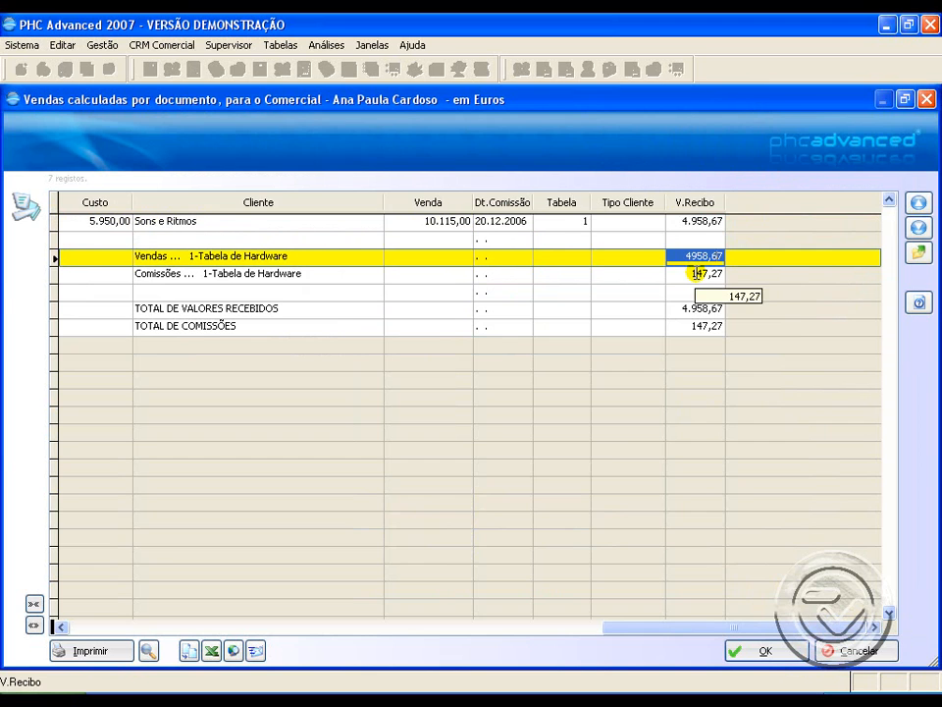
key(Escape)
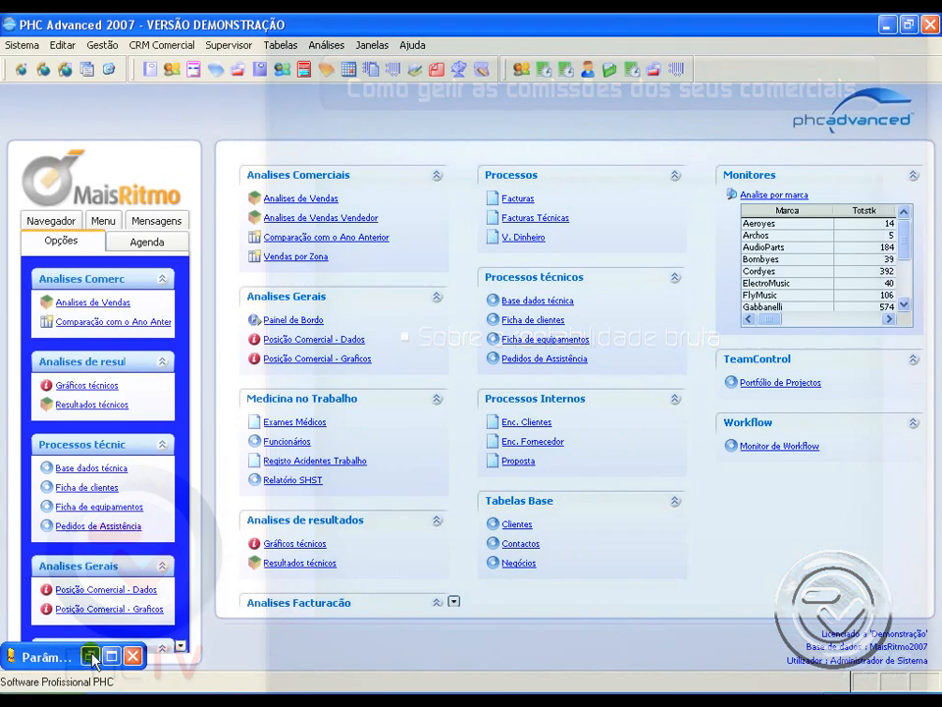
Step: Check the commission parameters for venda-custo (rentab. bruta) and for valores recebidos, and close the parameters window
click(91, 655)
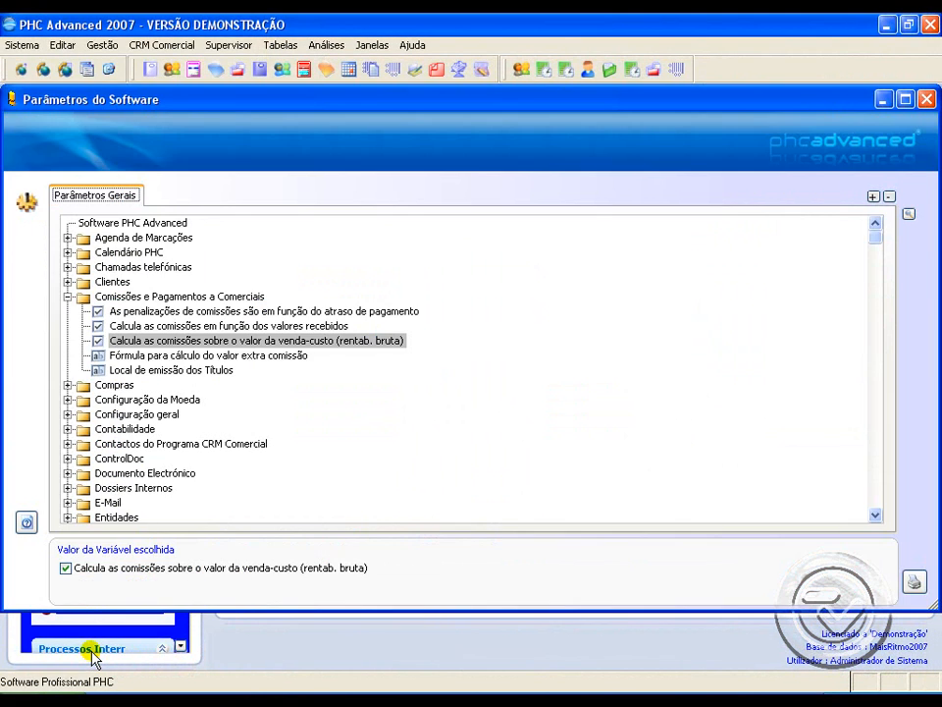
click(255, 343)
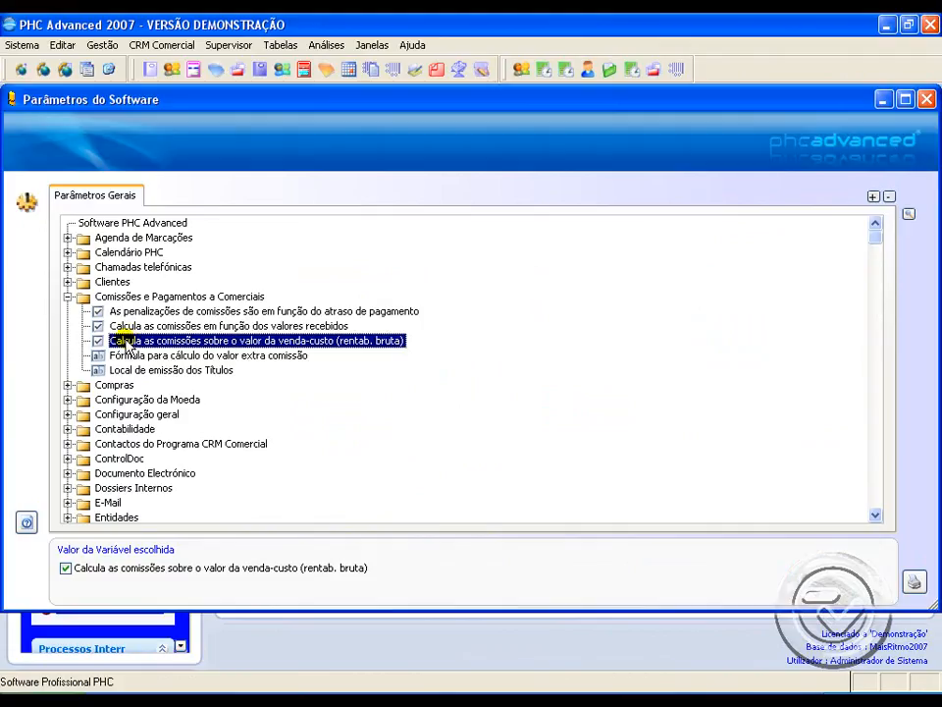
click(300, 327)
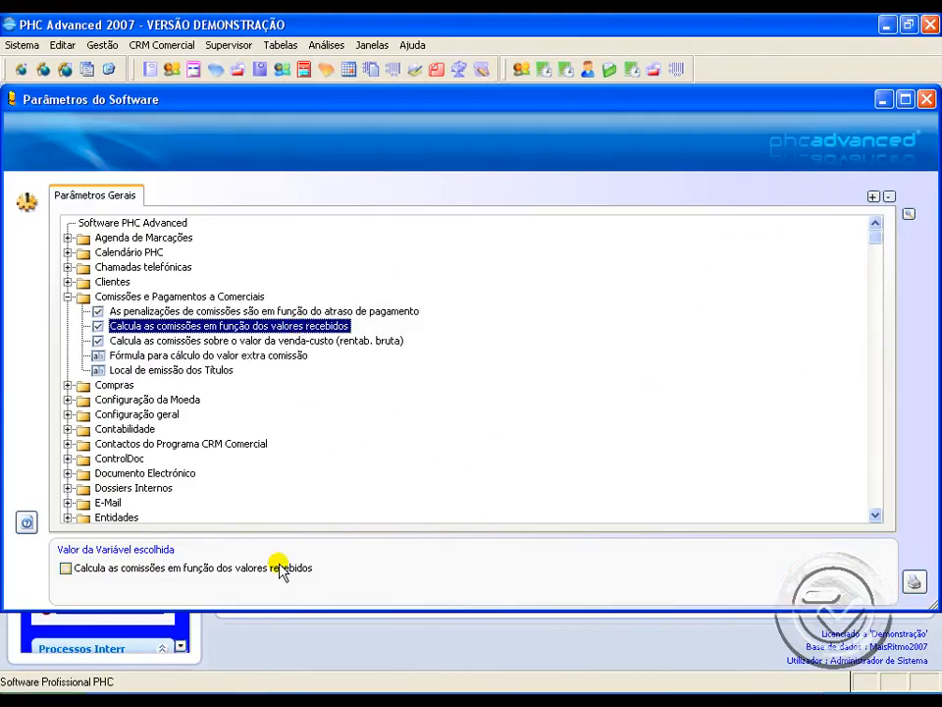
click(927, 99)
Step: Review the Sons e Ritmos invoice 92 in customer invoicing and close it
click(102, 45)
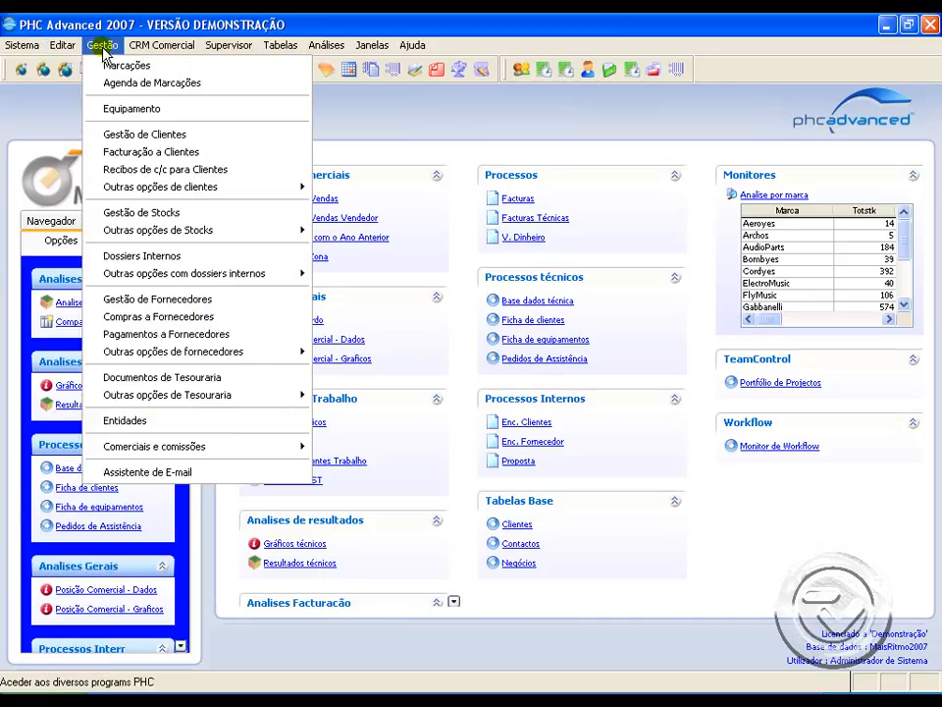
click(129, 154)
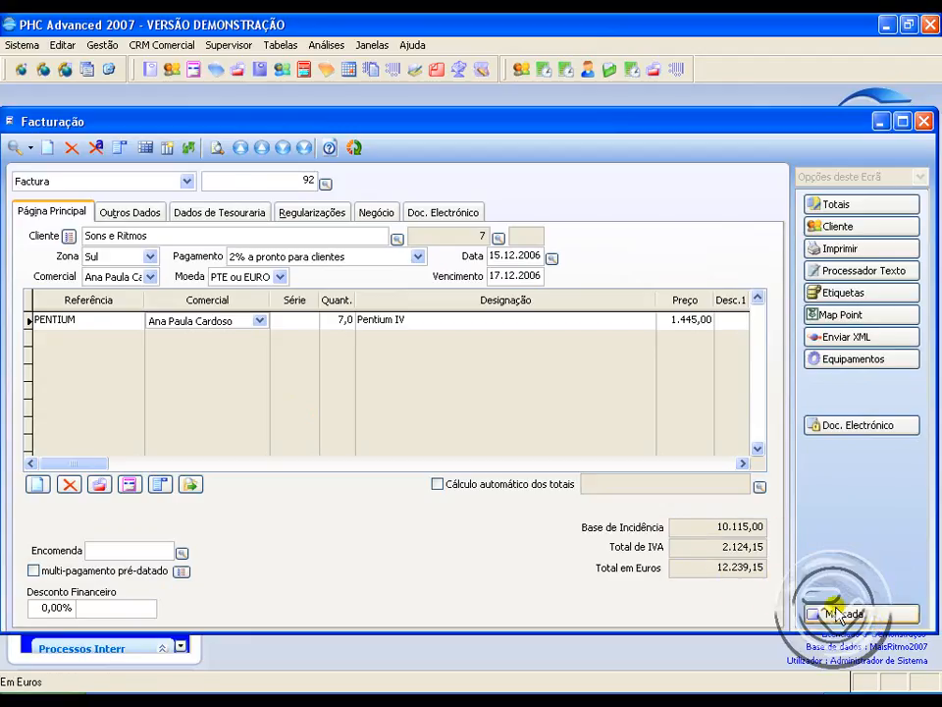
click(924, 120)
Step: Calculate the first listed salesperson's commissions on gross profitability for the period 30.11.2006 to 20.12.2006
click(102, 45)
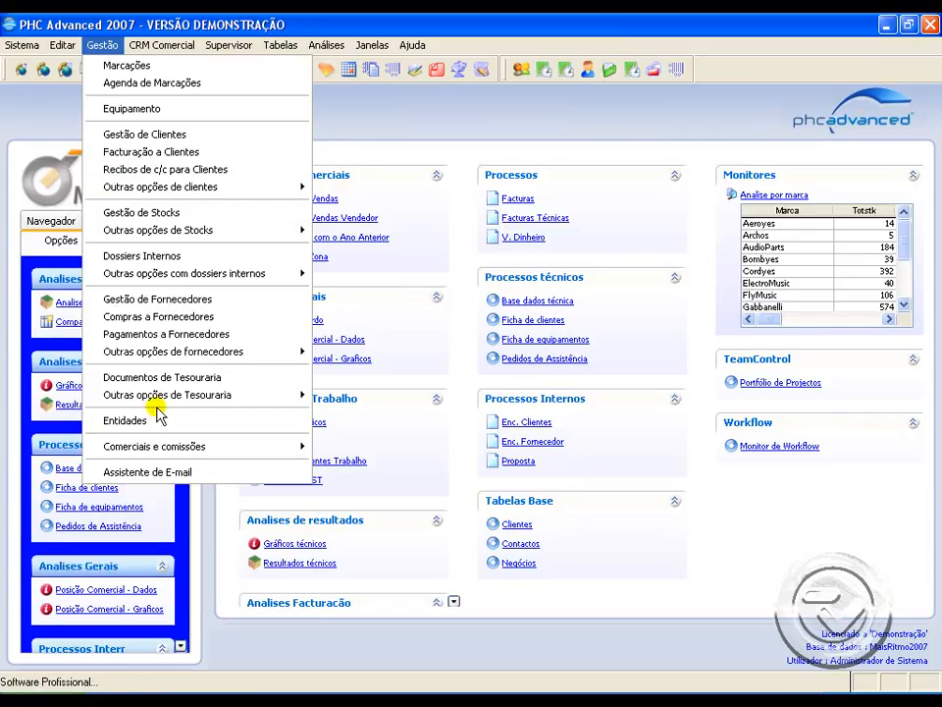
mouse_move(158, 447)
click(403, 490)
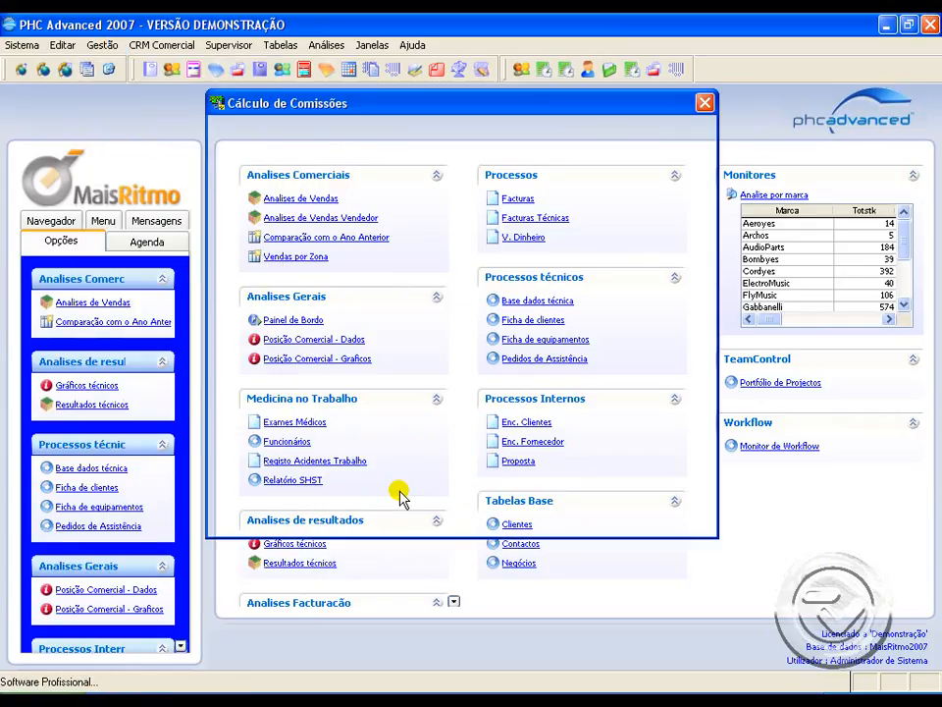
click(408, 207)
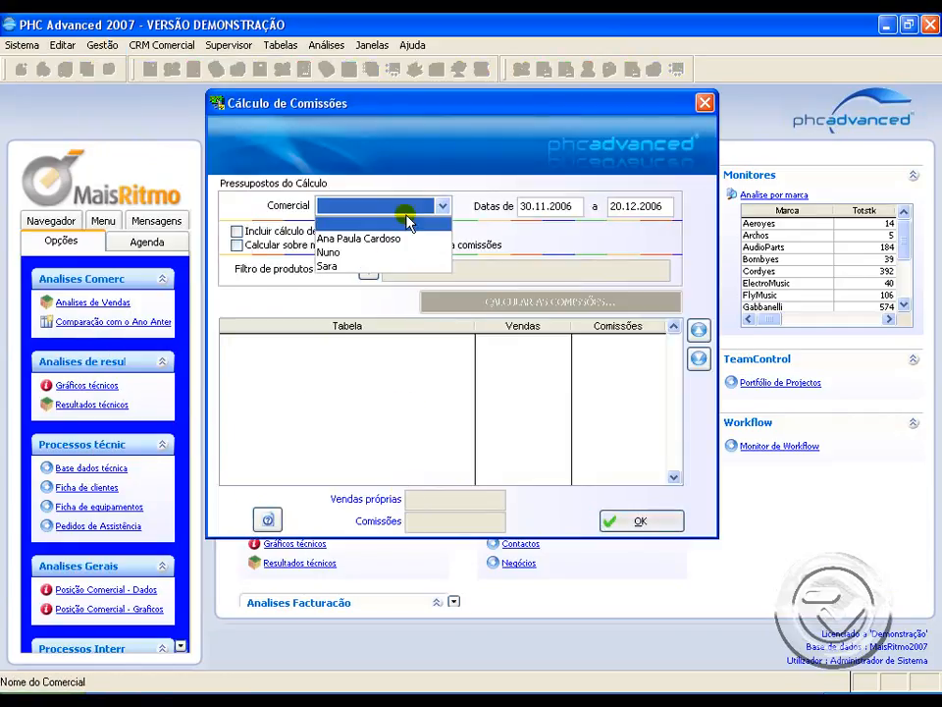
click(407, 248)
click(488, 305)
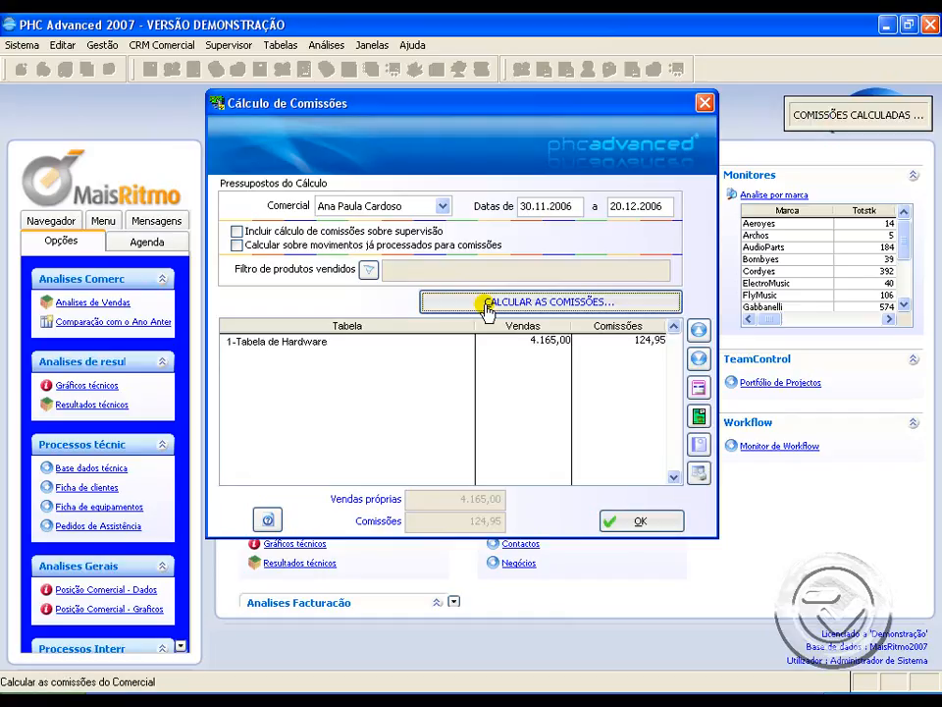
Step: Review the sales and commission for Tabela de Hardware, and check invoice 92's cost in the calculated sales by document
click(362, 341)
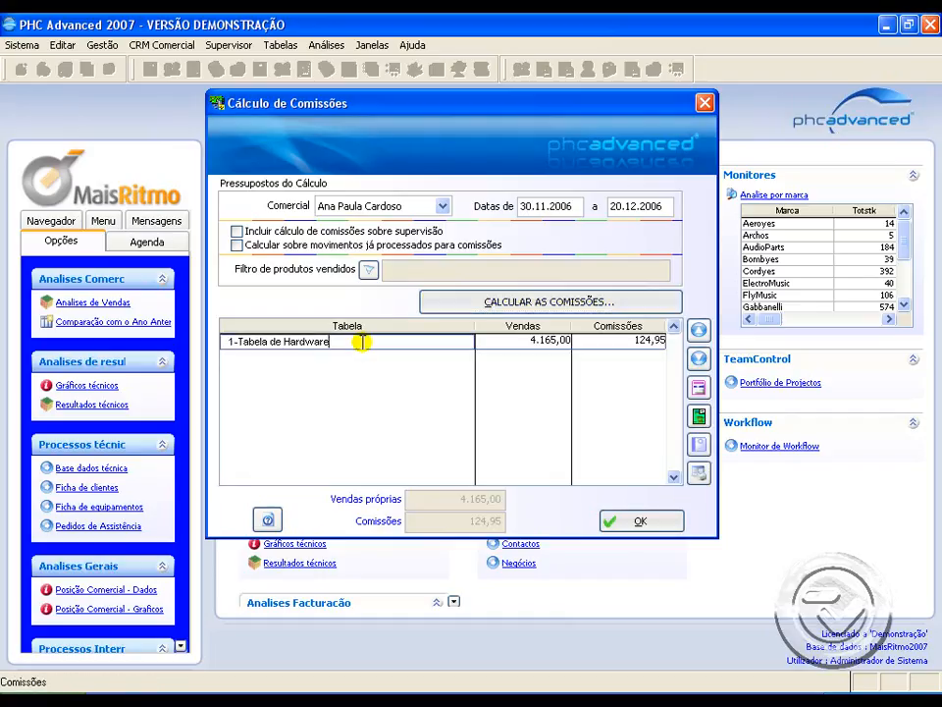
click(523, 340)
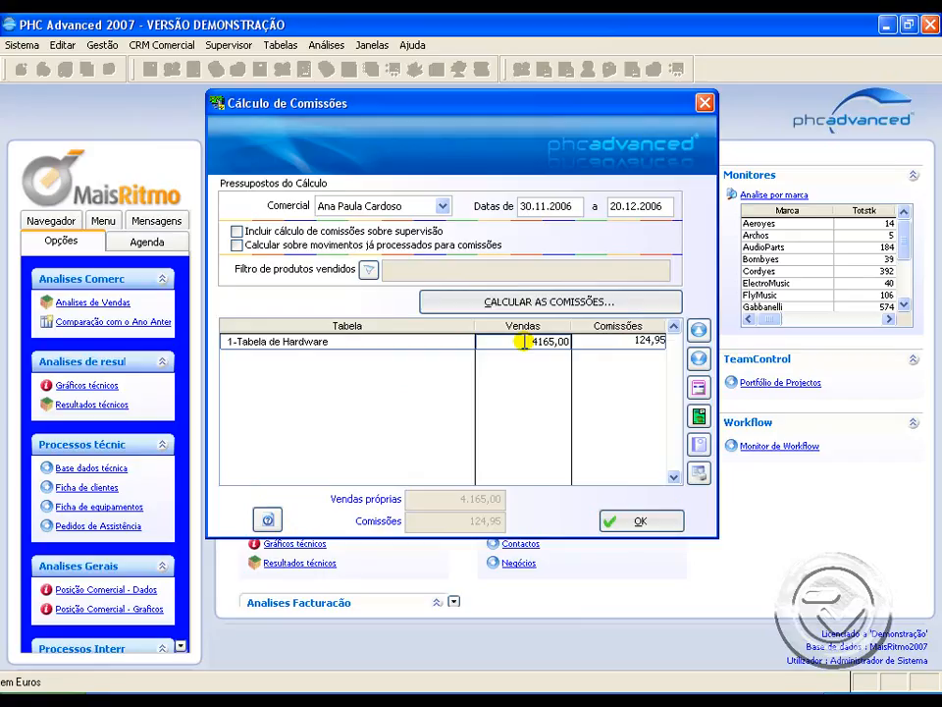
click(610, 342)
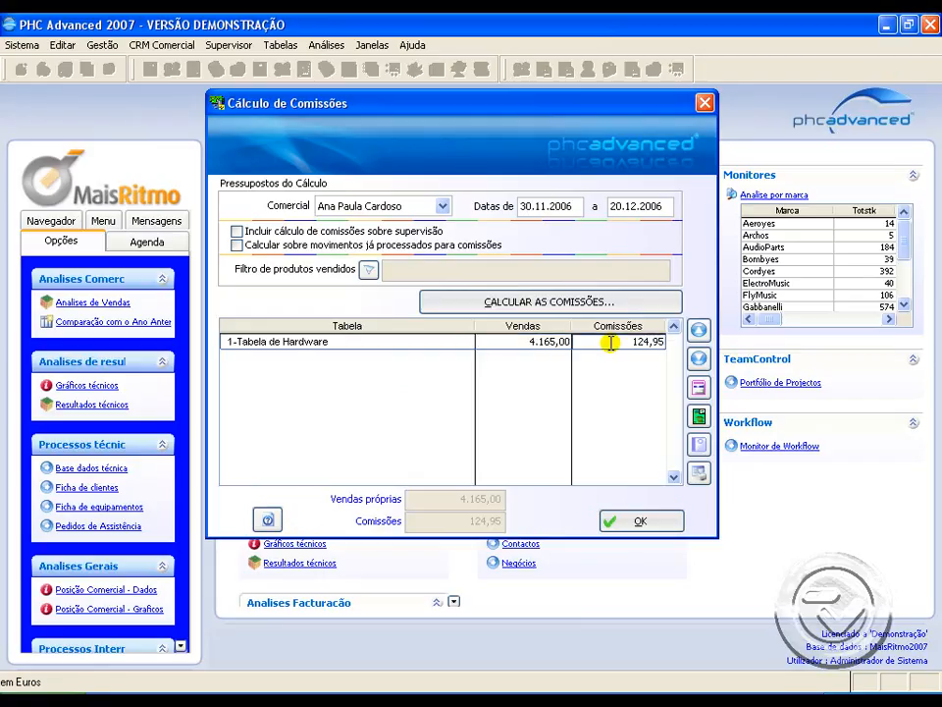
click(699, 416)
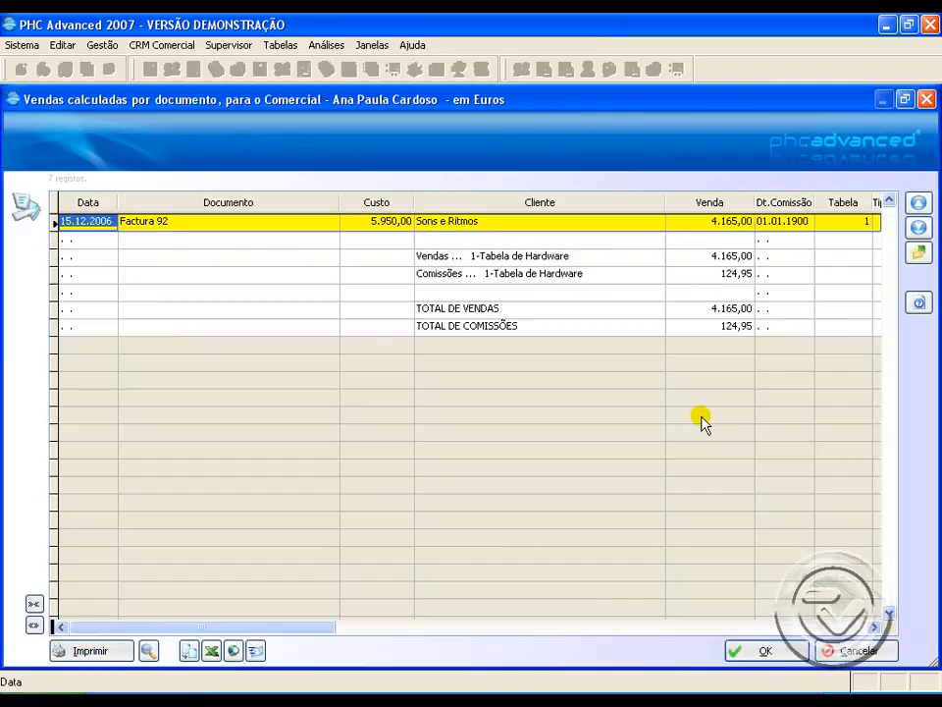
click(381, 220)
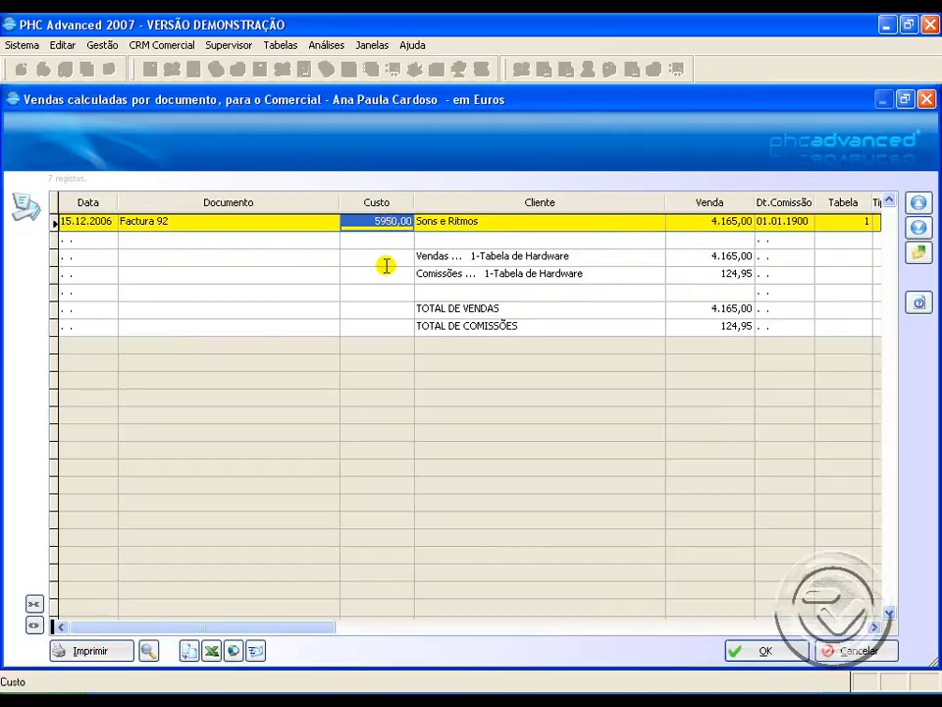
Step: Open the Windows Calculator, subtract the invoice cost of 5950 from the sale value of 10115, and close the calculator
click(39, 699)
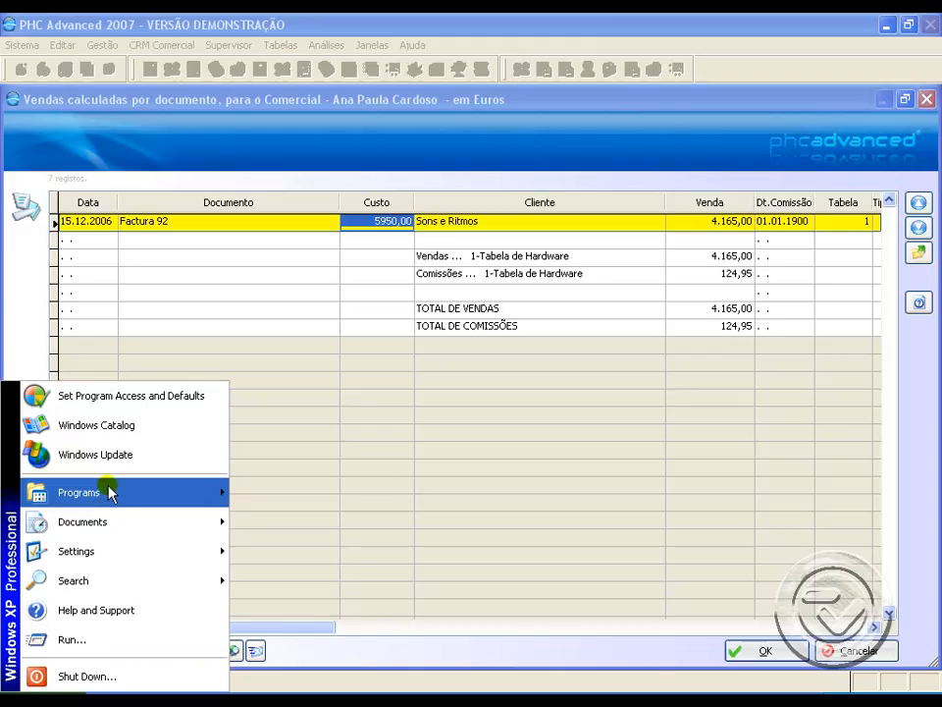
mouse_move(110, 491)
mouse_move(331, 487)
click(394, 464)
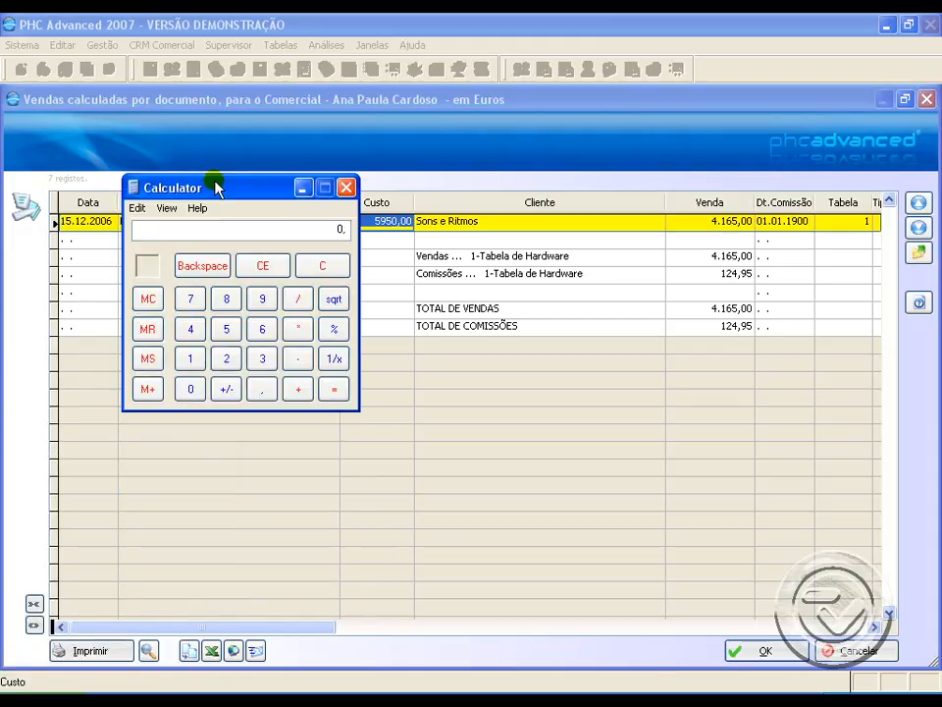
drag(216, 188, 180, 194)
click(153, 365)
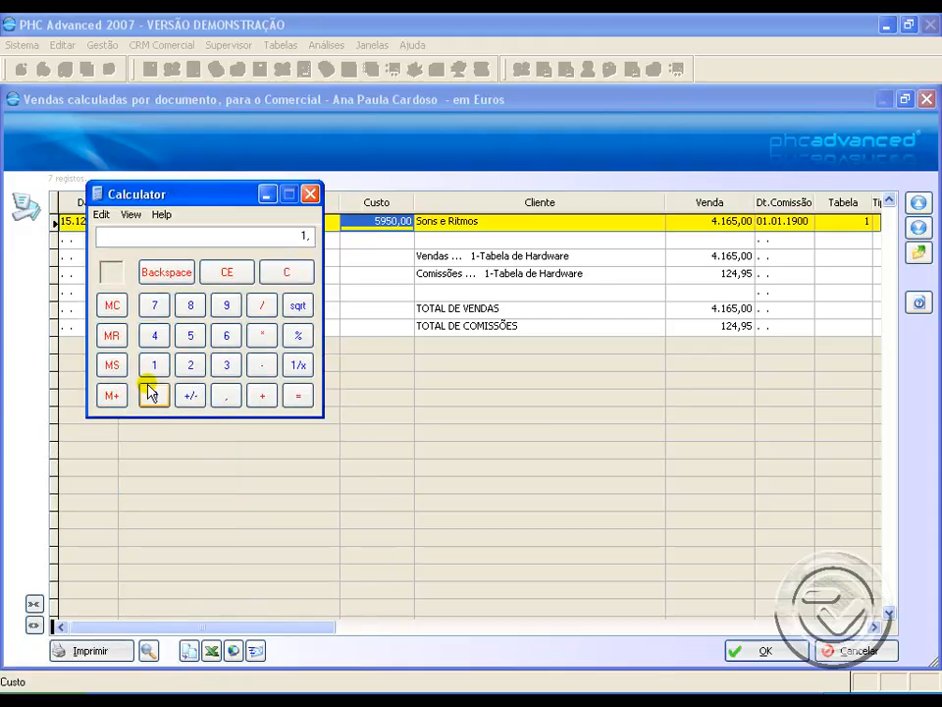
click(153, 395)
click(153, 365)
click(153, 366)
click(190, 336)
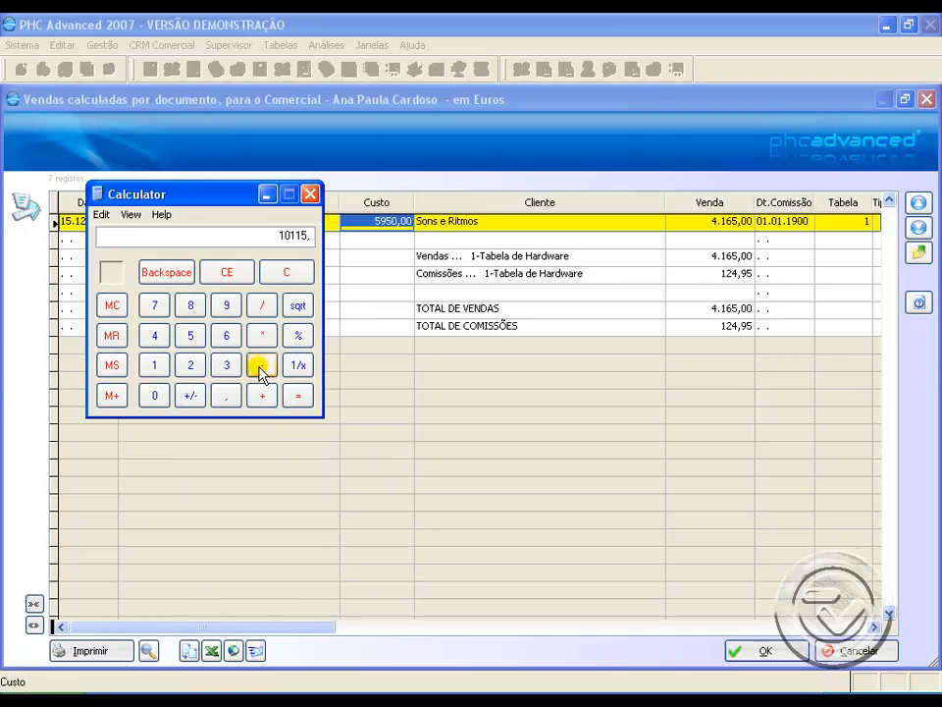
click(261, 366)
click(187, 336)
click(226, 306)
click(190, 335)
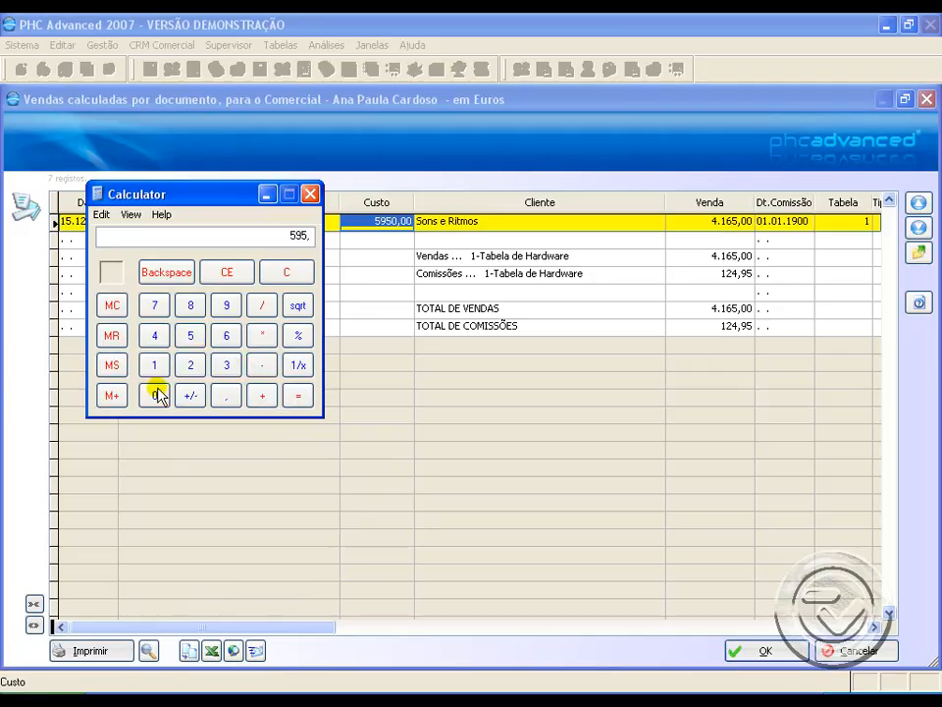
click(155, 394)
click(301, 394)
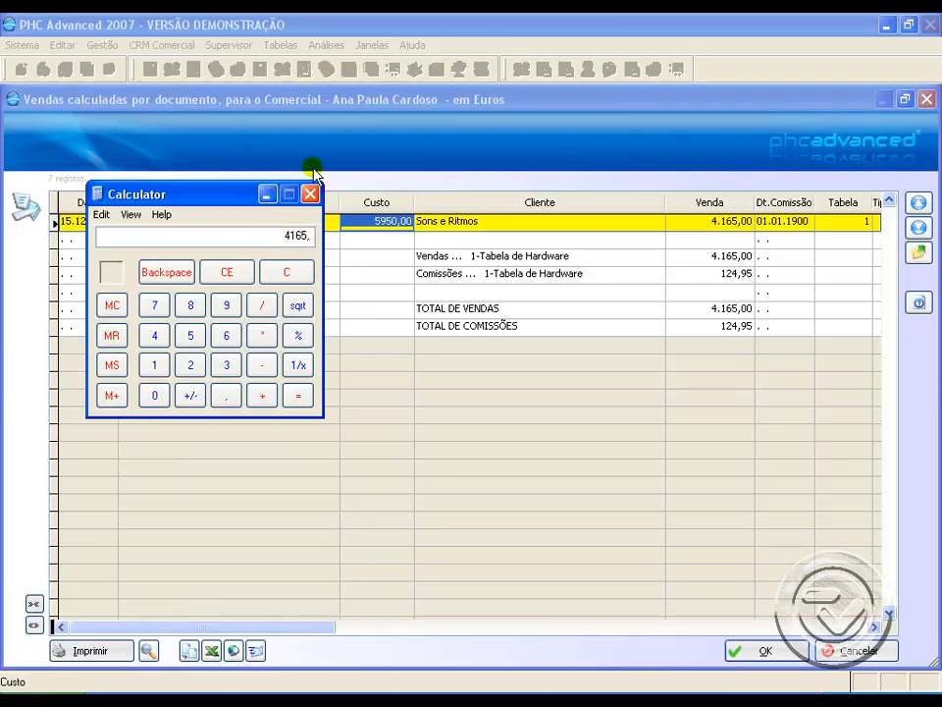
click(311, 194)
Step: Check the invoice's Venda value and the Tabela de Hardware commission, and close the sales list and the commission calculation
click(692, 220)
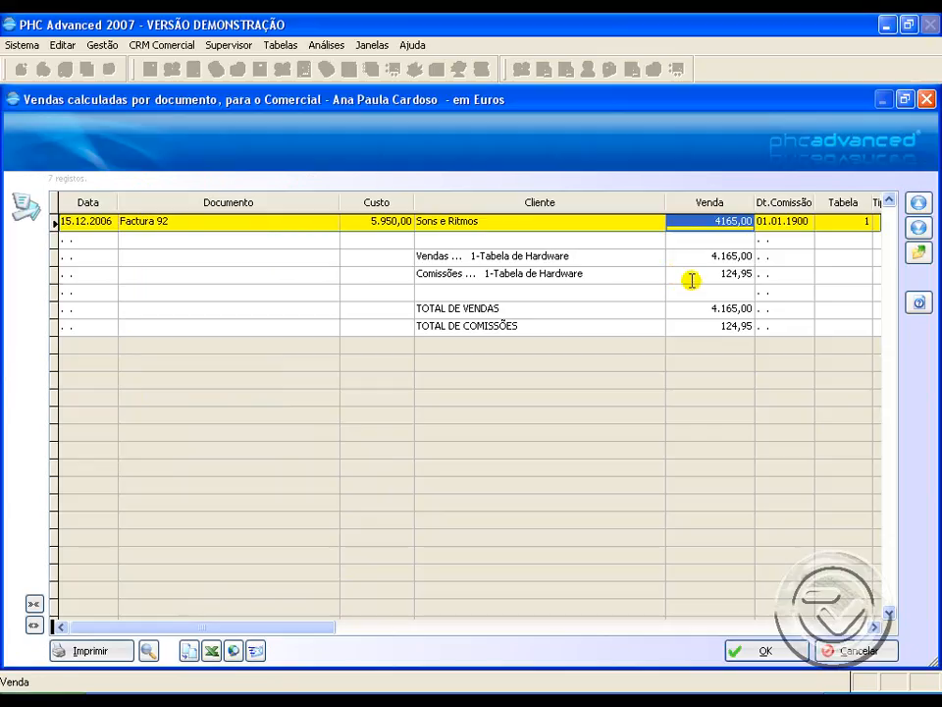
click(749, 275)
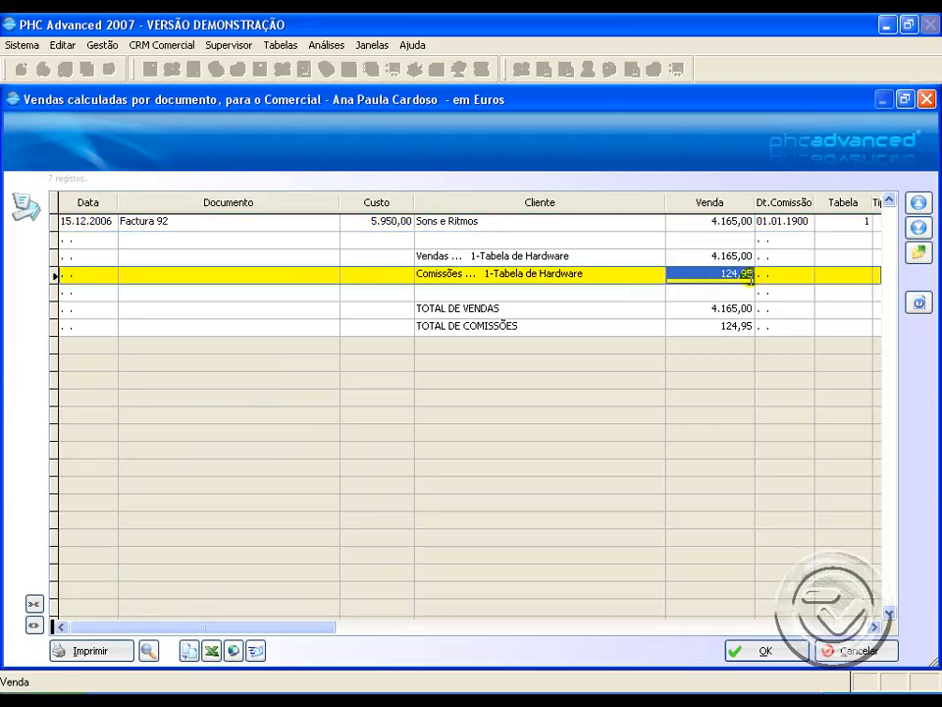
click(781, 648)
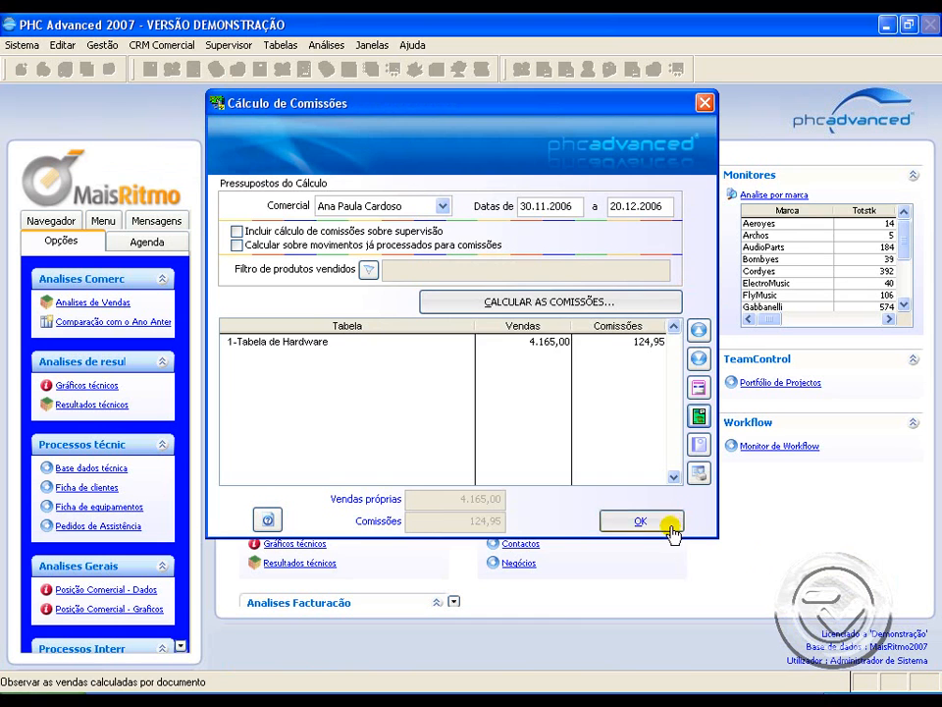
click(642, 522)
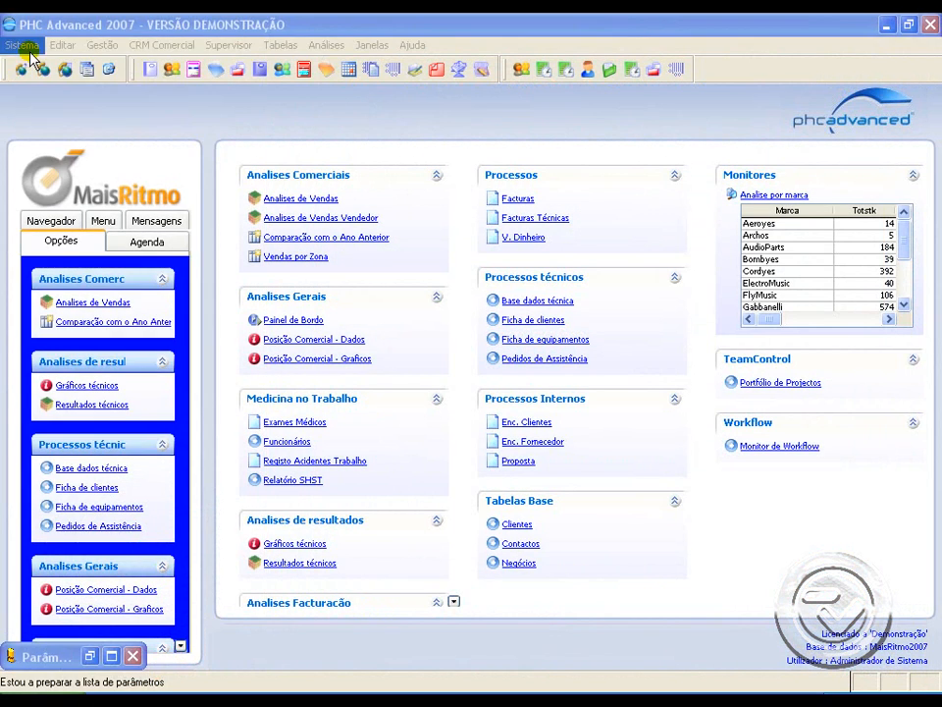
Step: Open the software parameters, examine the value of the extra commission formula, and close the parameters window
click(24, 44)
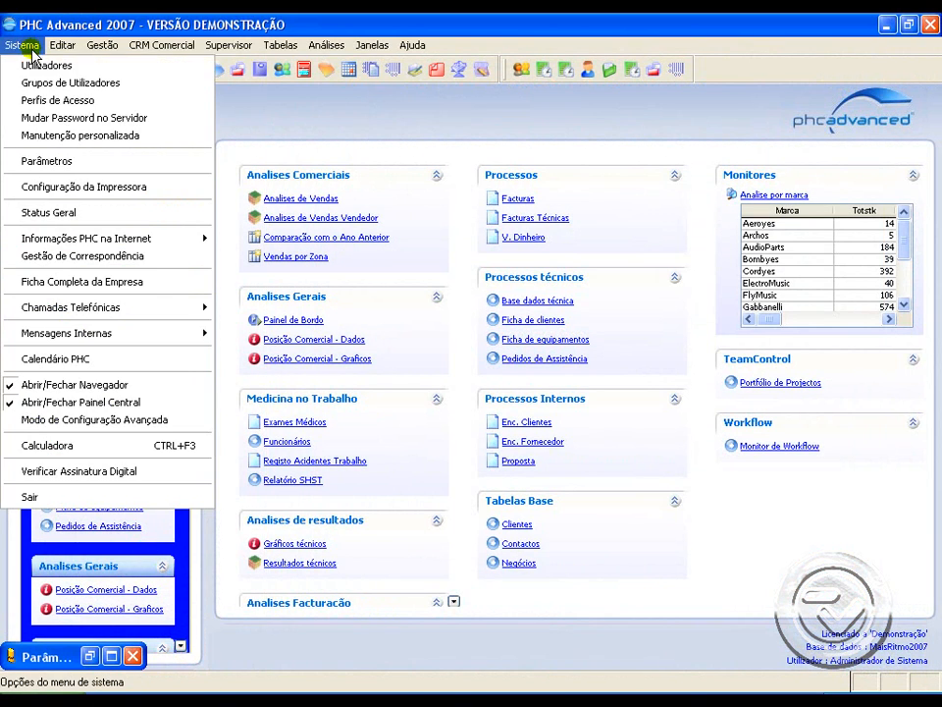
click(67, 163)
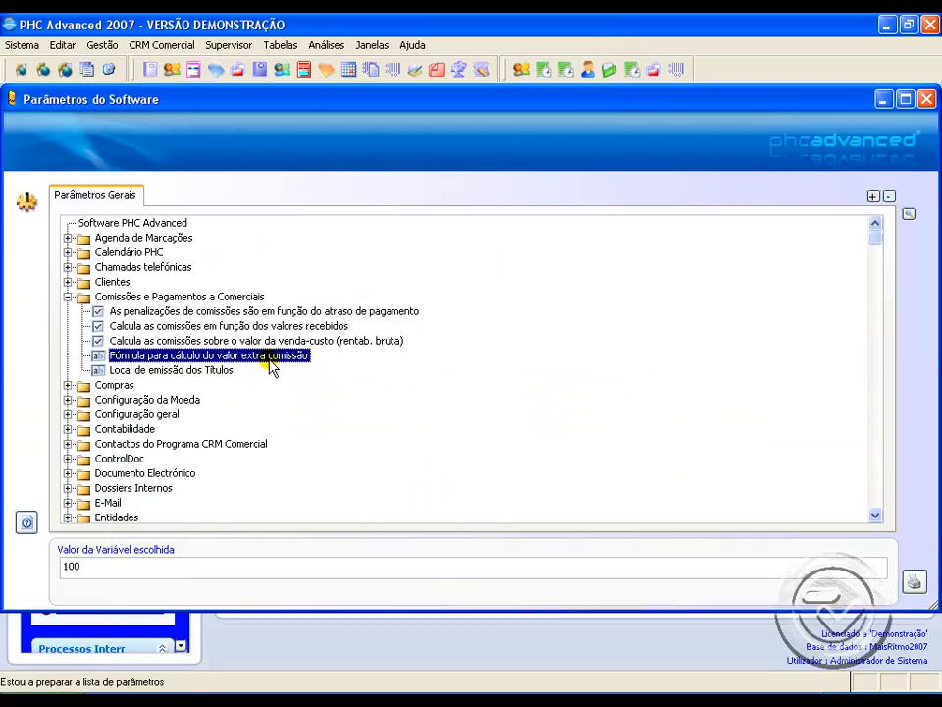
click(172, 565)
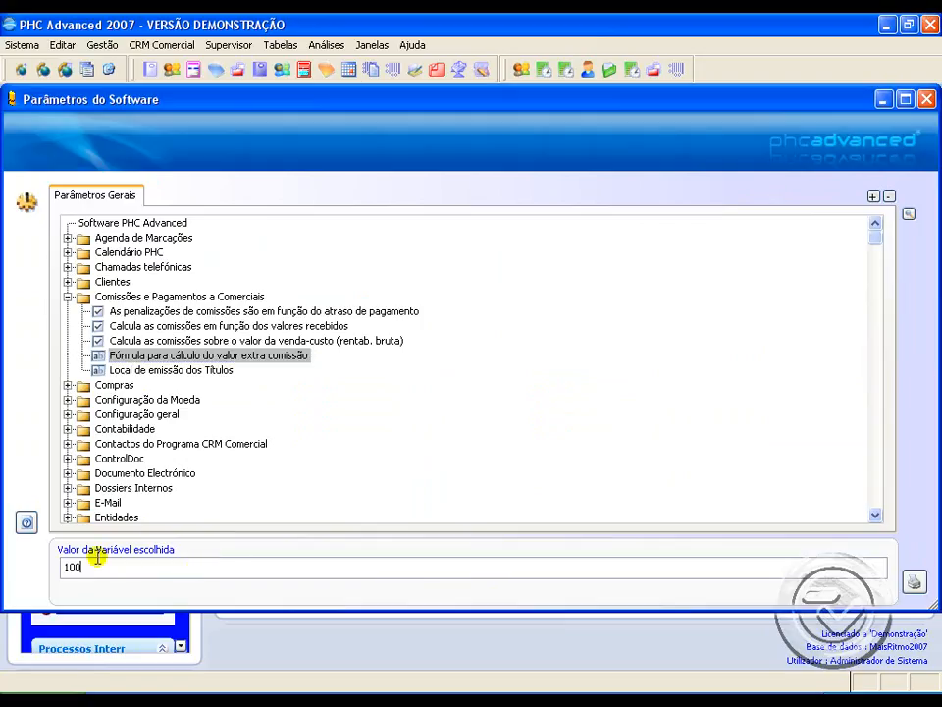
drag(98, 557, 56, 555)
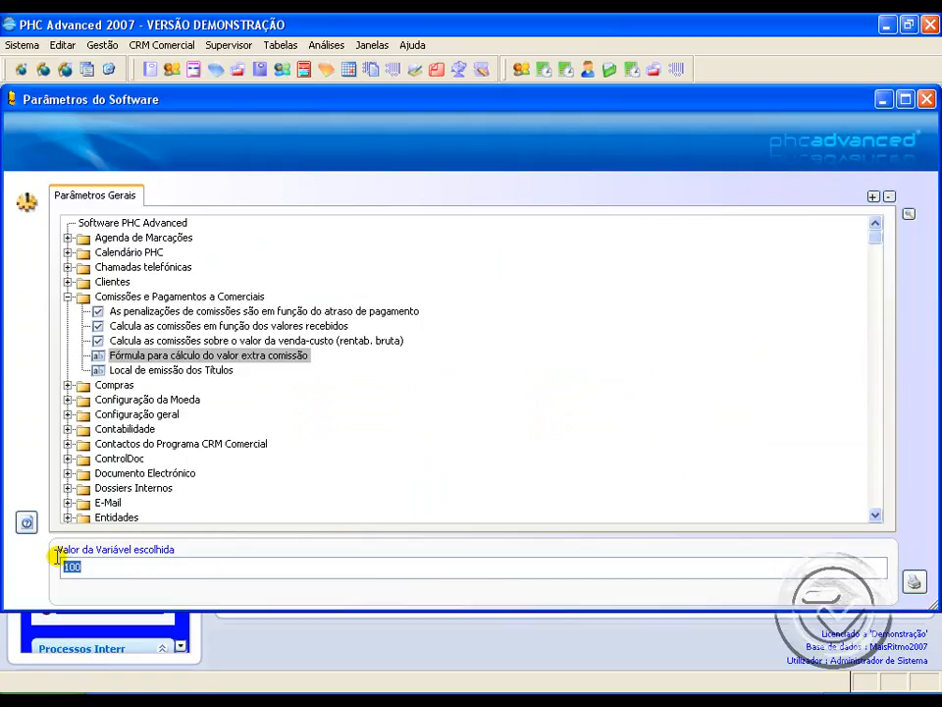
click(927, 99)
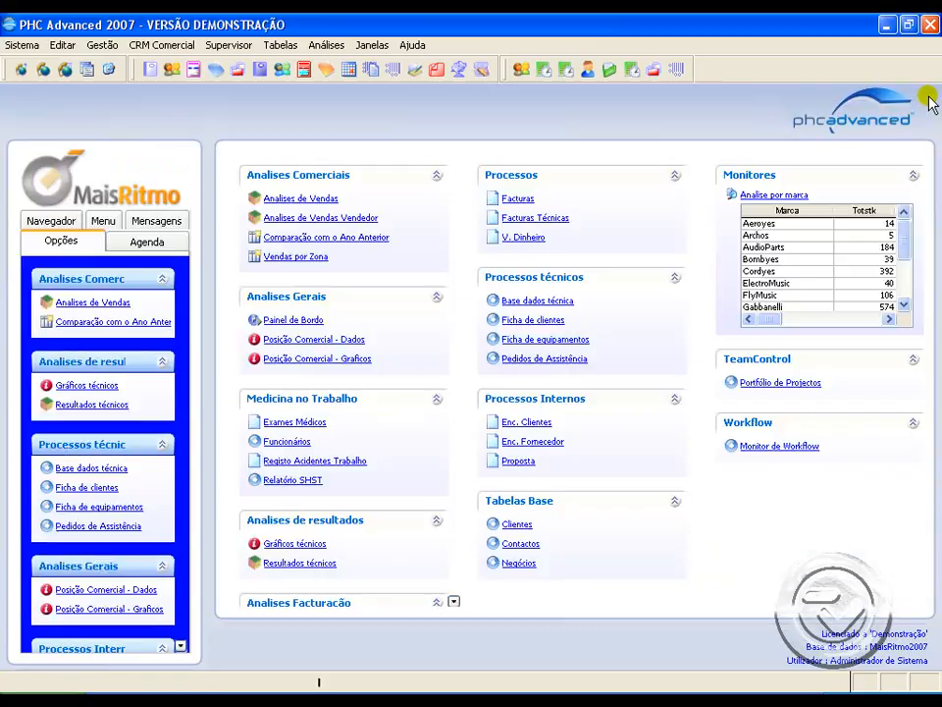
Step: Calculate the first listed salesperson's commissions with supervision included and already processed movements excluded, and review the hardware and extra commission lines
click(114, 45)
mouse_move(180, 453)
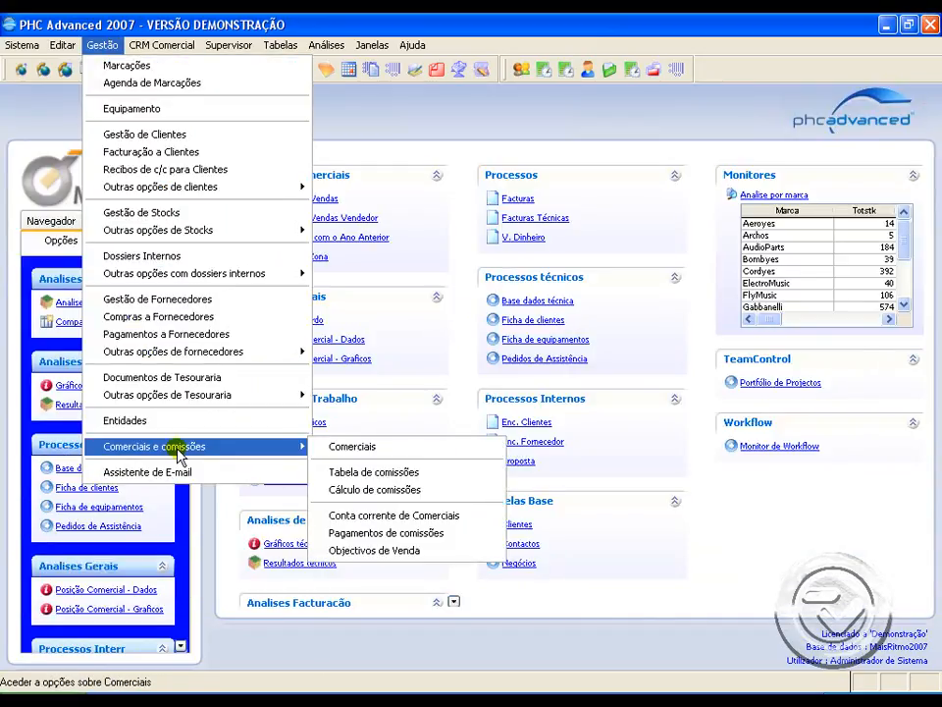
click(372, 489)
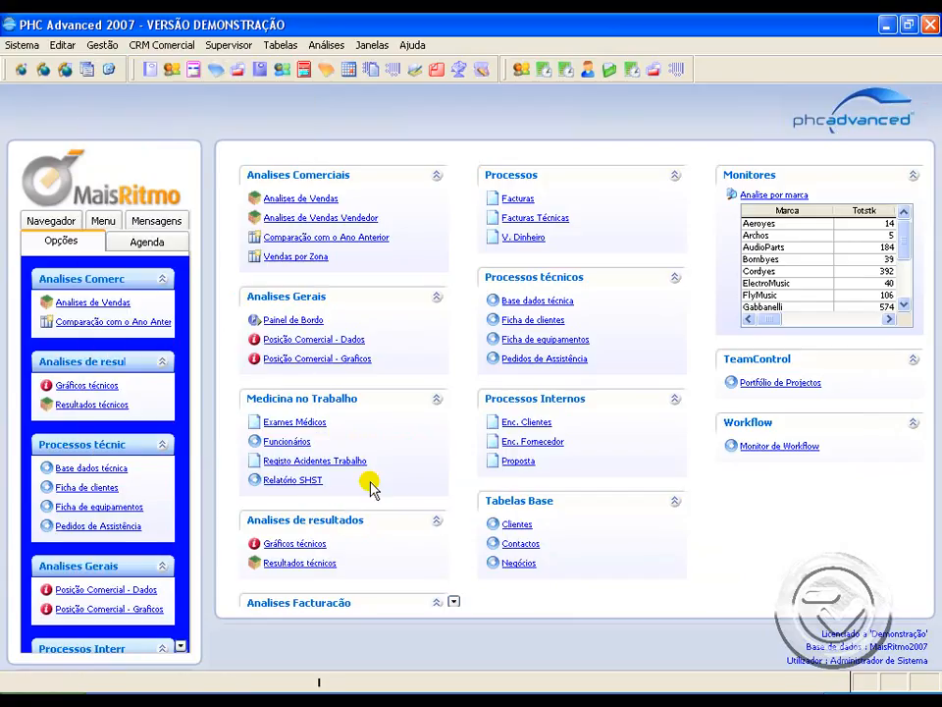
click(427, 206)
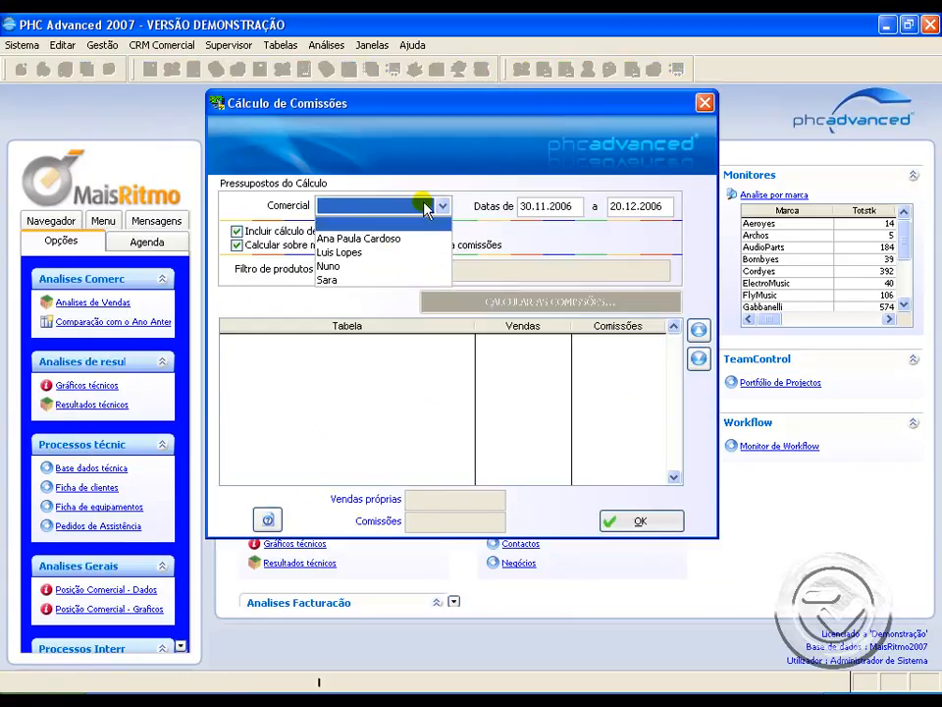
click(420, 239)
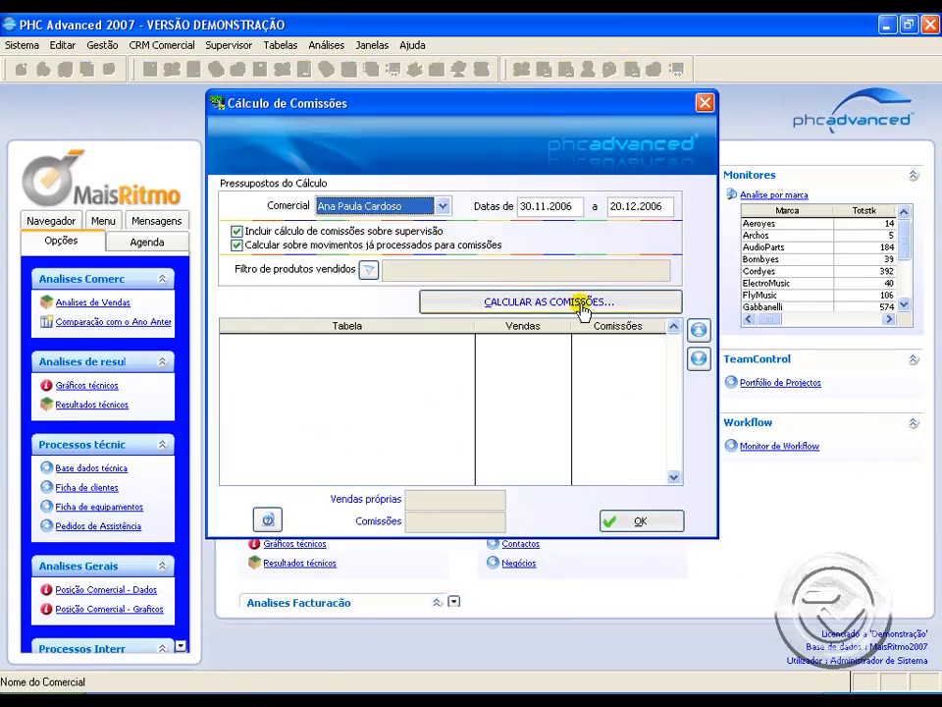
click(364, 247)
click(488, 294)
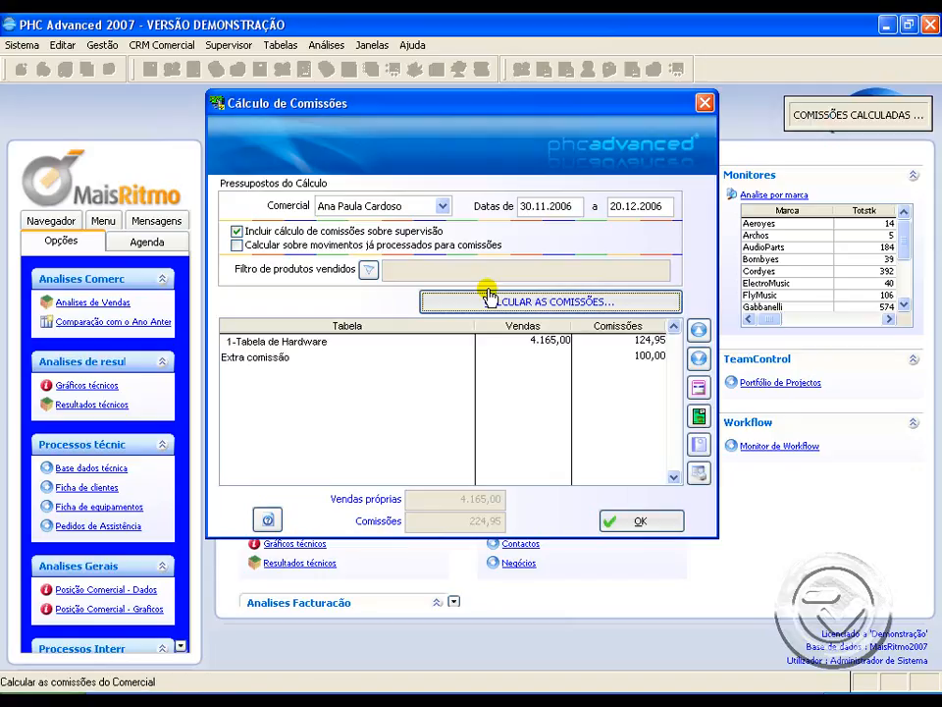
click(337, 340)
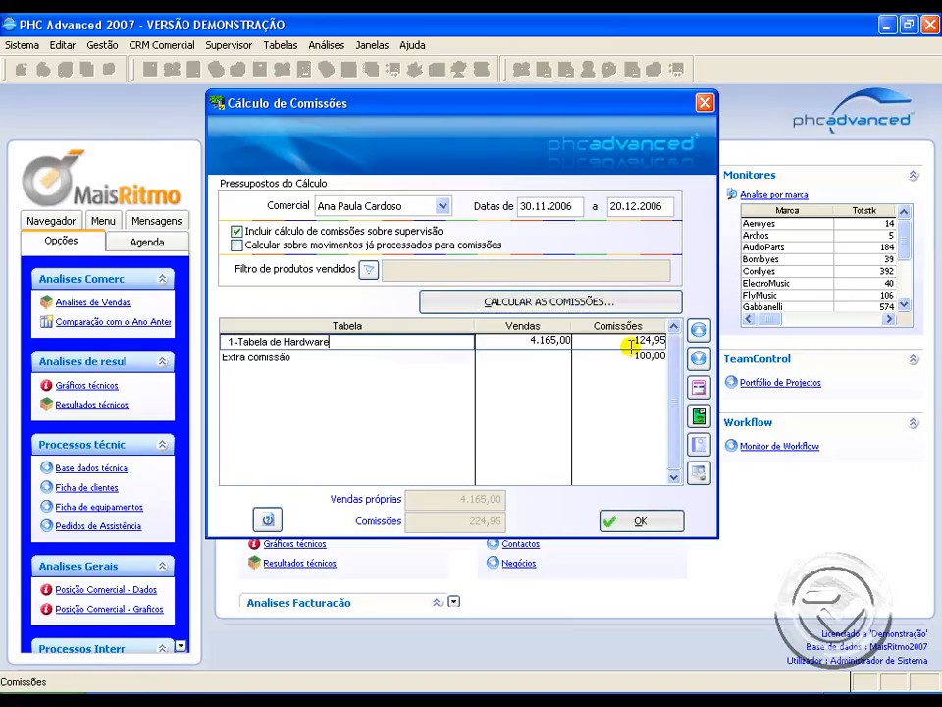
click(401, 357)
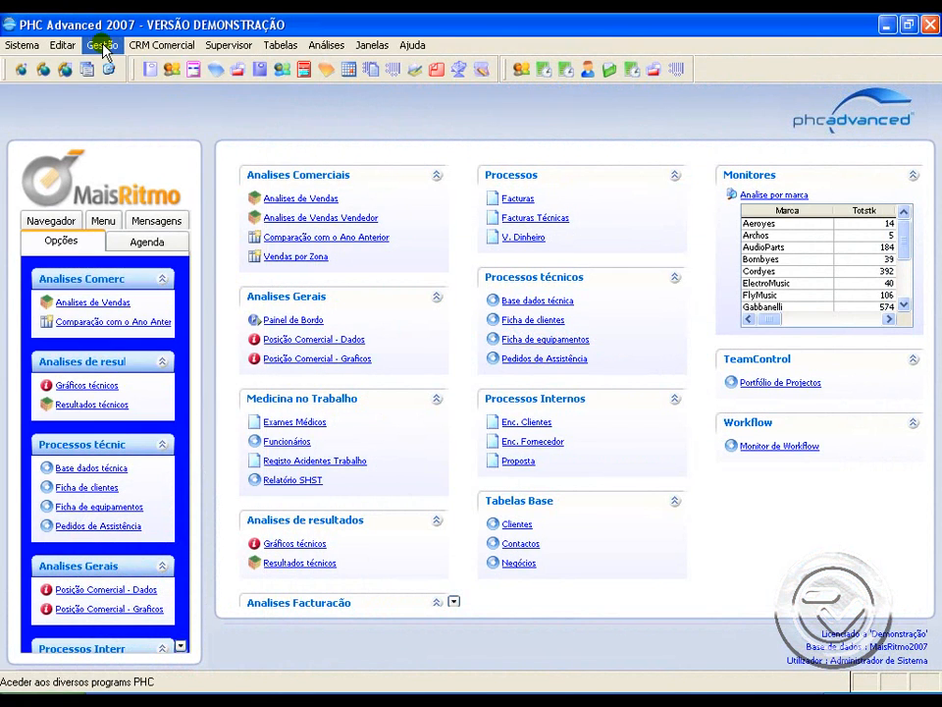
Step: Open the salespeople file, examine the record's integration, supervisor, other and main data, and close it
click(102, 46)
mouse_move(217, 447)
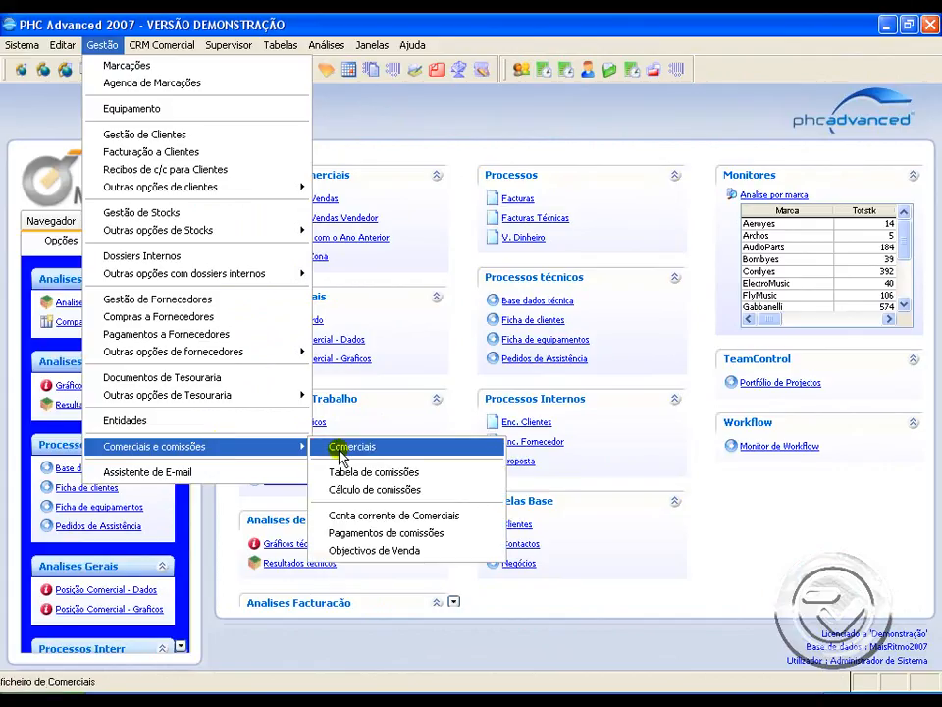
click(339, 447)
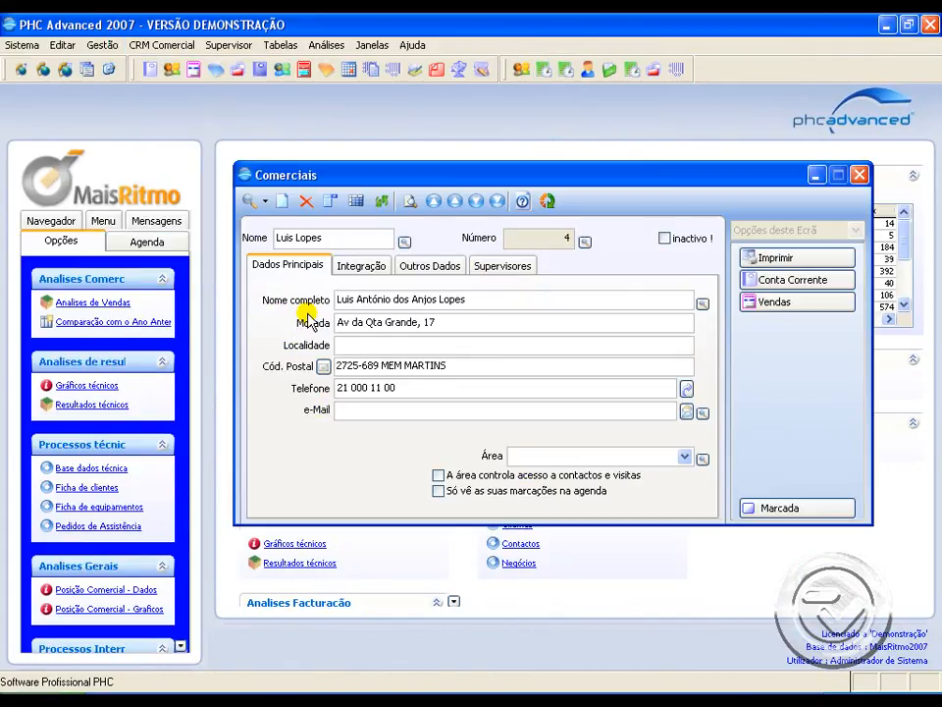
click(367, 267)
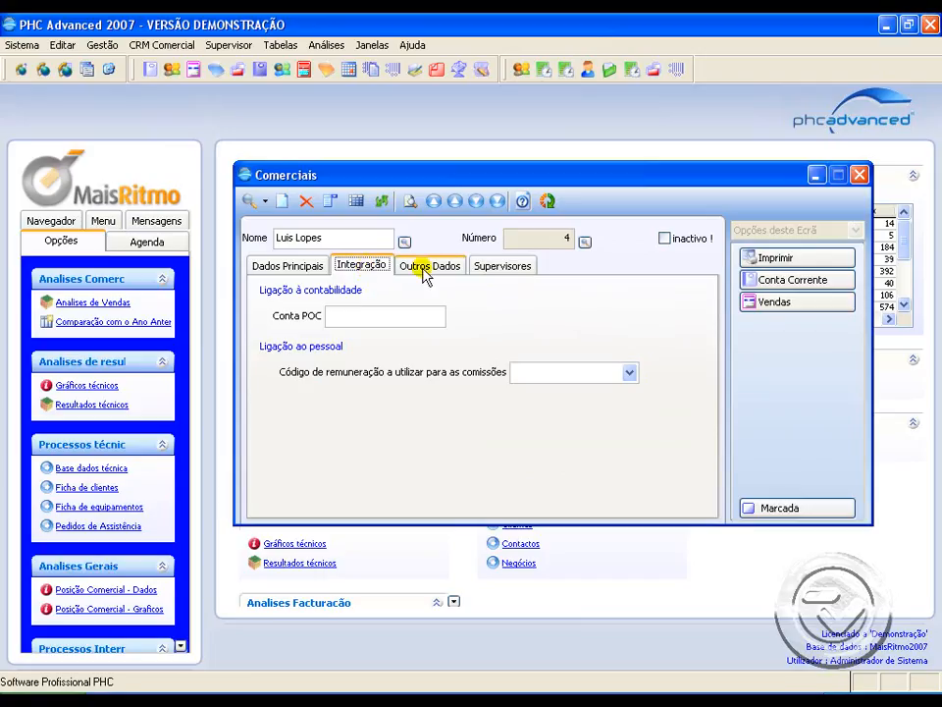
click(501, 266)
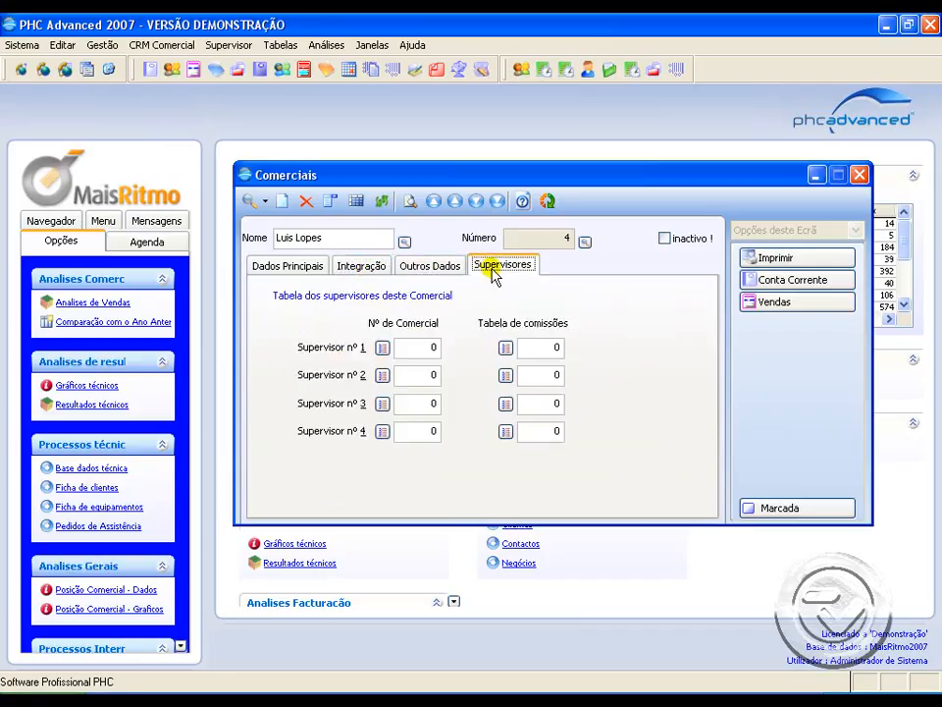
click(434, 270)
click(379, 270)
click(298, 269)
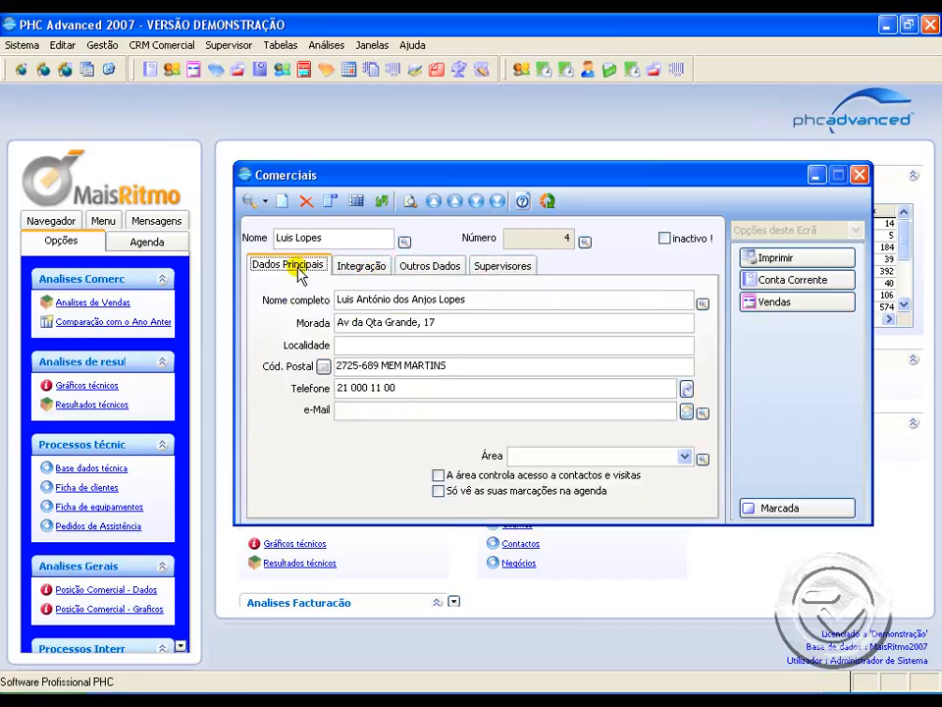
click(859, 175)
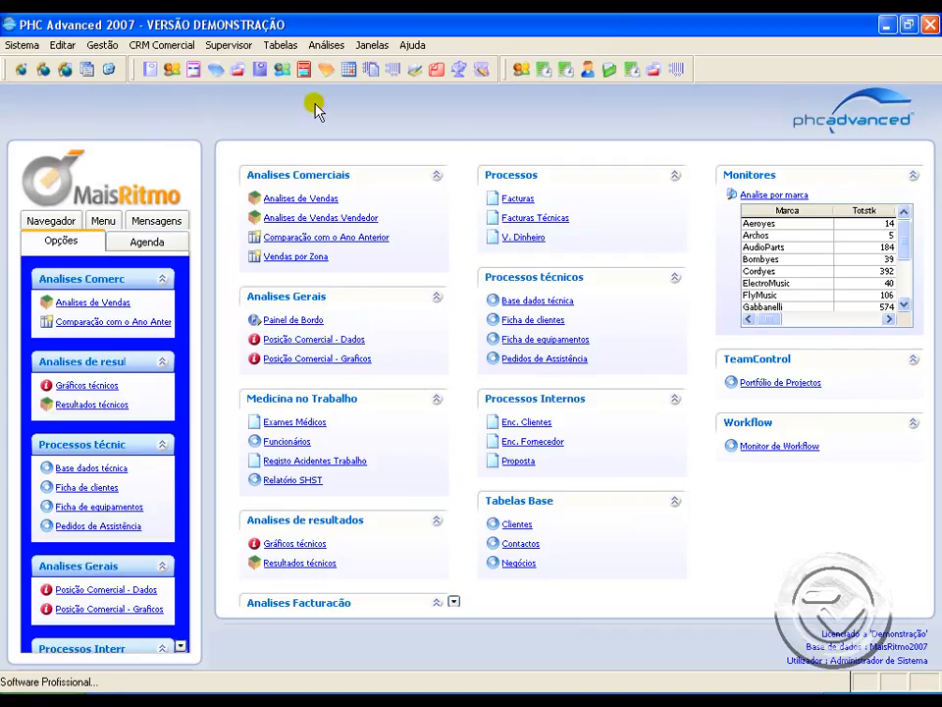
Step: Open the commission tables from the salespeople and commissions options
click(110, 45)
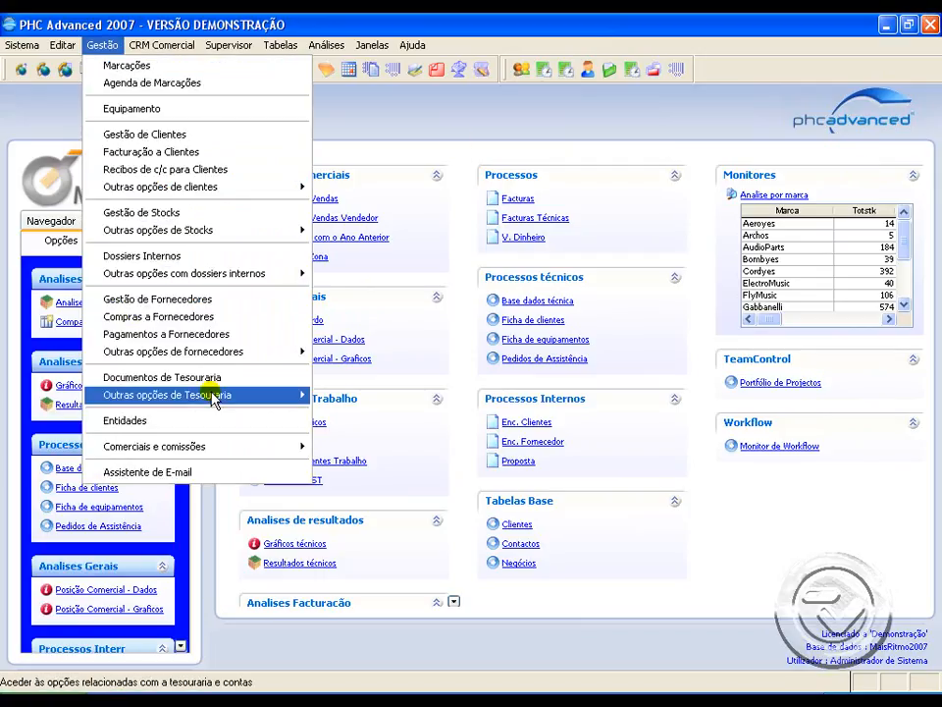
mouse_move(210, 445)
click(364, 473)
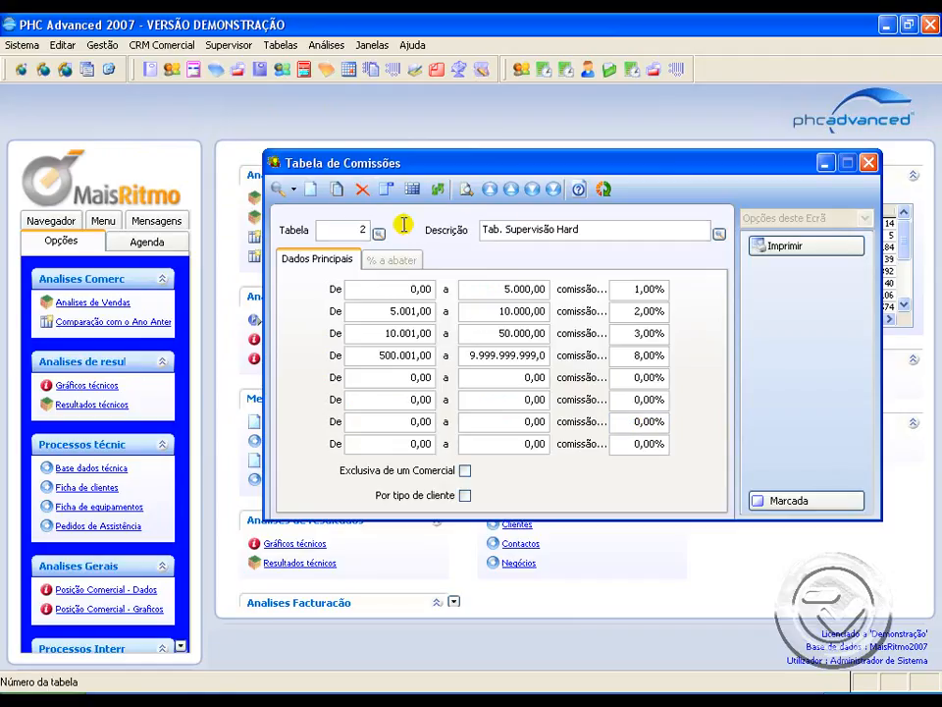
Step: Examine the description of the hardware supervision commission table and close the commission tables
drag(609, 227, 462, 232)
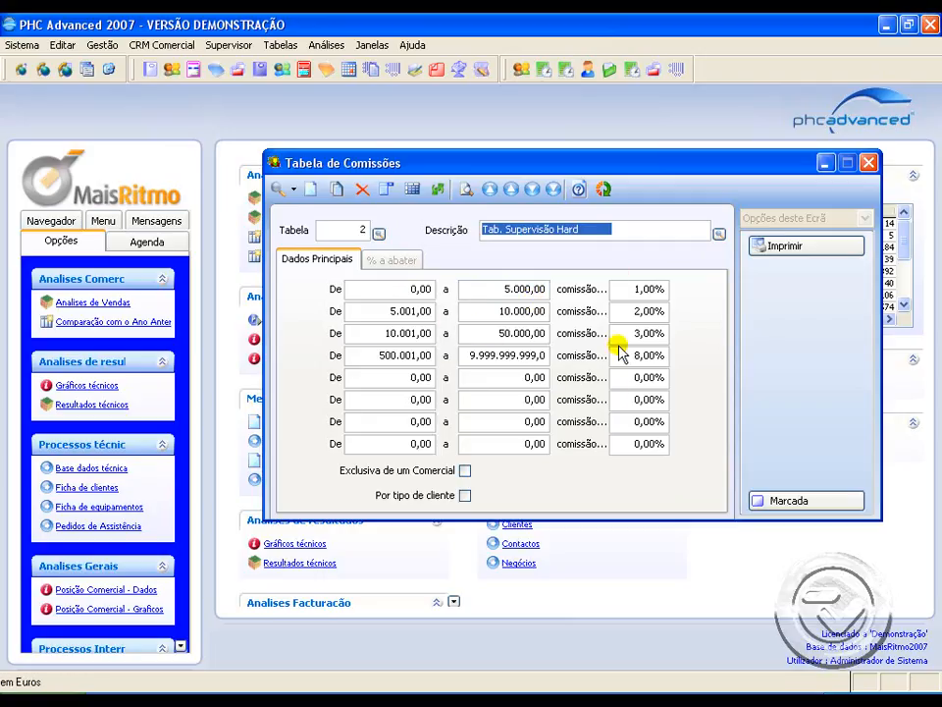
click(869, 162)
Step: Open the salespeople file, examine the next record's first supervisor number and supervision commission table, and close the file
click(103, 45)
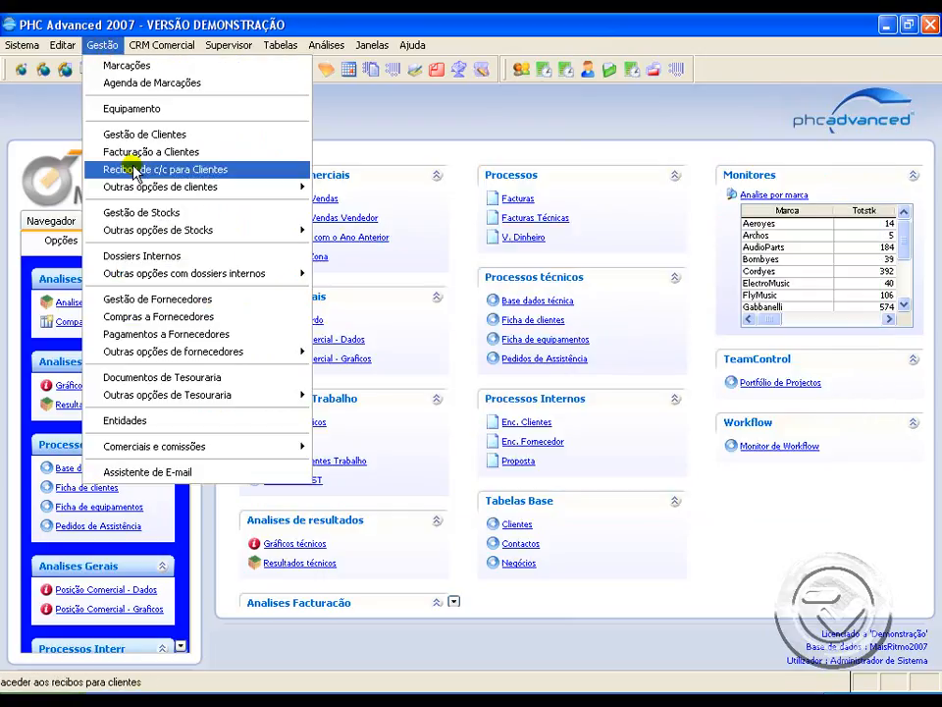
mouse_move(290, 451)
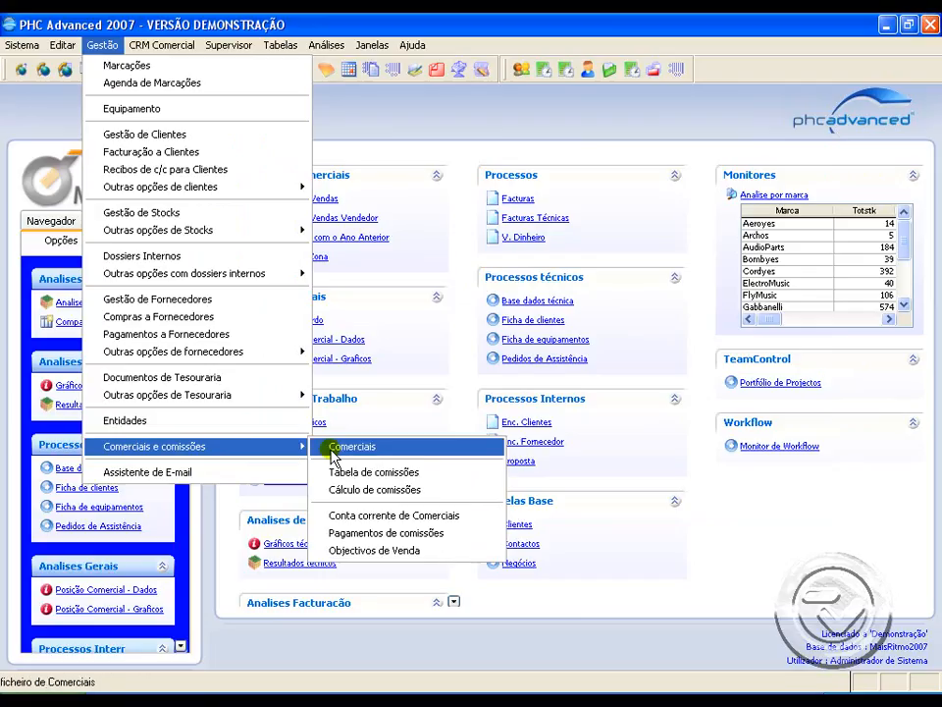
click(332, 450)
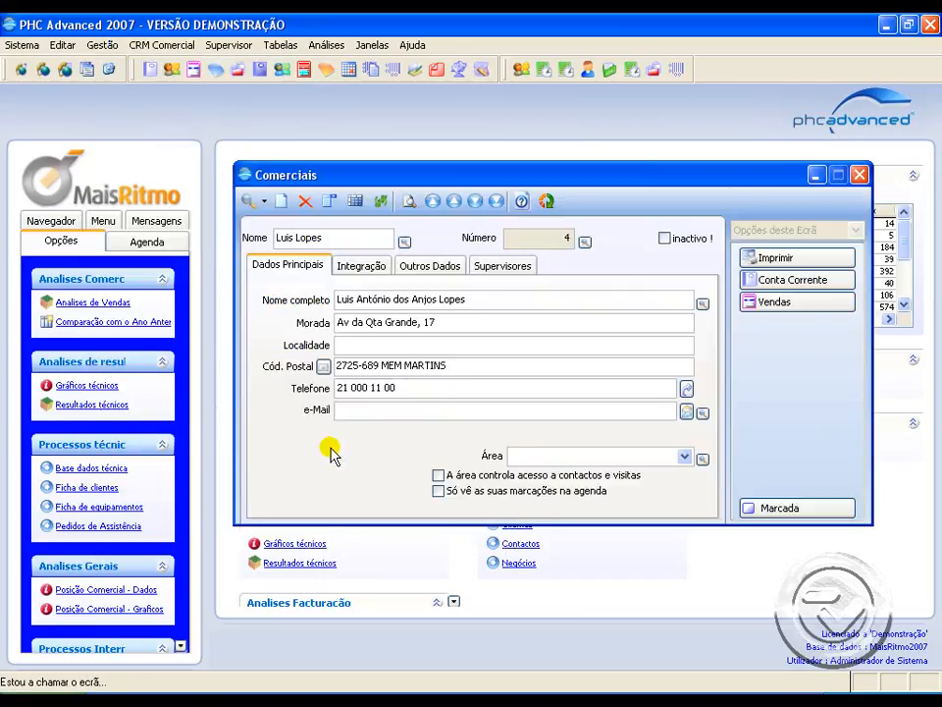
click(454, 200)
click(495, 267)
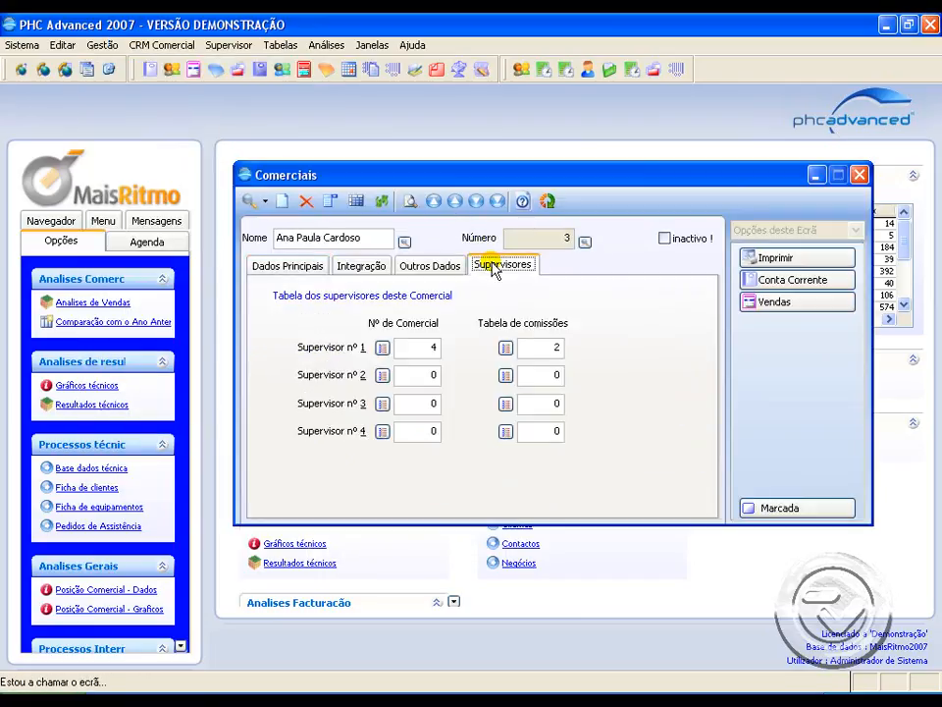
drag(406, 348, 444, 348)
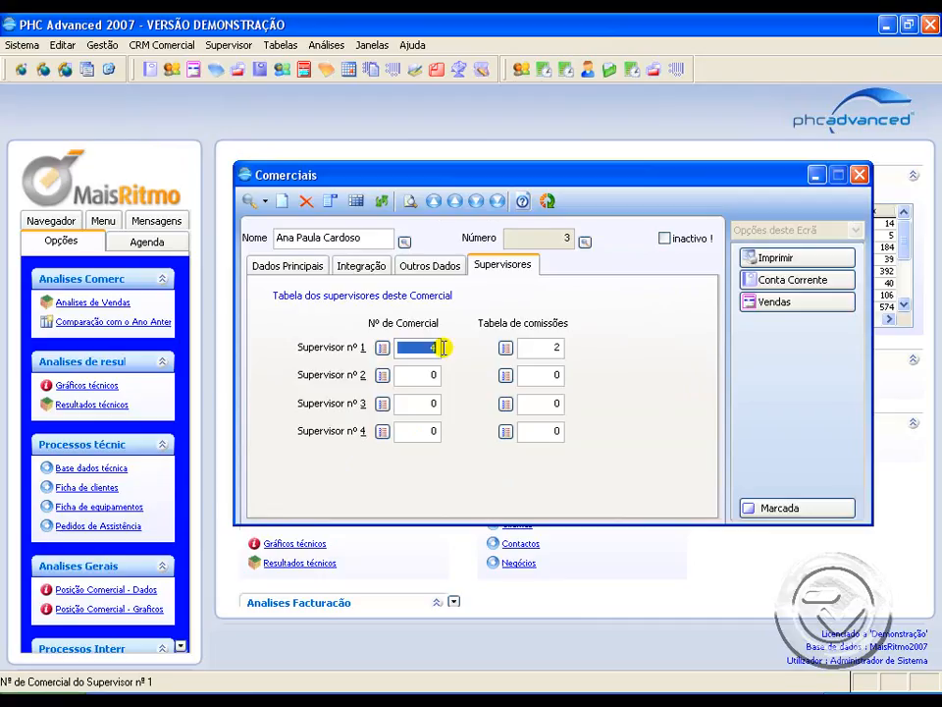
click(566, 346)
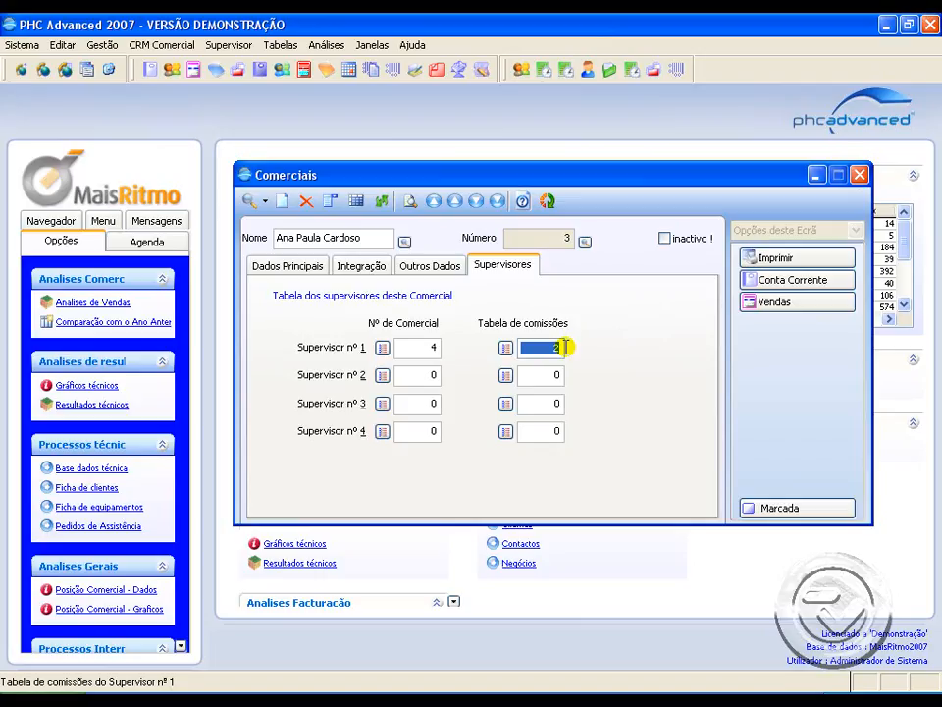
click(859, 174)
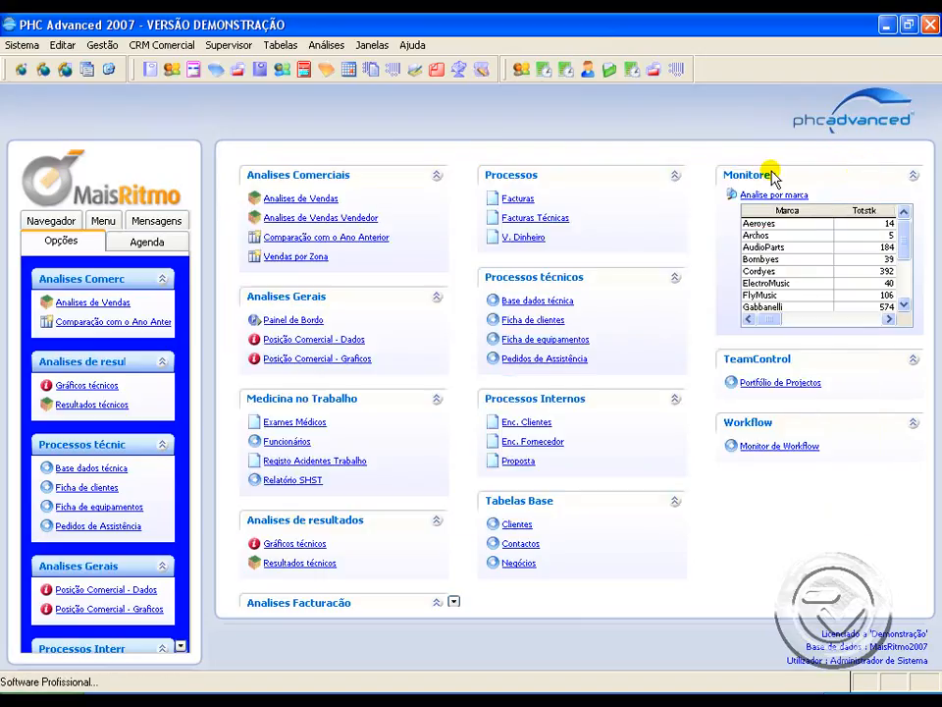
Step: Calculate the second listed salesperson's commissions with supervision included and already processed movements excluded
click(102, 45)
mouse_move(184, 453)
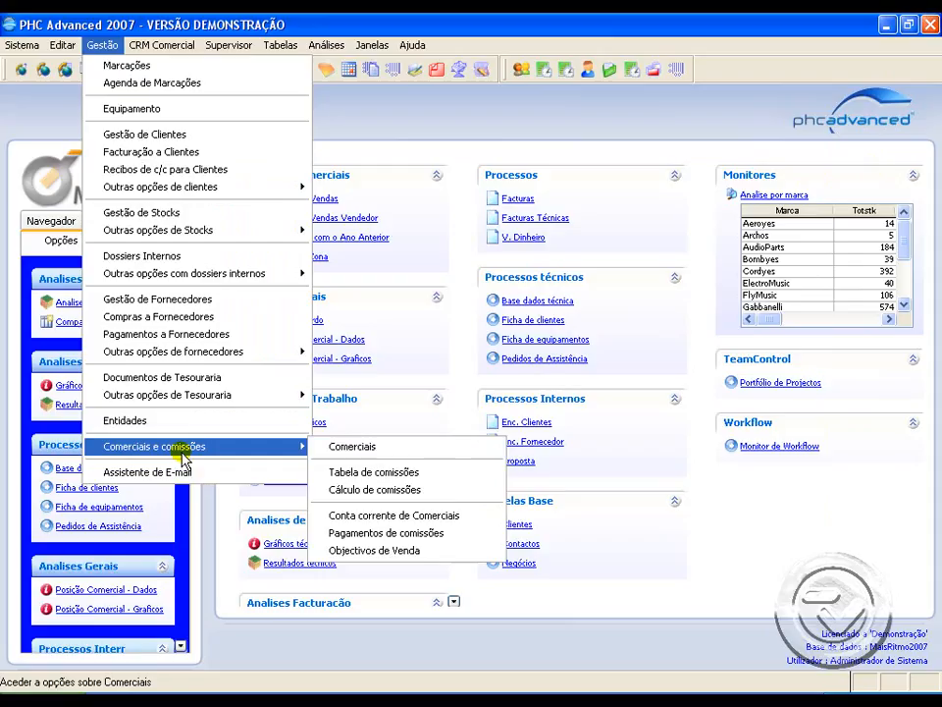
click(403, 489)
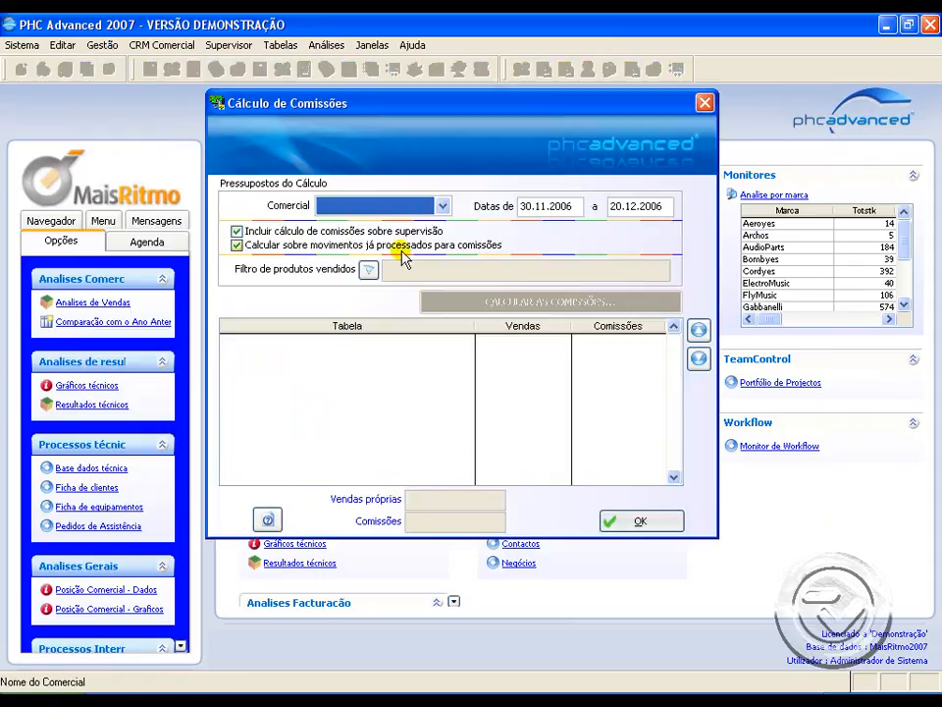
click(432, 205)
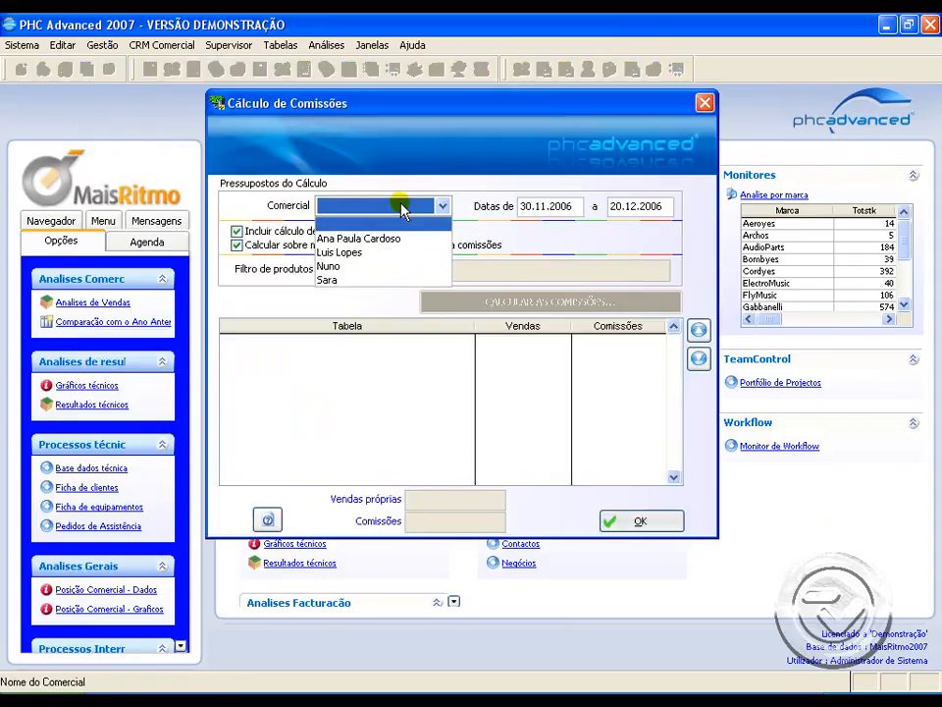
click(392, 257)
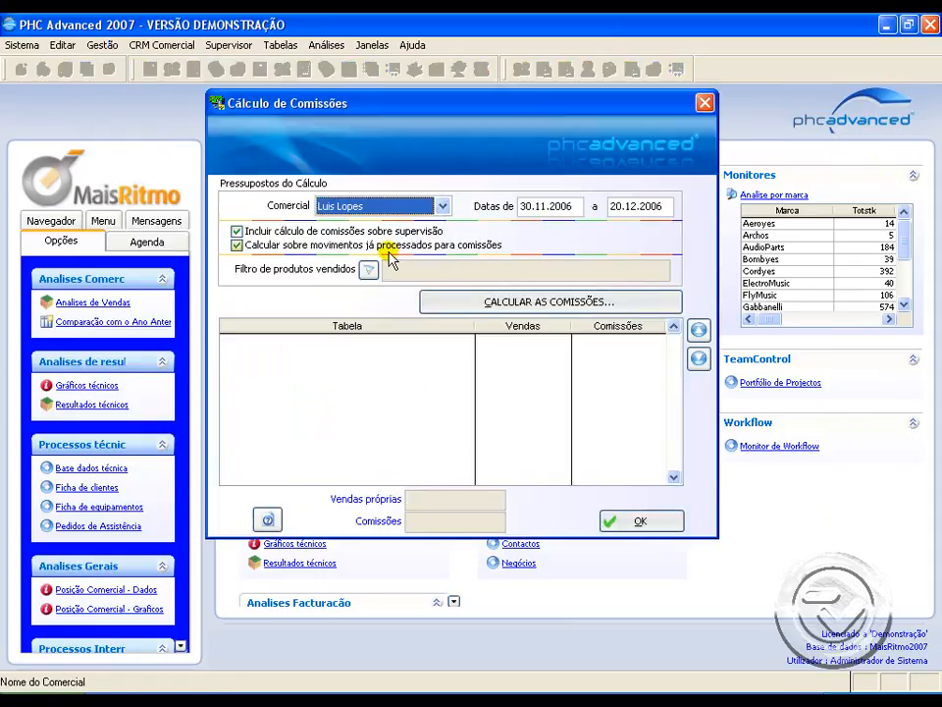
click(273, 244)
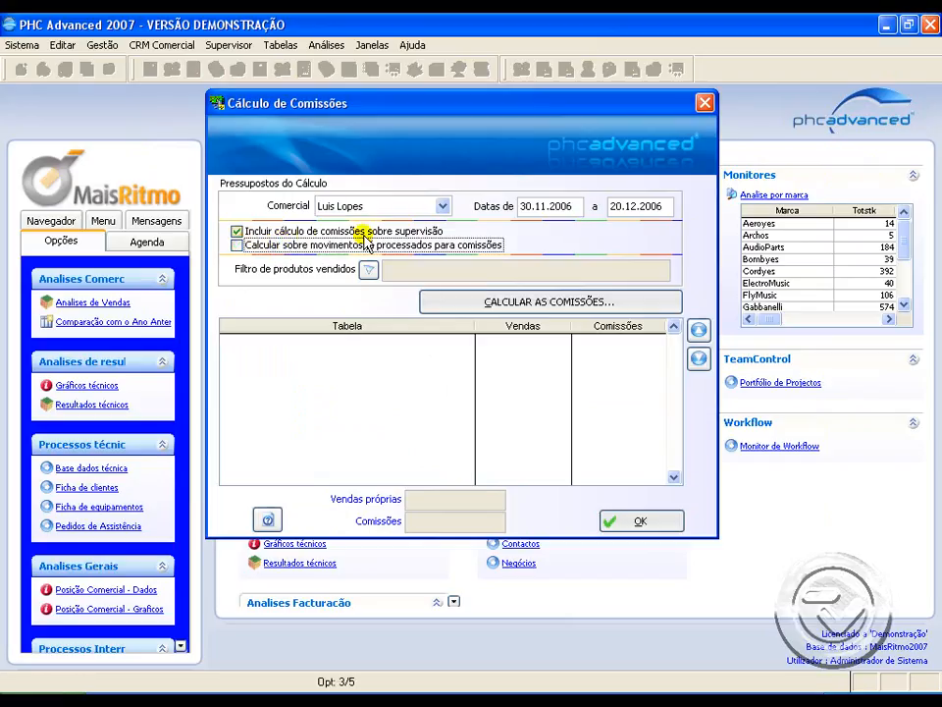
click(514, 303)
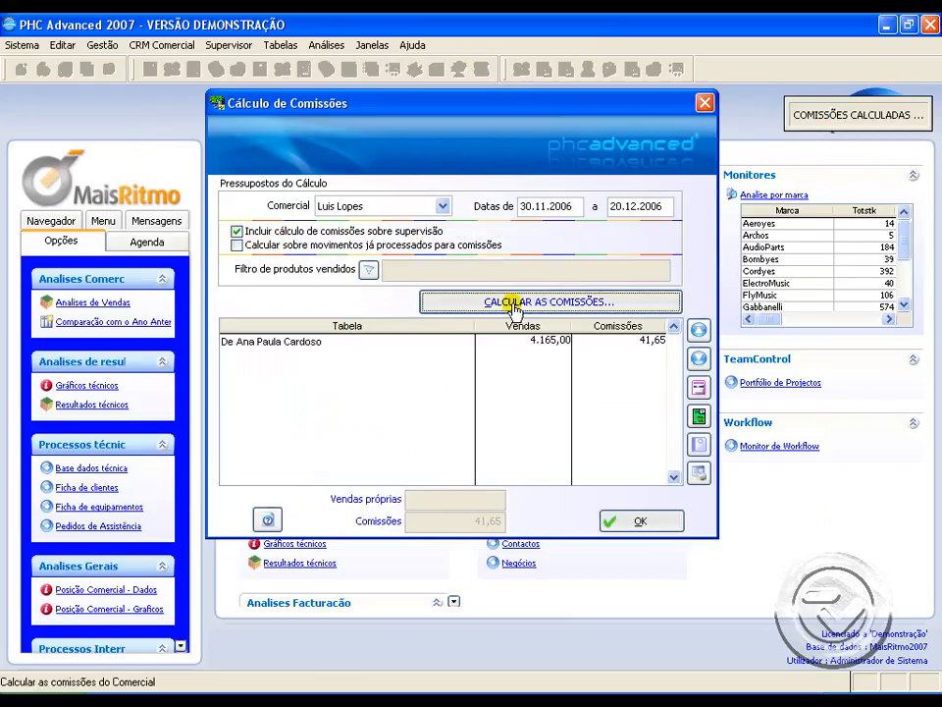
Step: Examine the calculation's date range and the supervised salesperson's line, comparing its sales and commission values
click(357, 341)
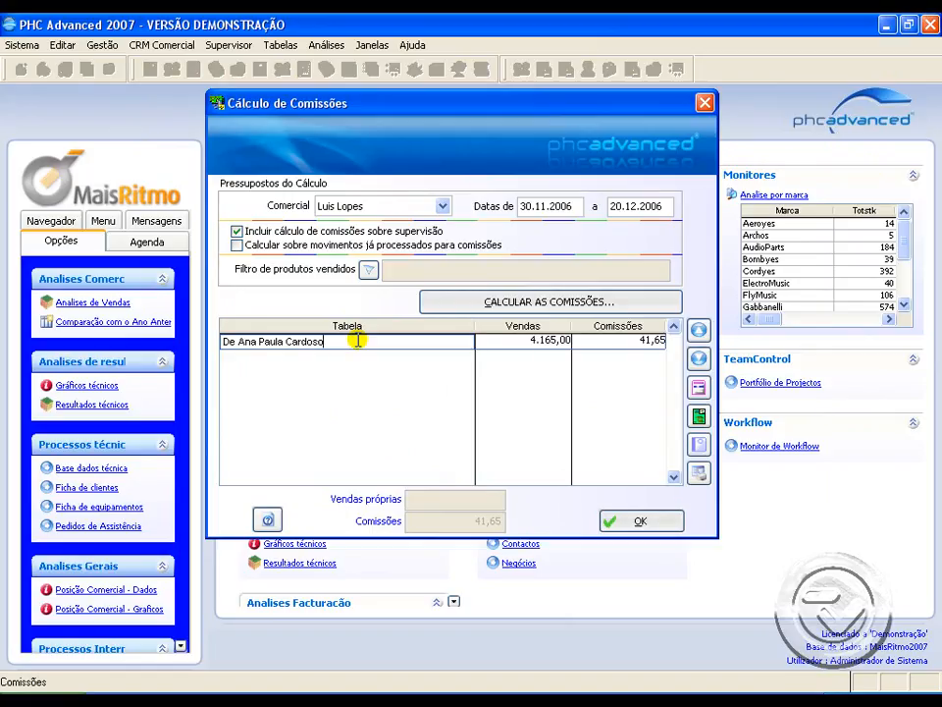
click(545, 206)
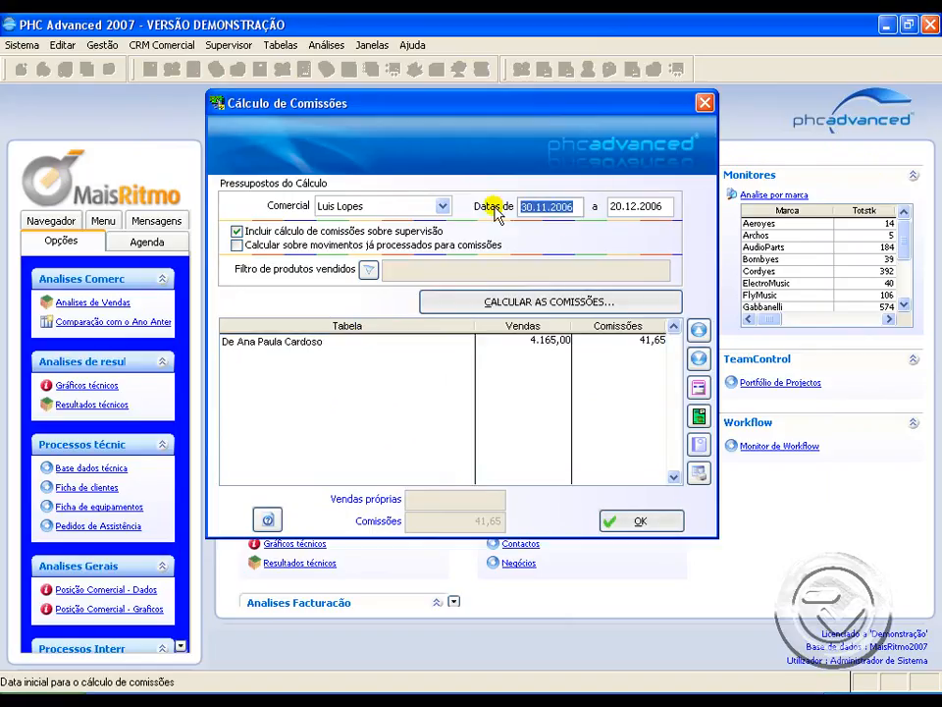
click(660, 206)
click(294, 339)
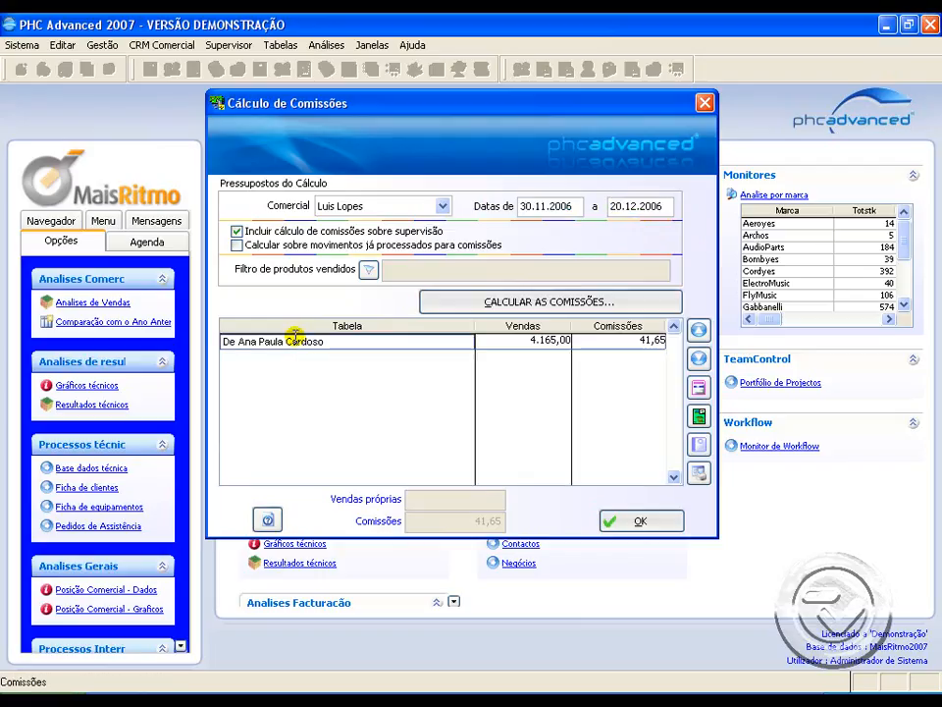
drag(522, 341, 667, 340)
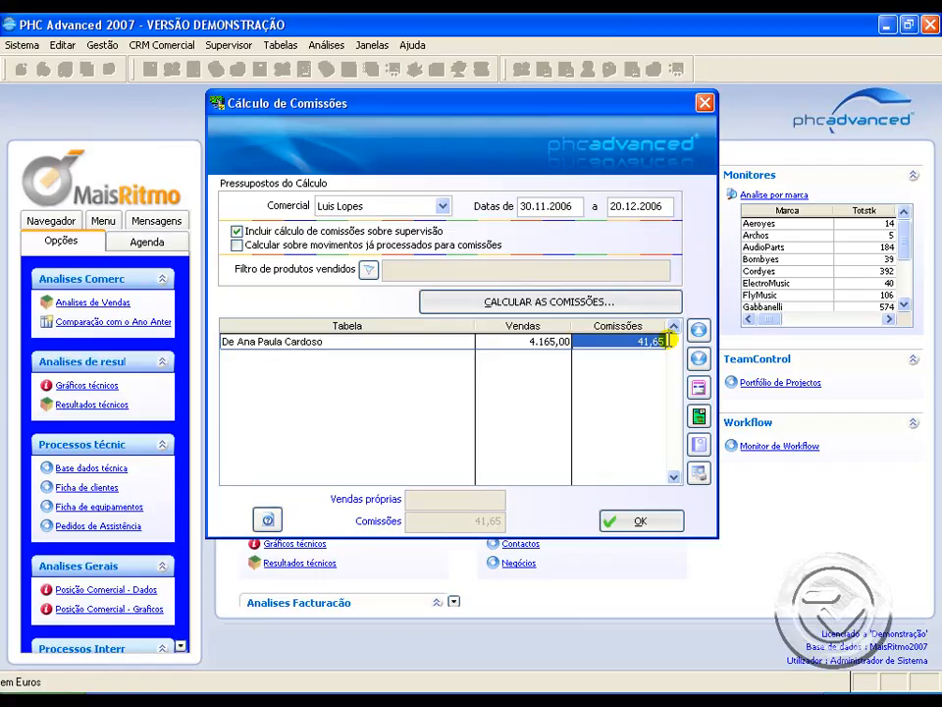
click(497, 341)
drag(497, 341, 577, 339)
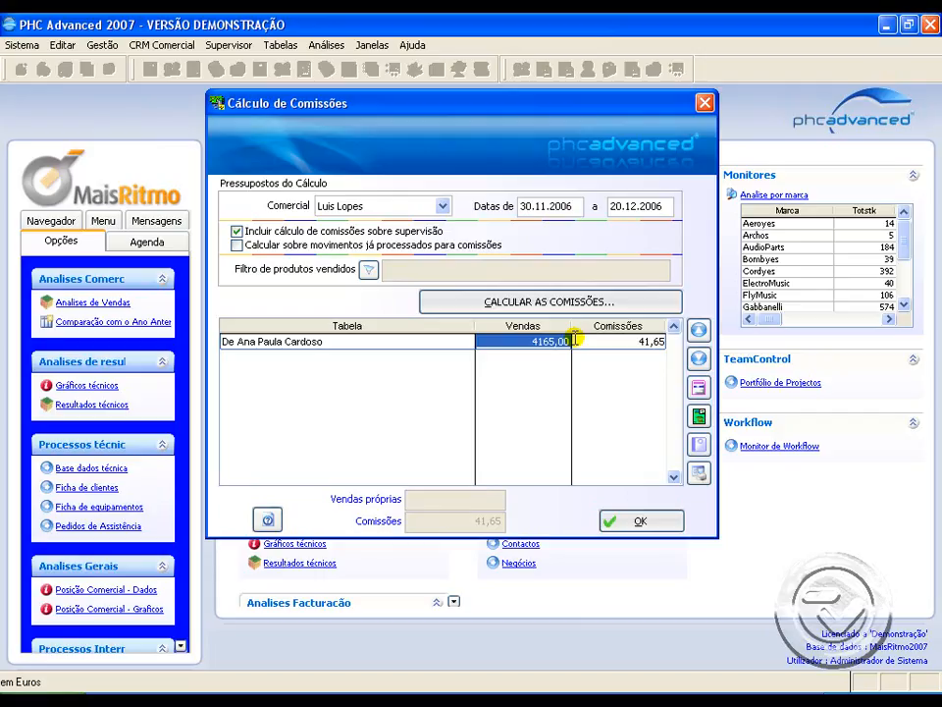
drag(601, 342, 667, 341)
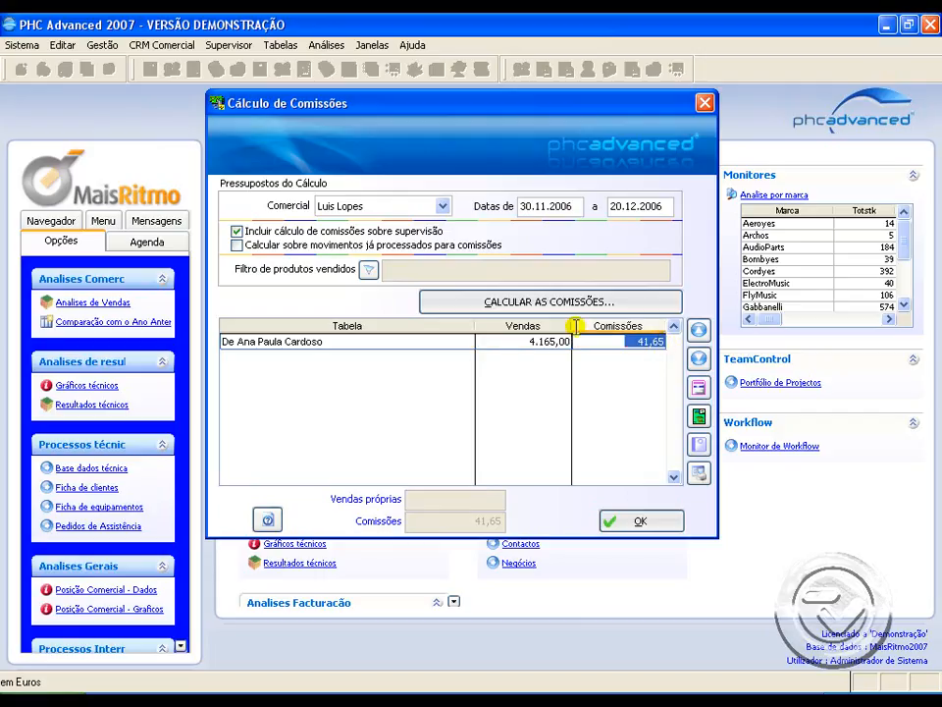
drag(504, 340, 569, 339)
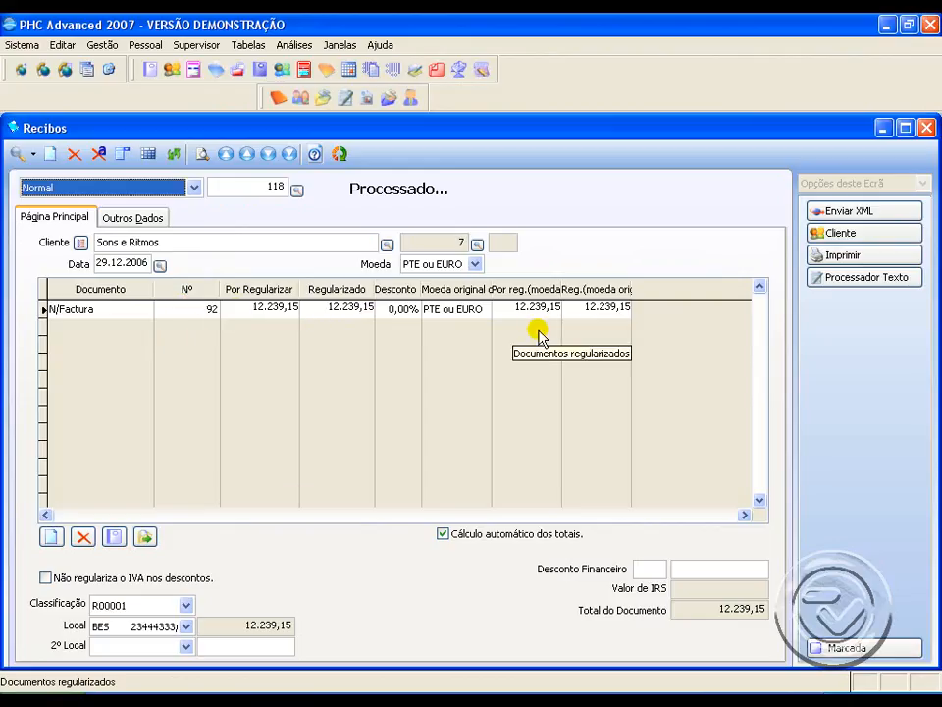
Step: Close the processed receipt and open the commission calculation from the salespeople and commissions options
click(923, 134)
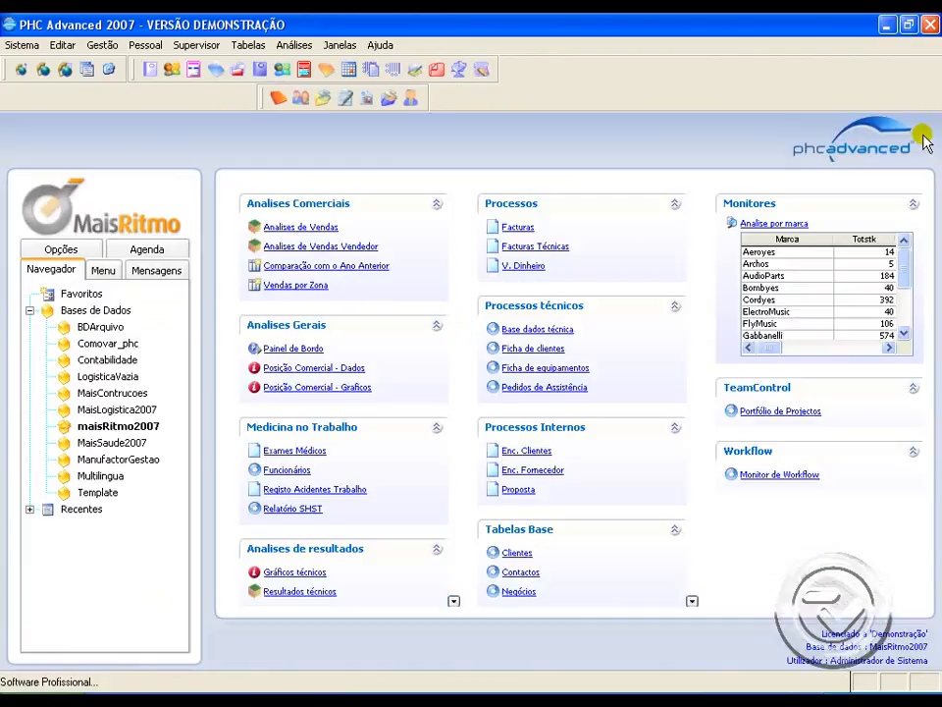
click(104, 51)
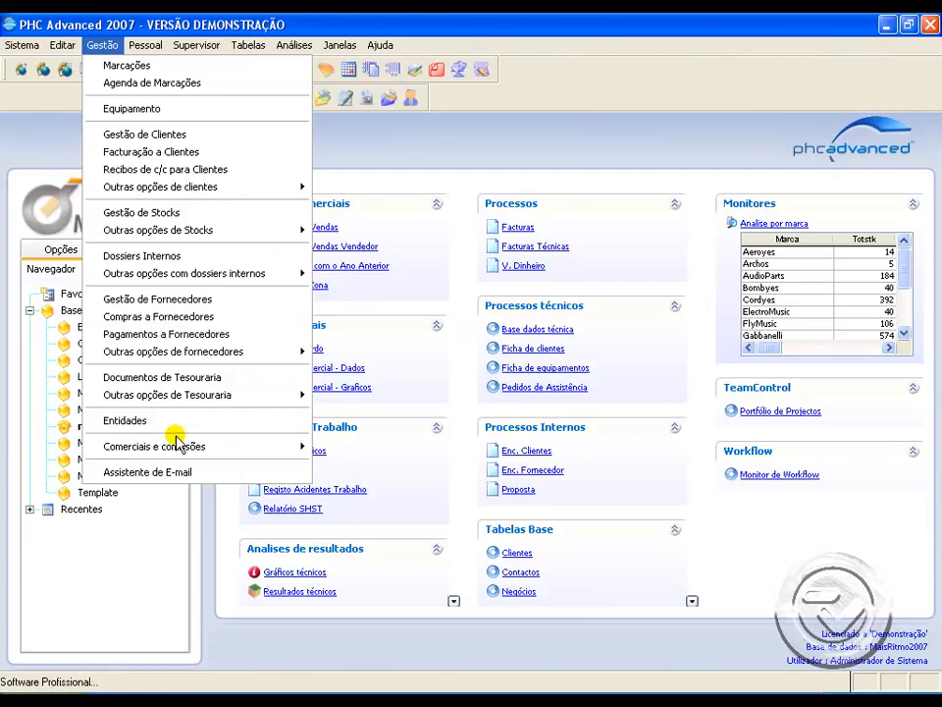
mouse_move(179, 449)
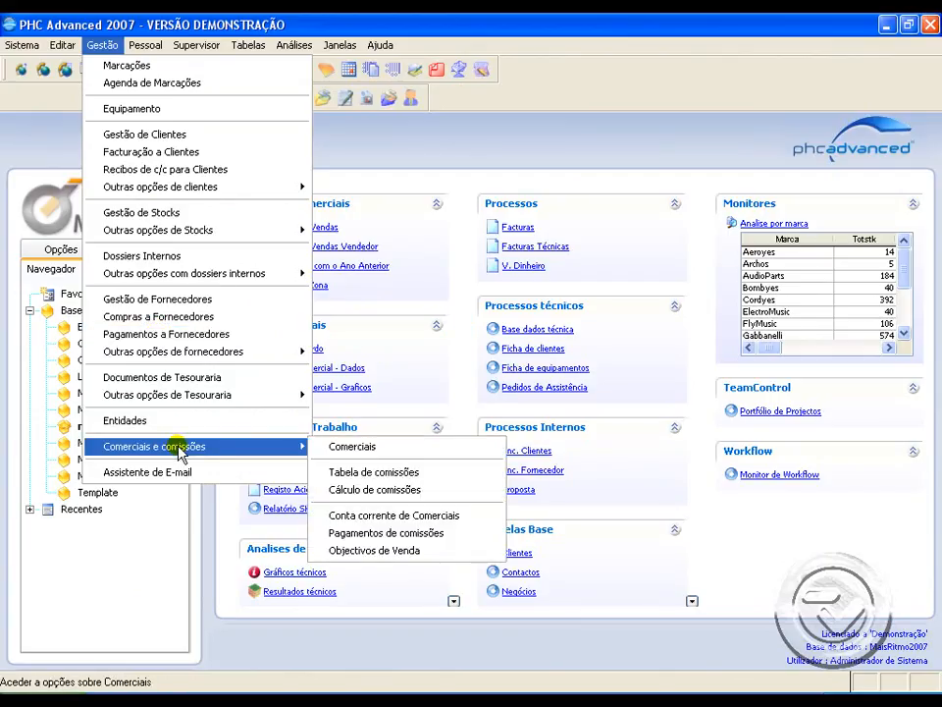
click(398, 496)
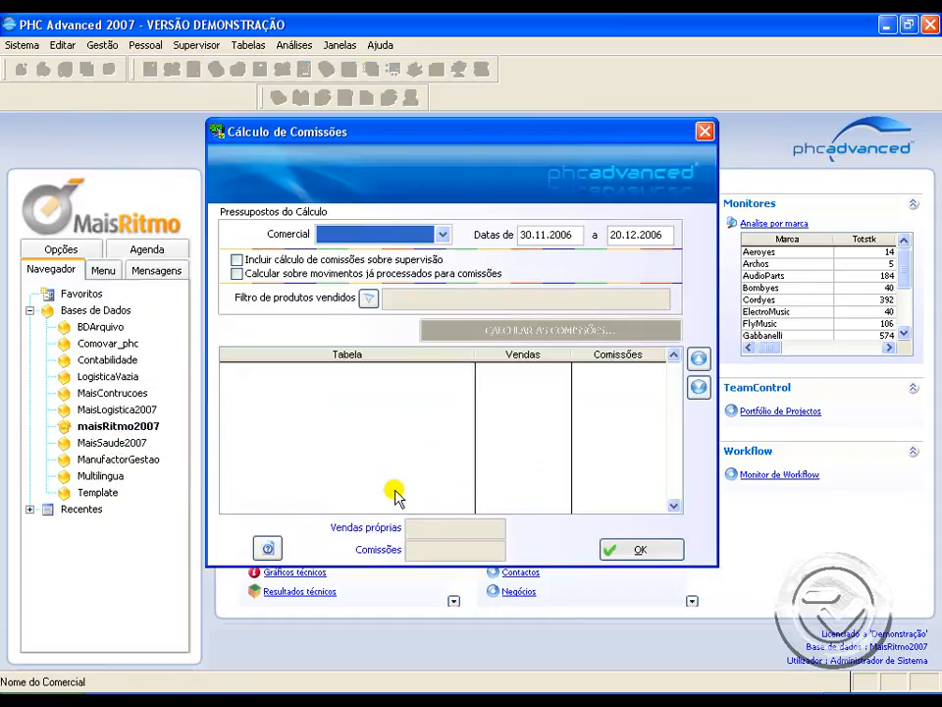
Step: Calculate the first listed salesperson's commissions with the end date set to 31.12.2006, and review the hardware line's sales and commission
click(409, 236)
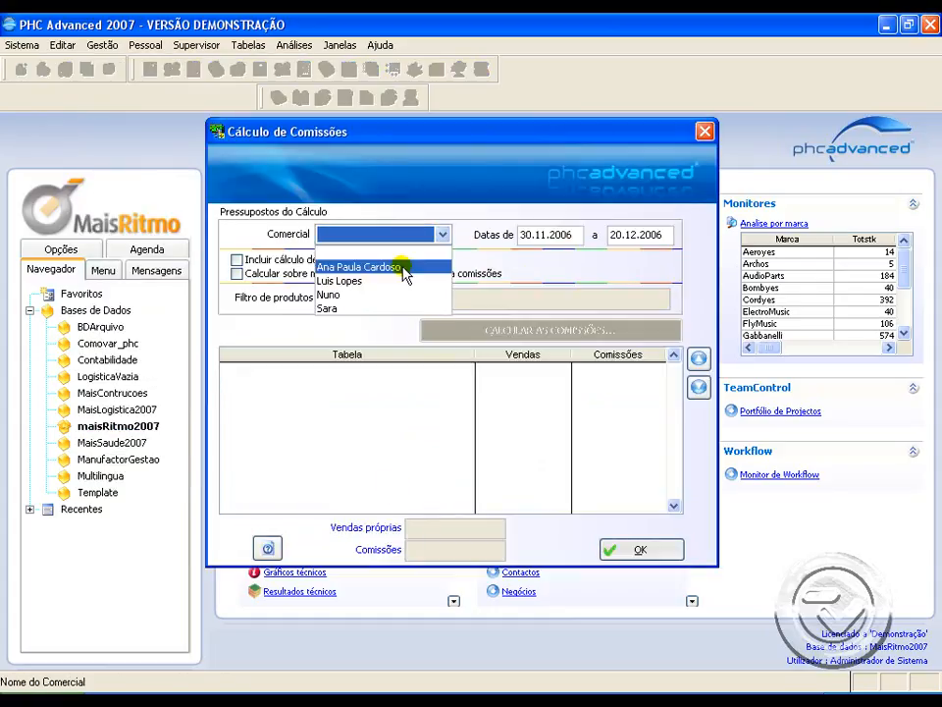
click(403, 268)
click(638, 236)
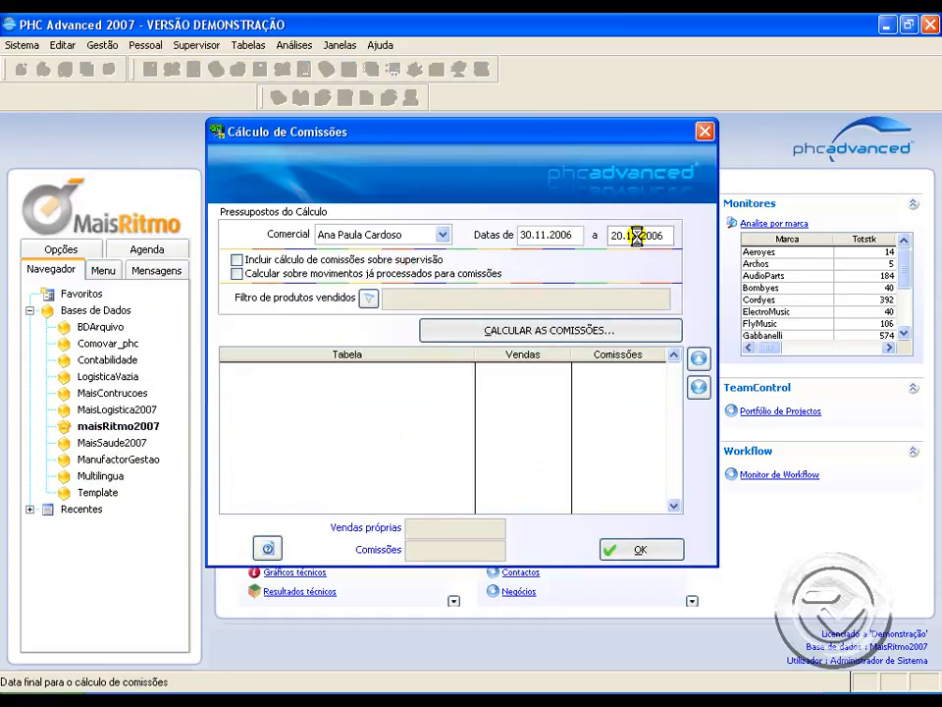
double_click(638, 235)
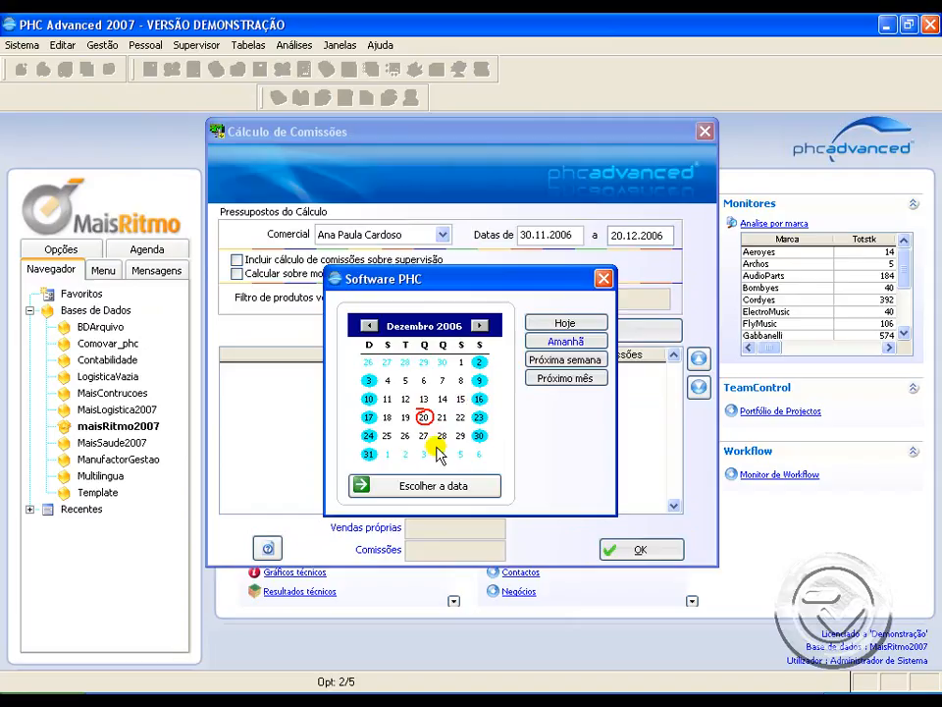
click(368, 456)
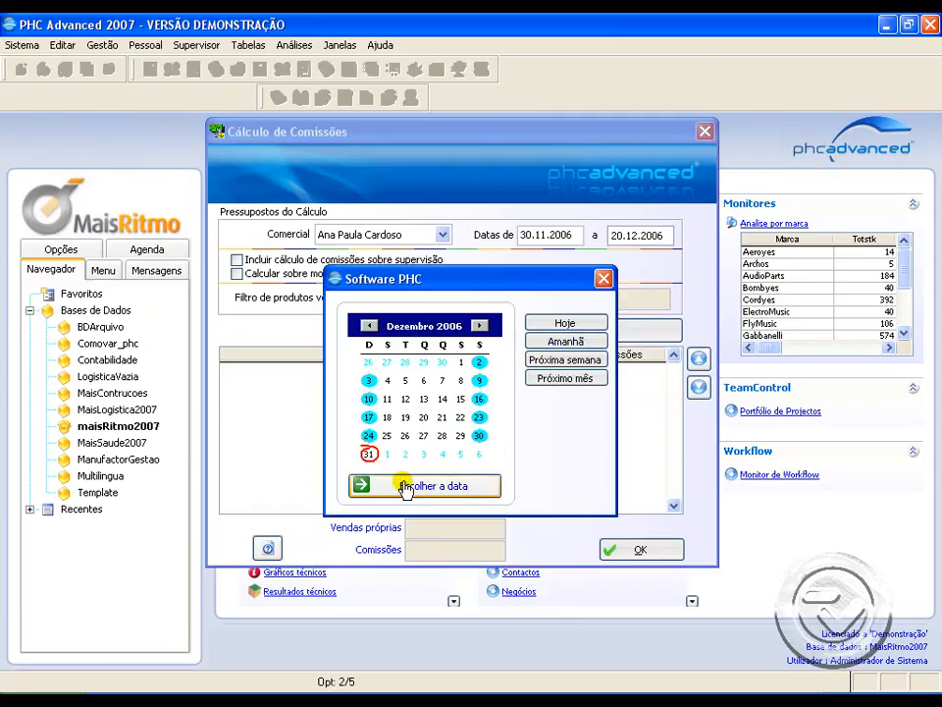
click(402, 485)
click(548, 333)
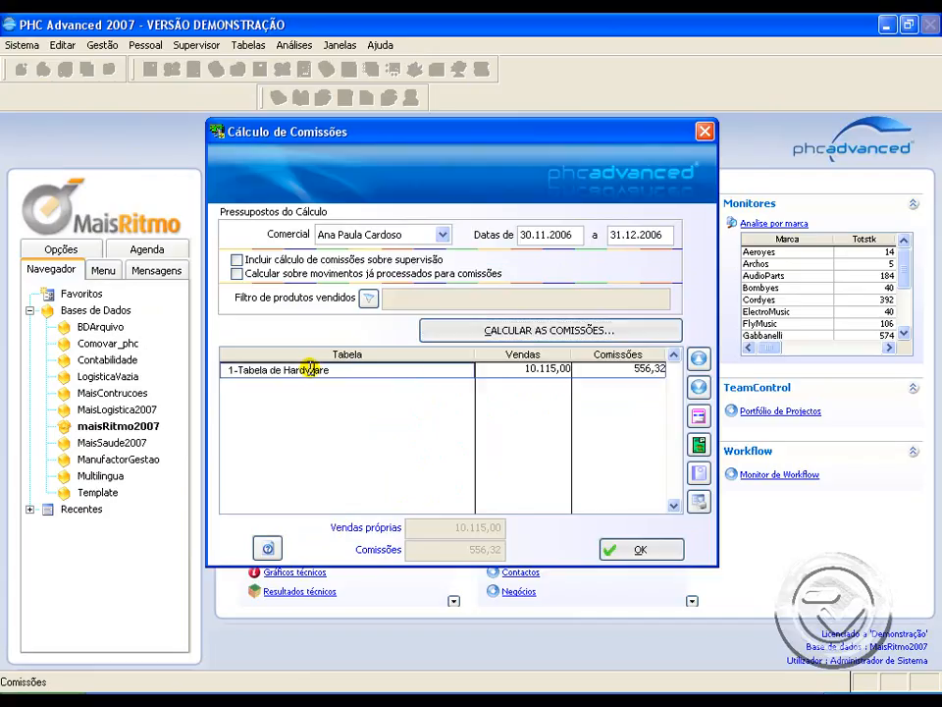
click(503, 371)
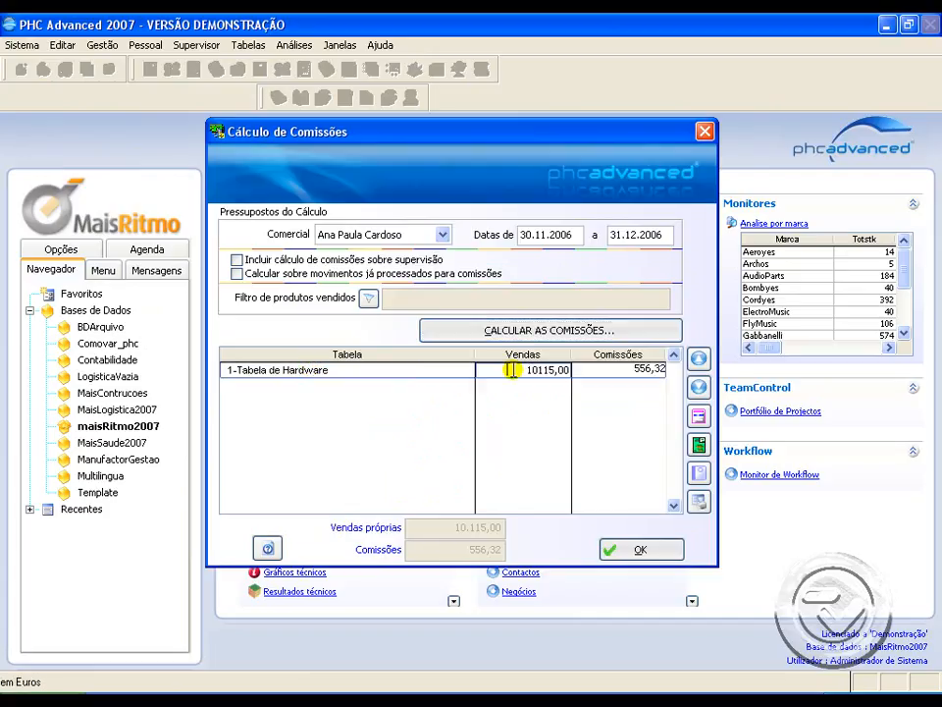
click(622, 371)
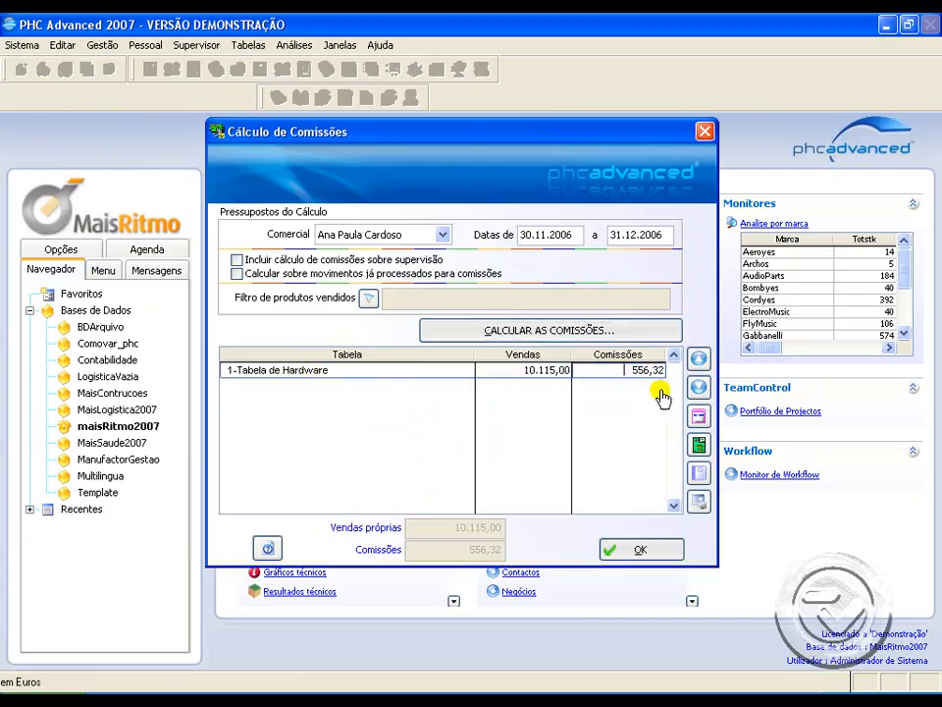
Step: Process the calculated commissions with classification P00002 and BES as the treasury location, recalculate as a check, and close the calculation
click(698, 476)
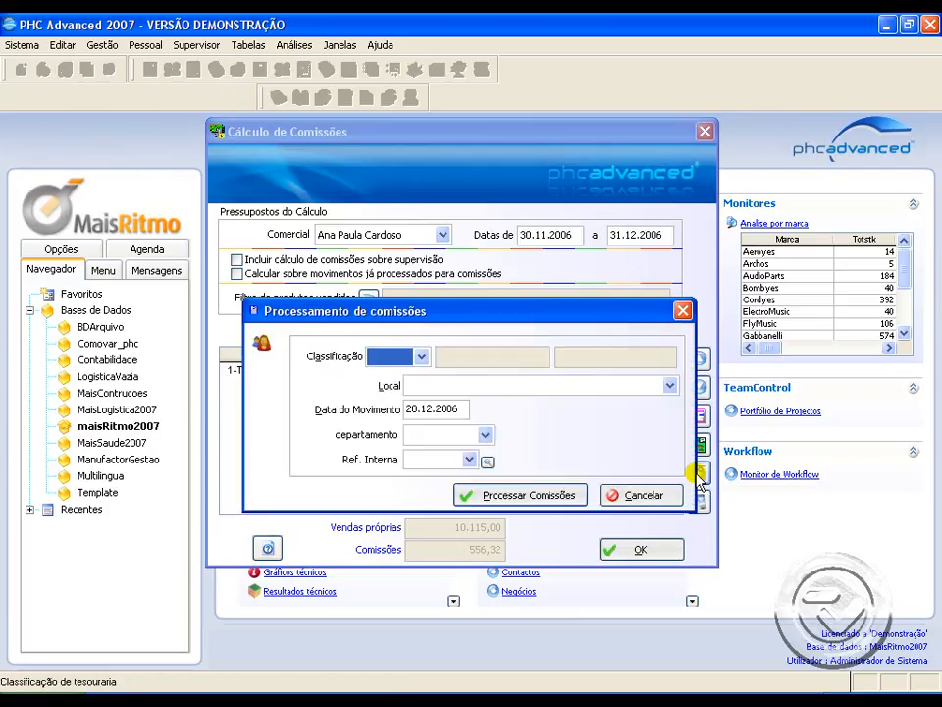
click(421, 357)
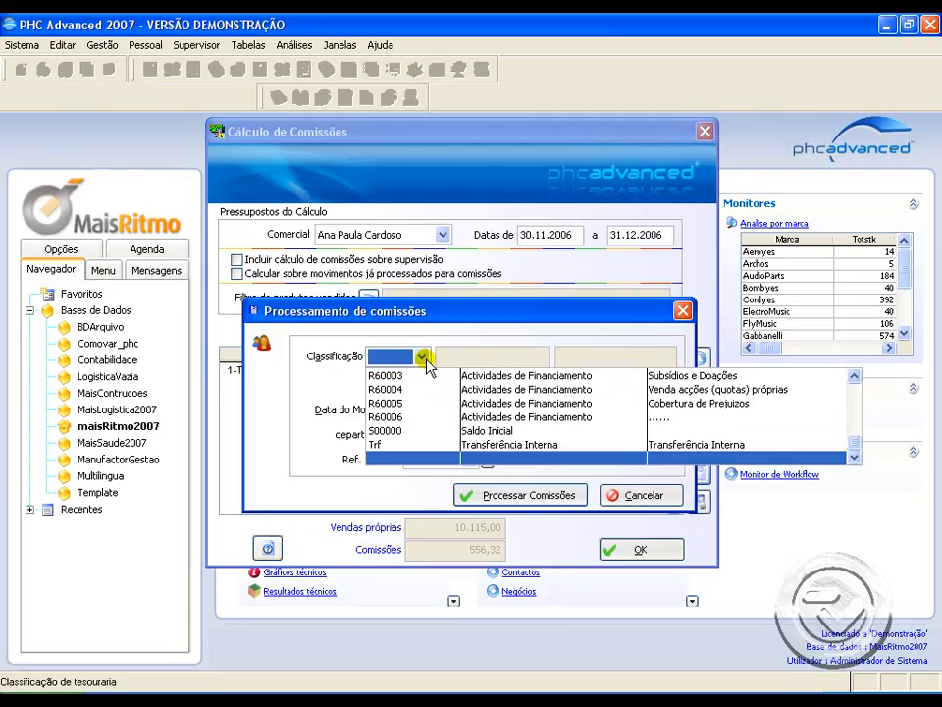
key(Home)
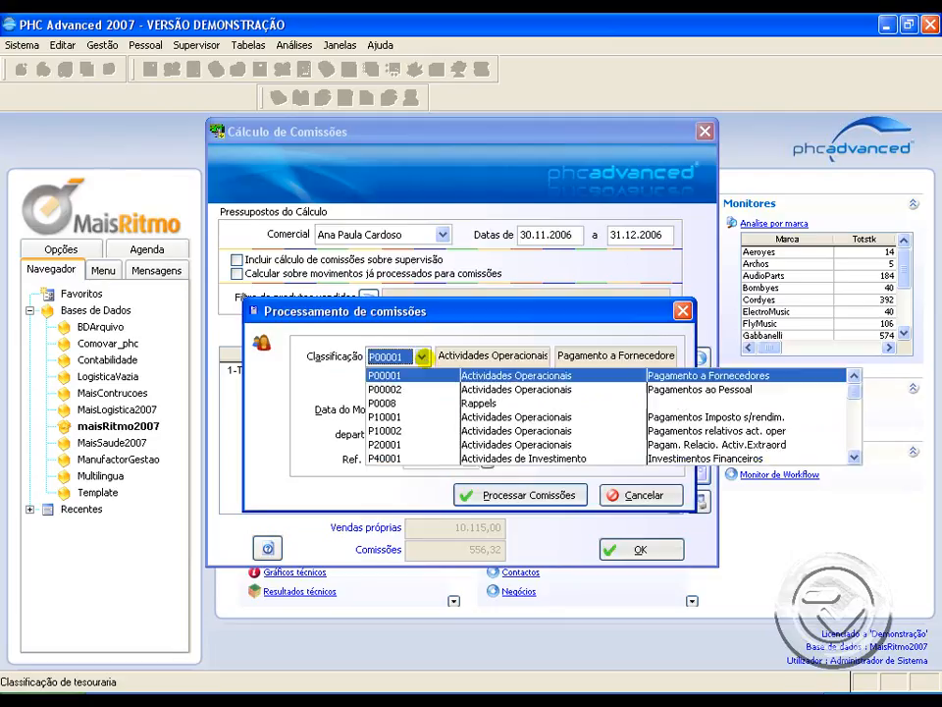
click(682, 391)
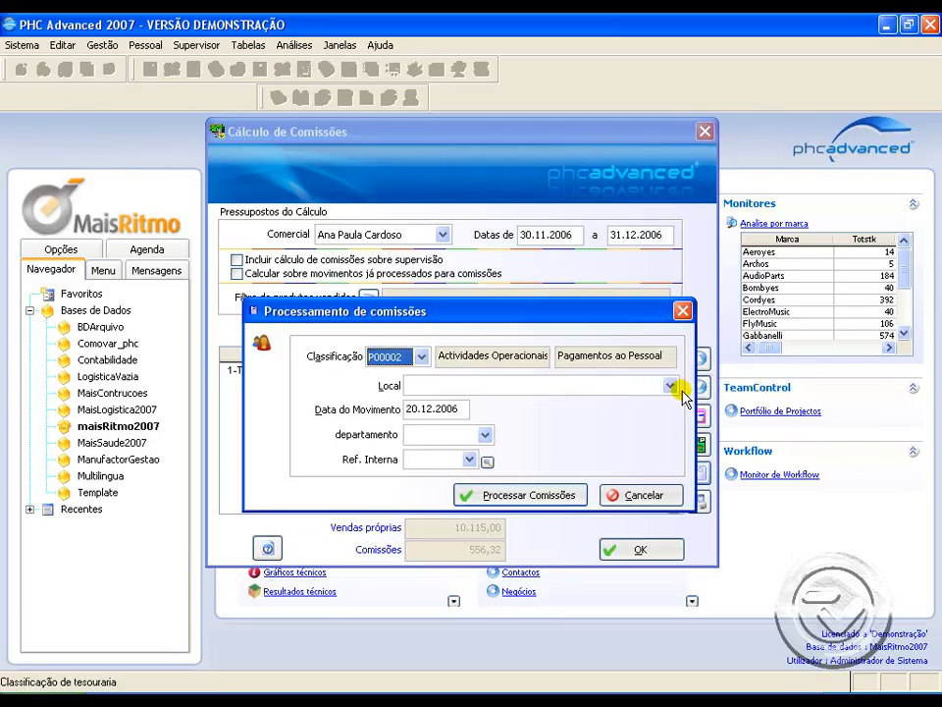
click(585, 385)
click(577, 418)
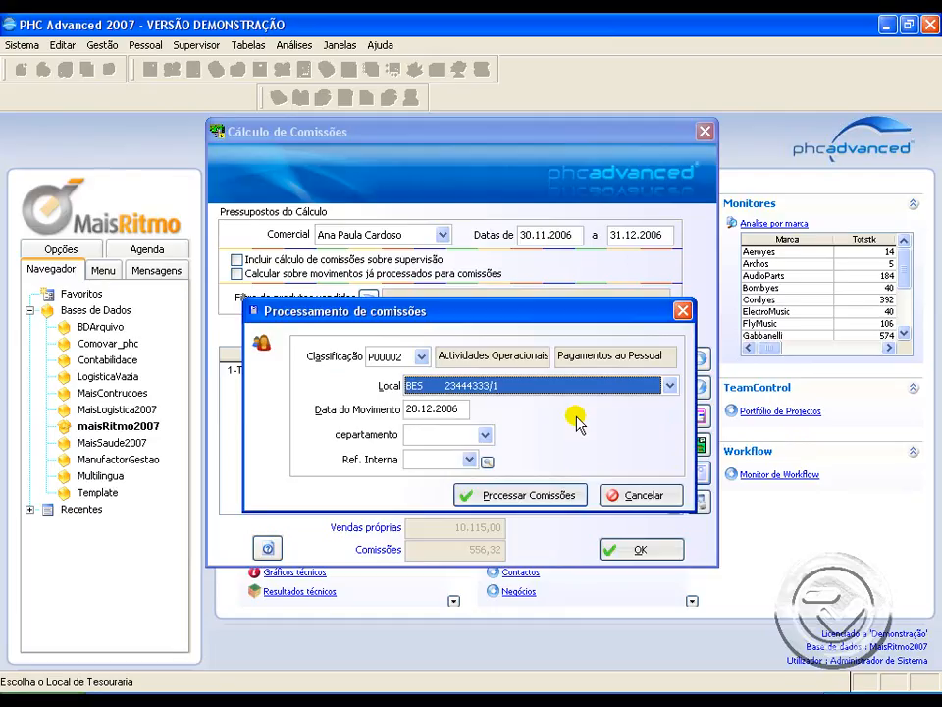
click(527, 498)
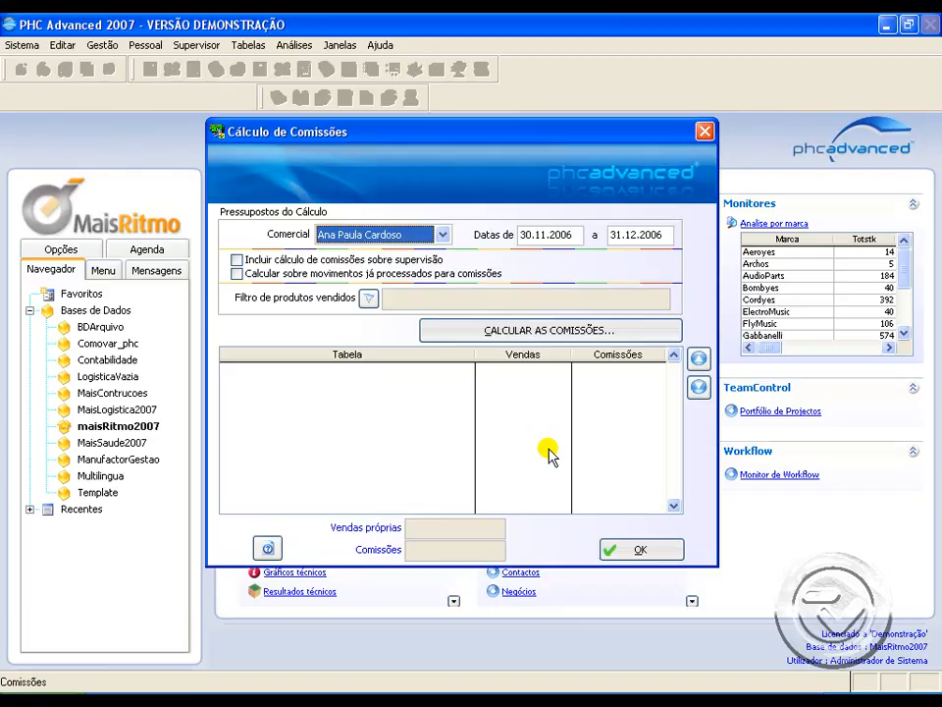
click(547, 330)
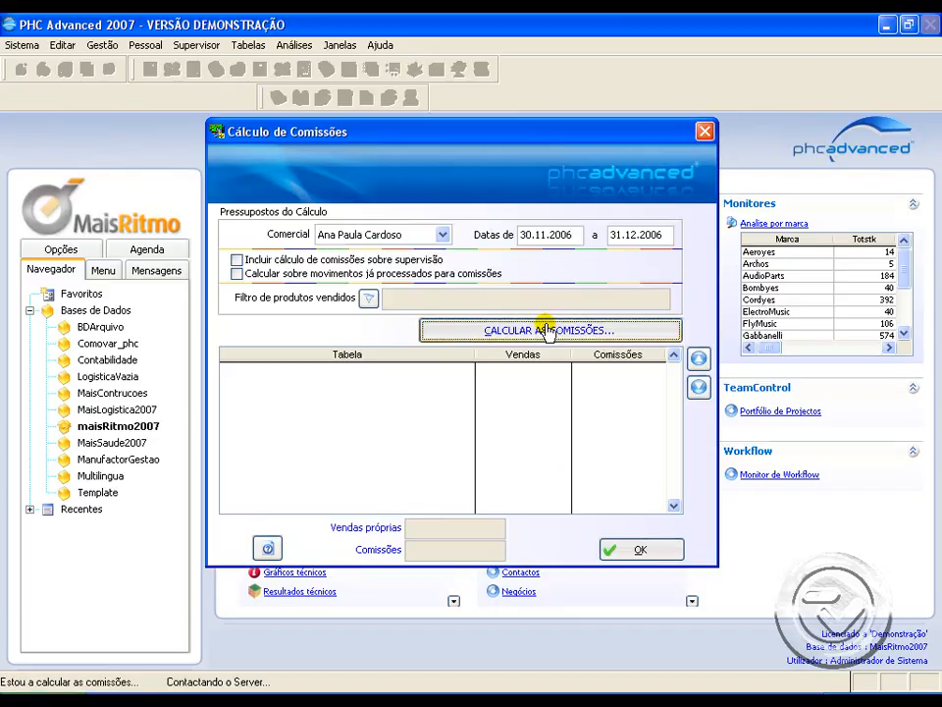
click(647, 551)
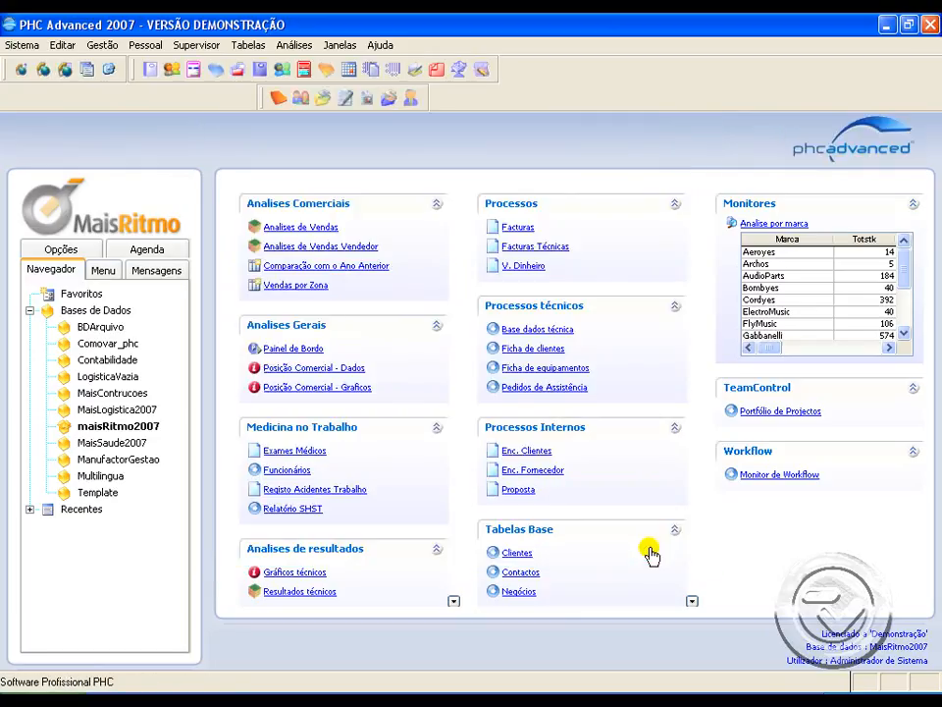
Step: Open the first salesperson's current account and examine the commission movement's description, unpaid value and date range
click(114, 45)
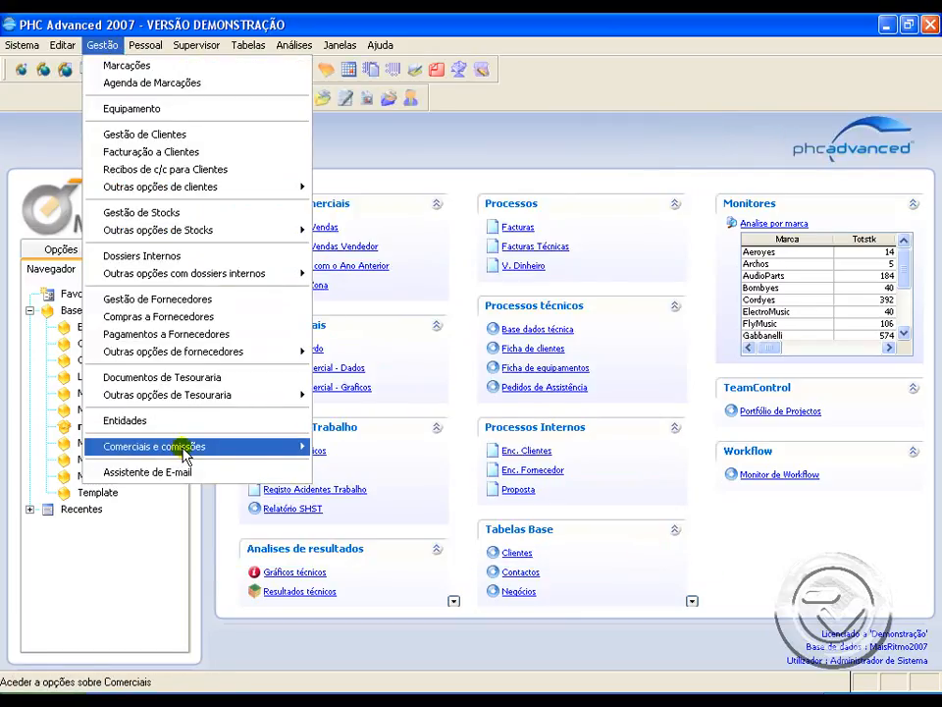
mouse_move(182, 446)
click(378, 452)
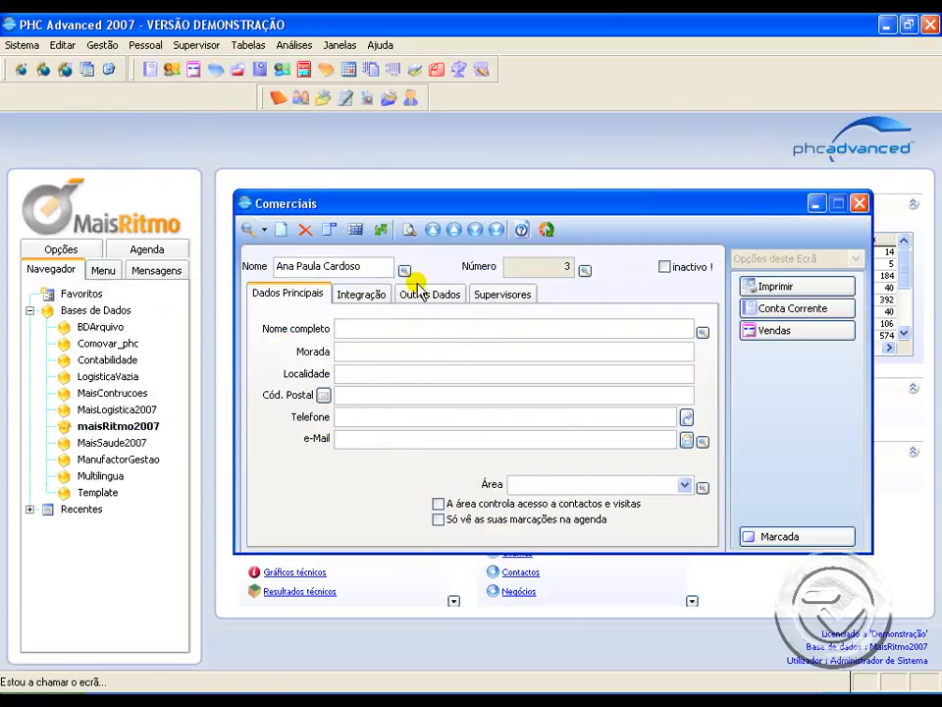
click(797, 310)
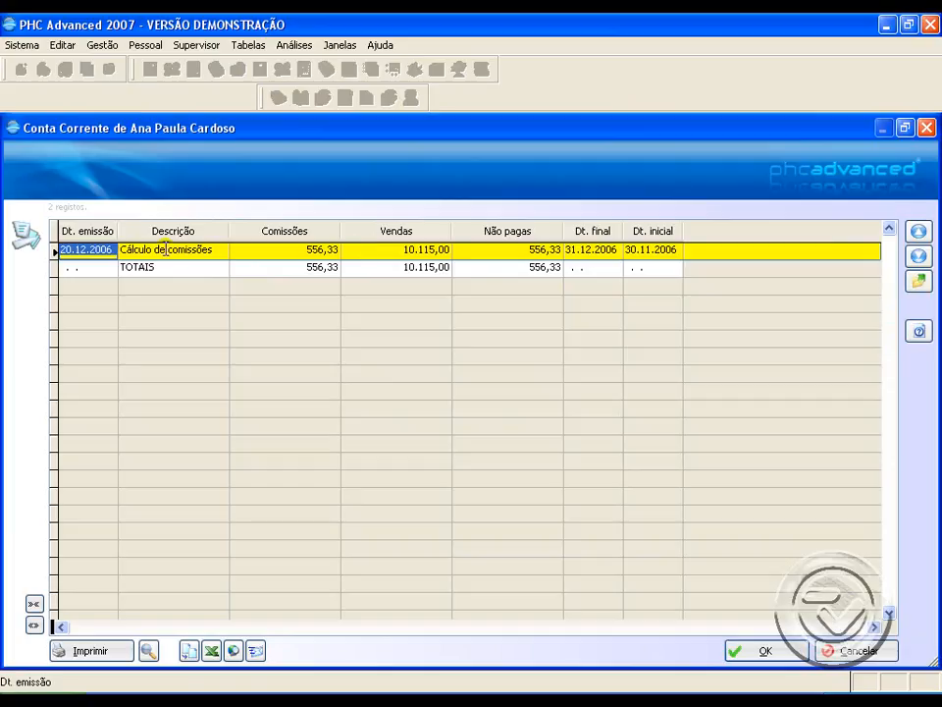
click(165, 249)
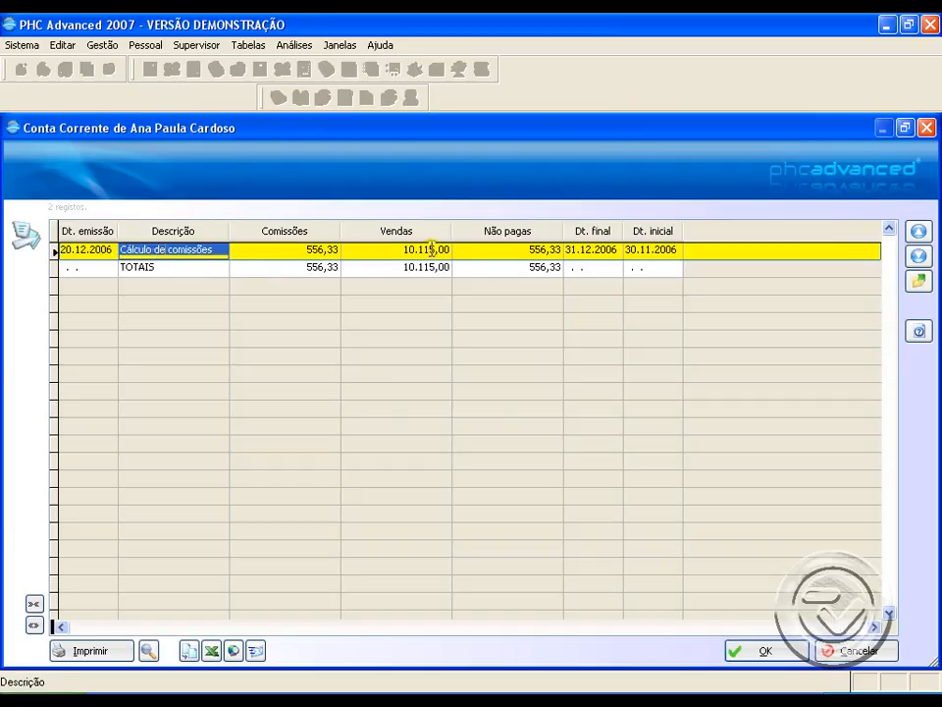
click(587, 253)
click(657, 252)
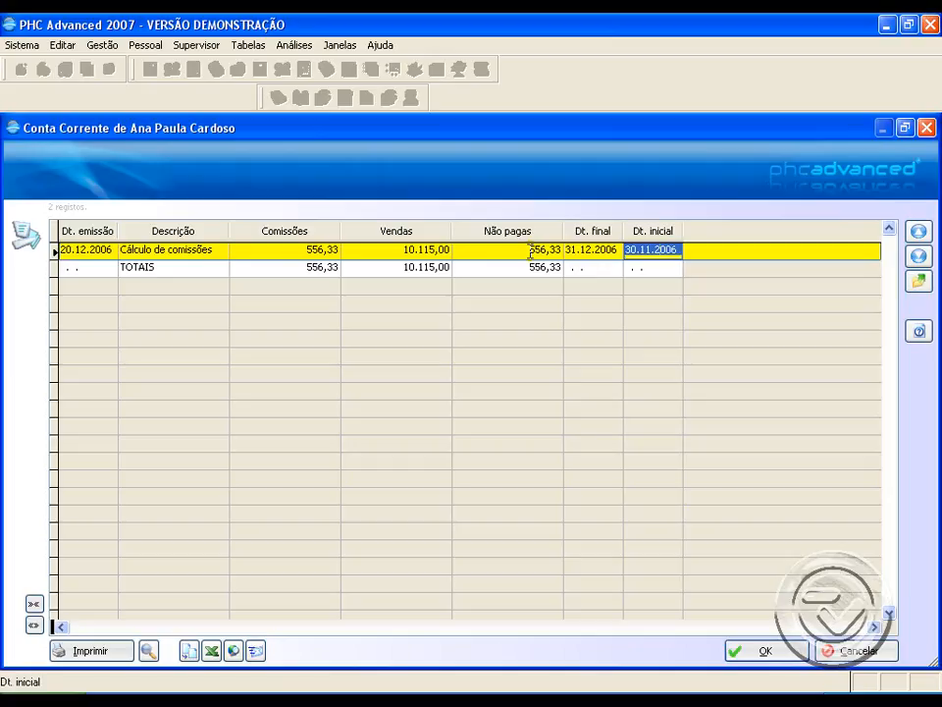
click(206, 250)
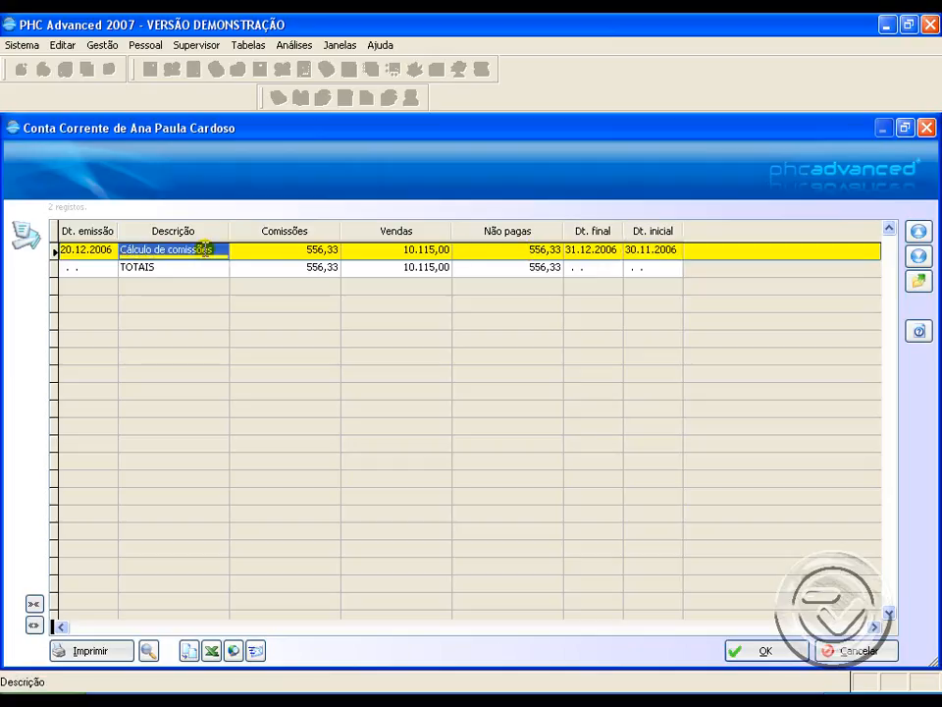
Step: Open the commission calculation movement from the current account and review its additional information and main data
double_click(205, 249)
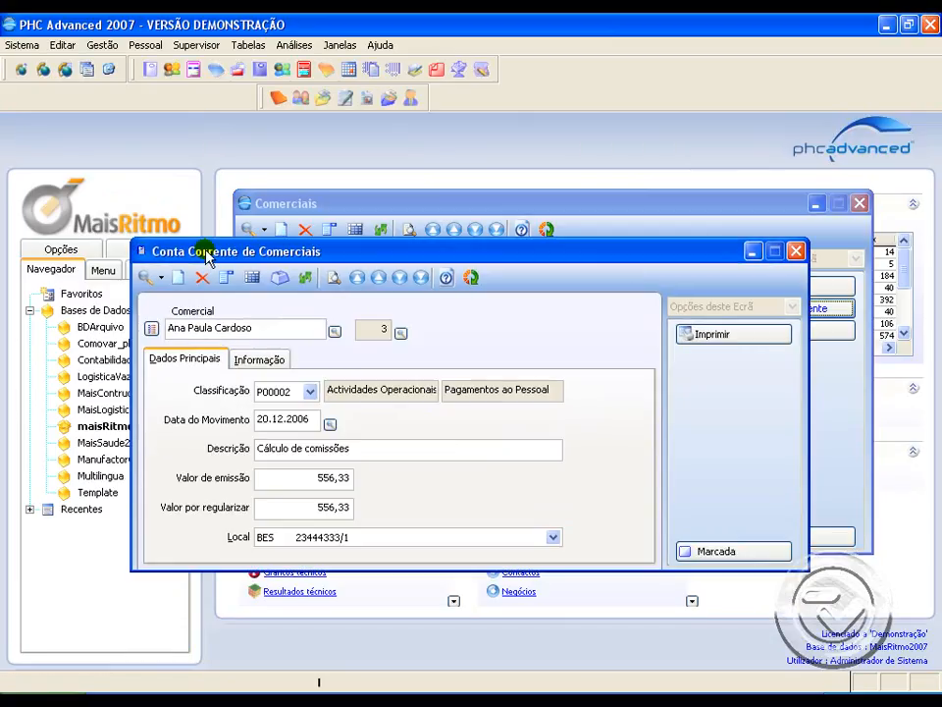
drag(240, 253, 335, 220)
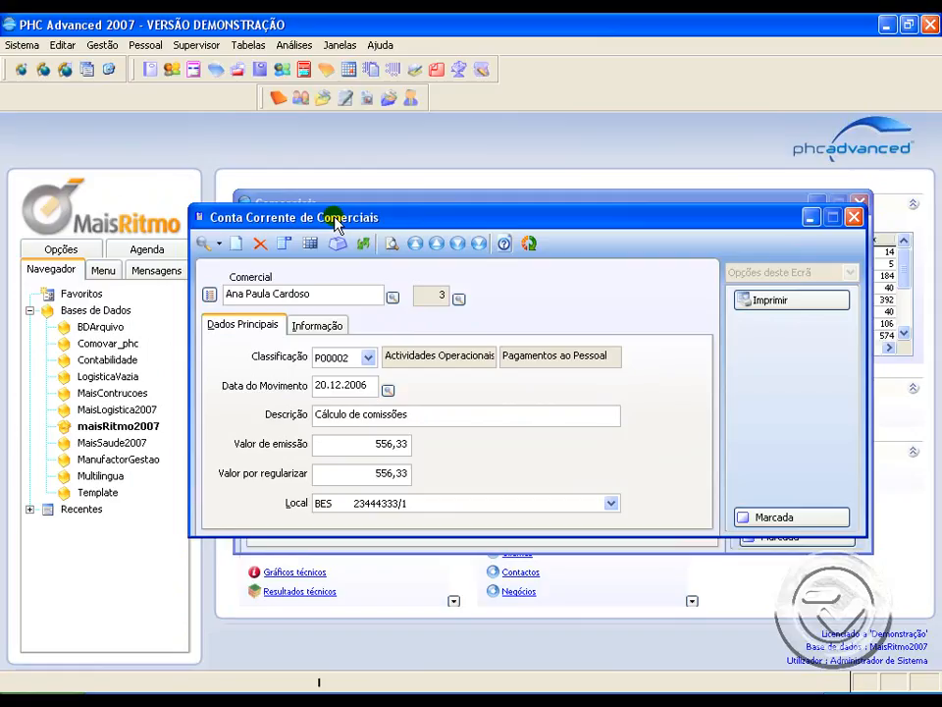
click(330, 327)
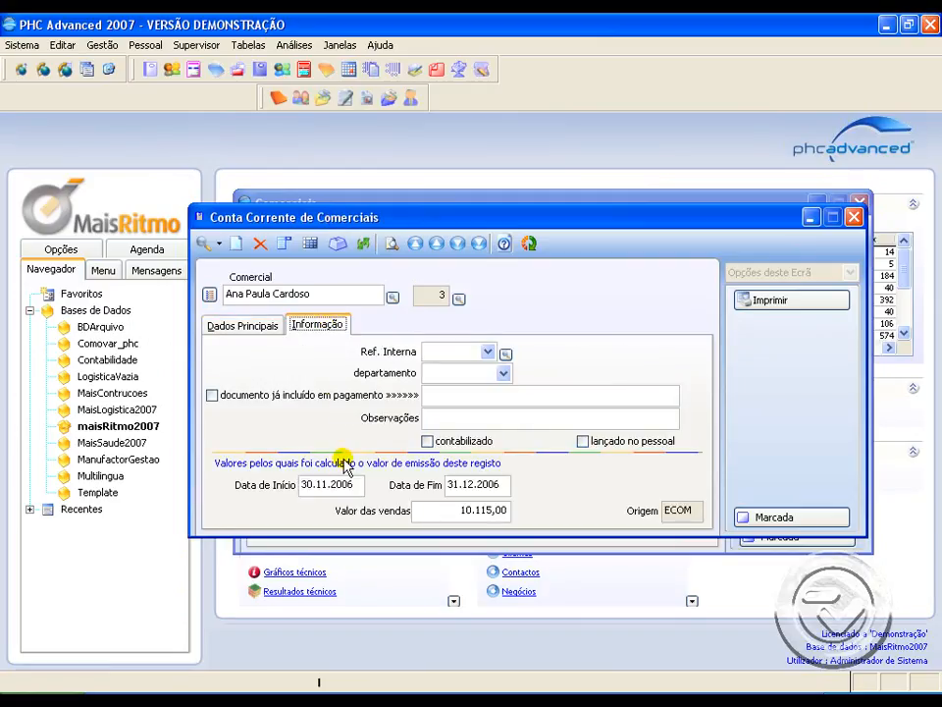
click(265, 324)
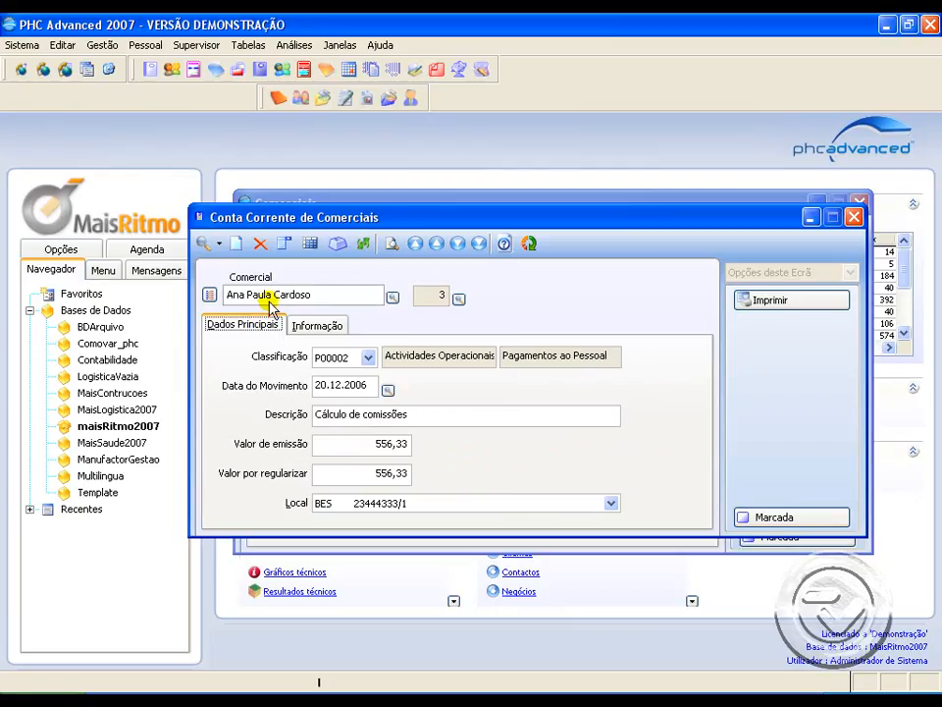
Step: Look at the option for posting sales commissions to the personnel module, and close the current account and salesperson records
click(288, 245)
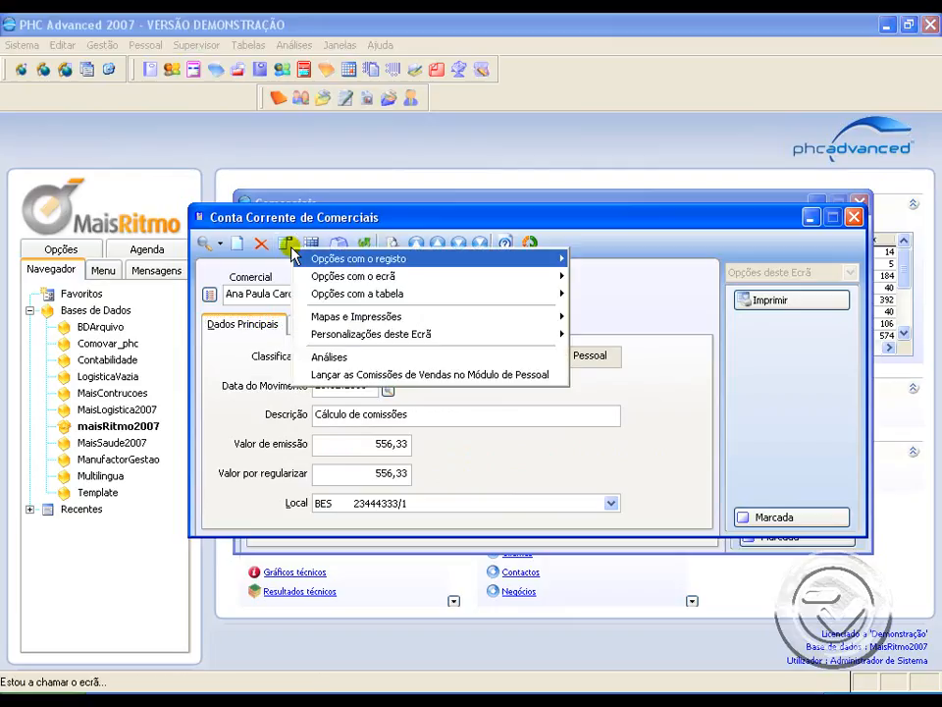
click(320, 376)
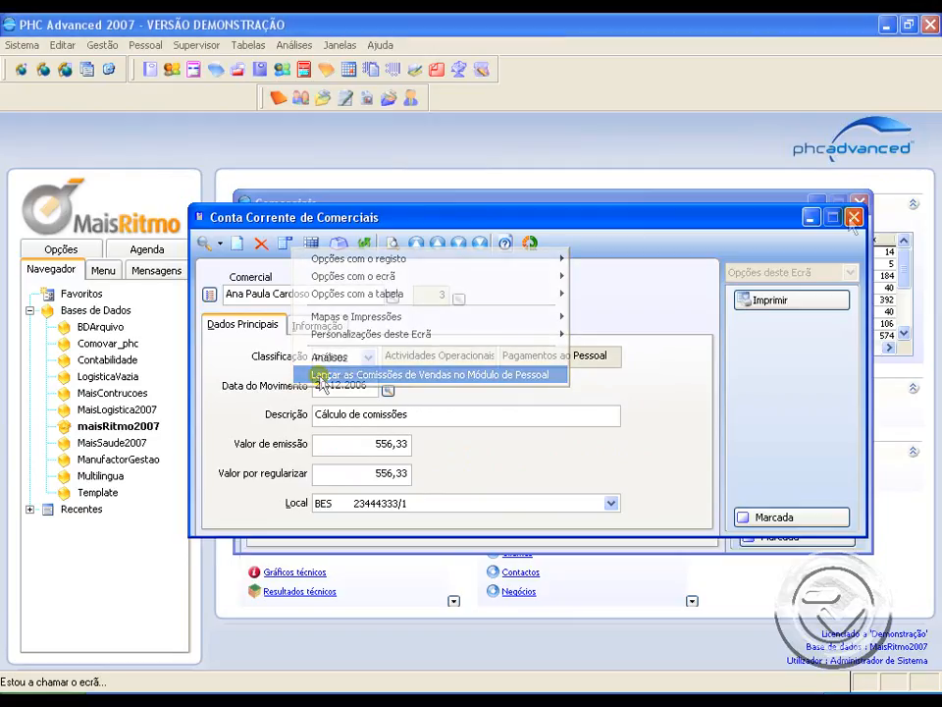
click(853, 218)
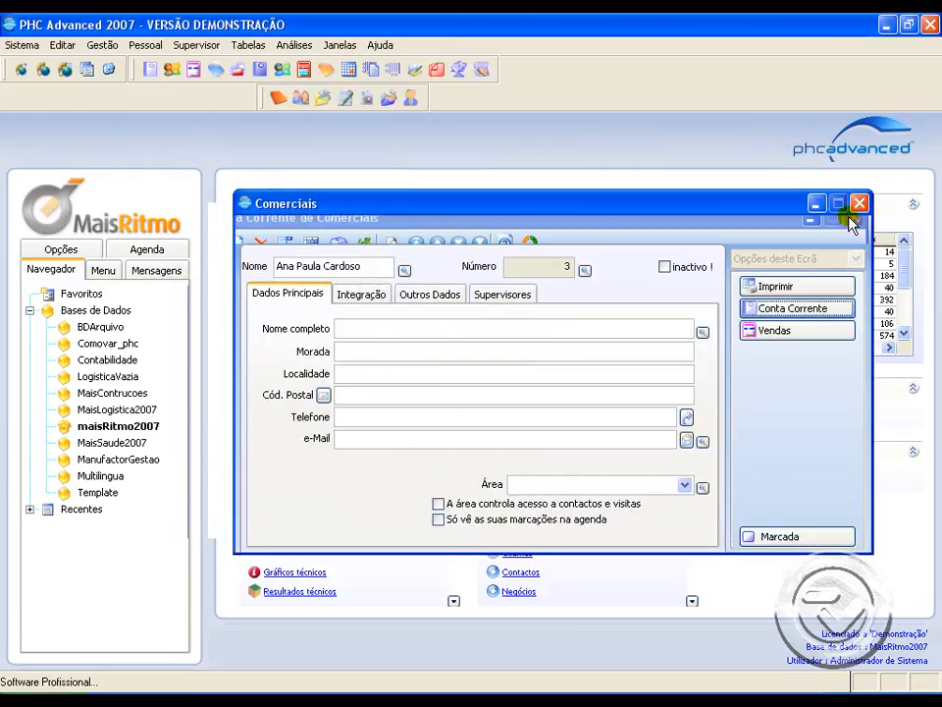
click(858, 203)
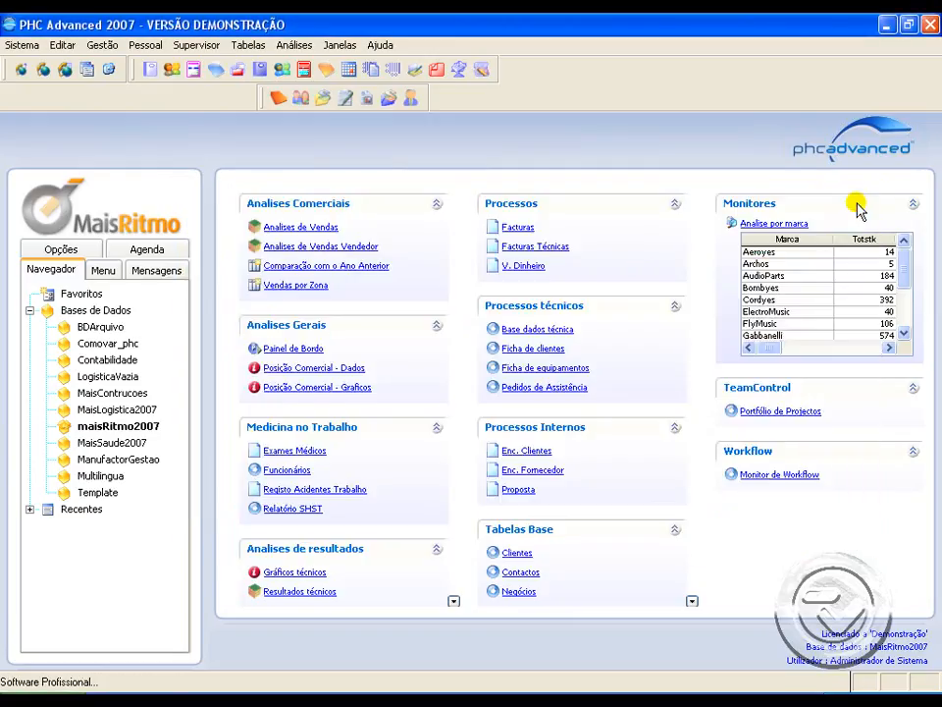
Step: Open the commission payments and start a new payment for the salesperson whose commissions were just processed
click(114, 49)
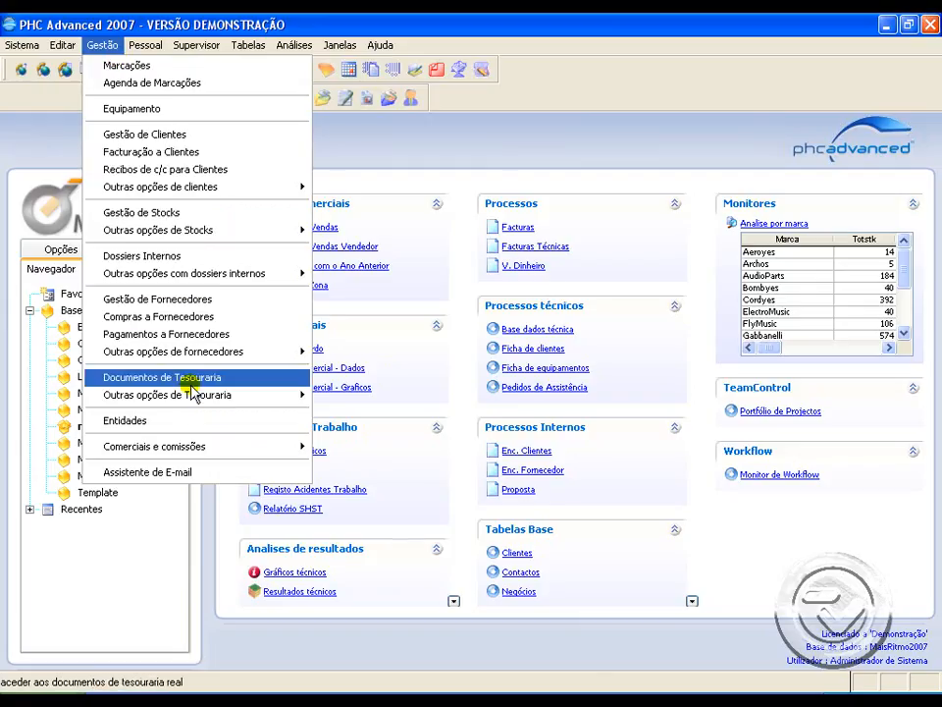
mouse_move(198, 453)
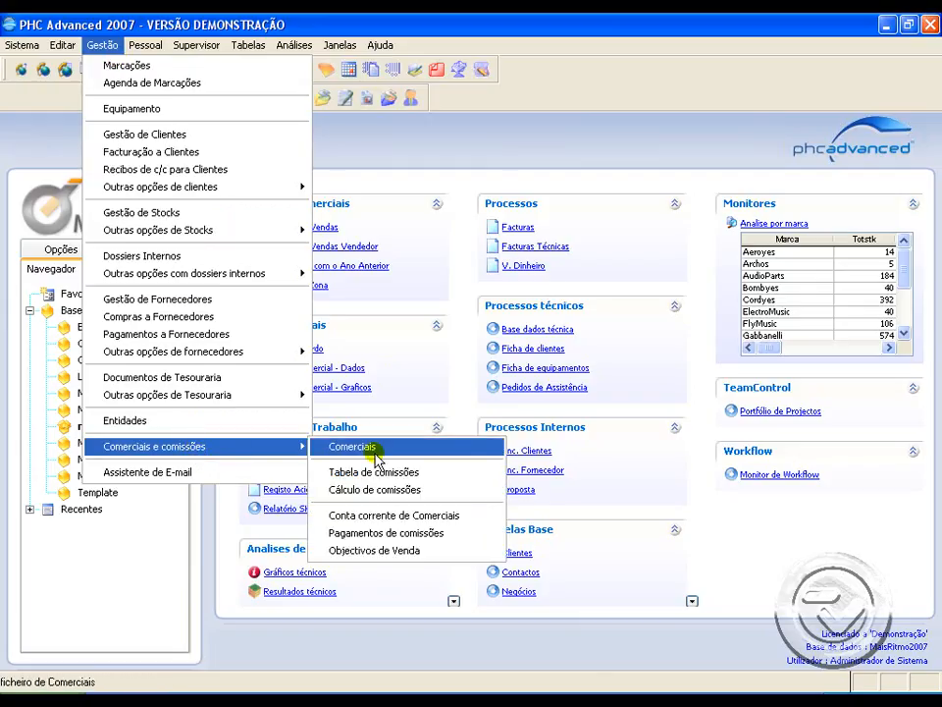
click(381, 537)
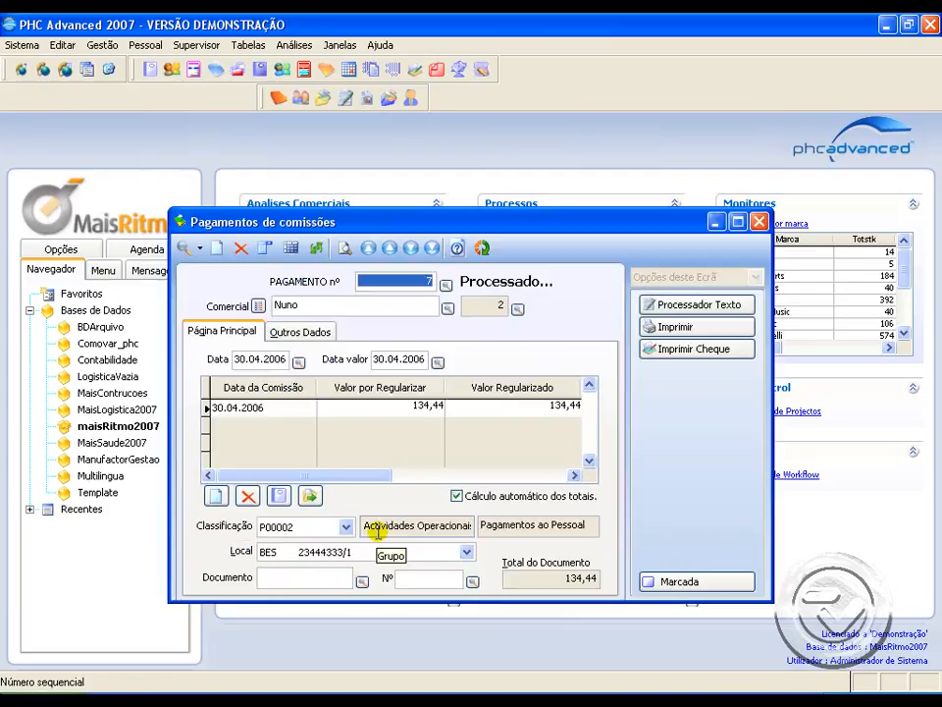
click(216, 248)
click(310, 305)
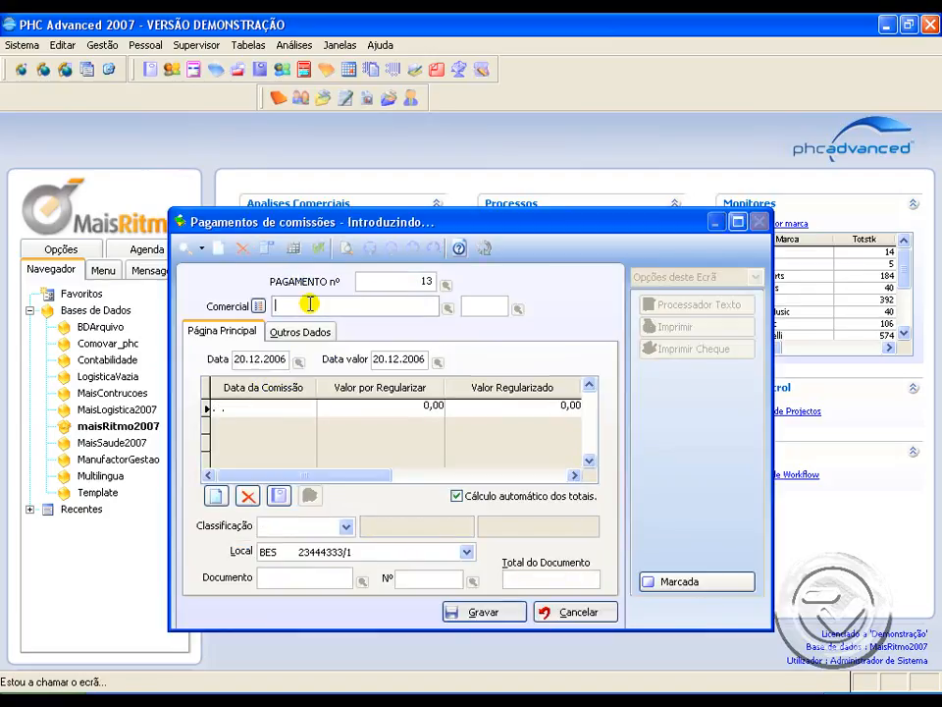
text(Ana Paula Cardoso)
key(Tab)
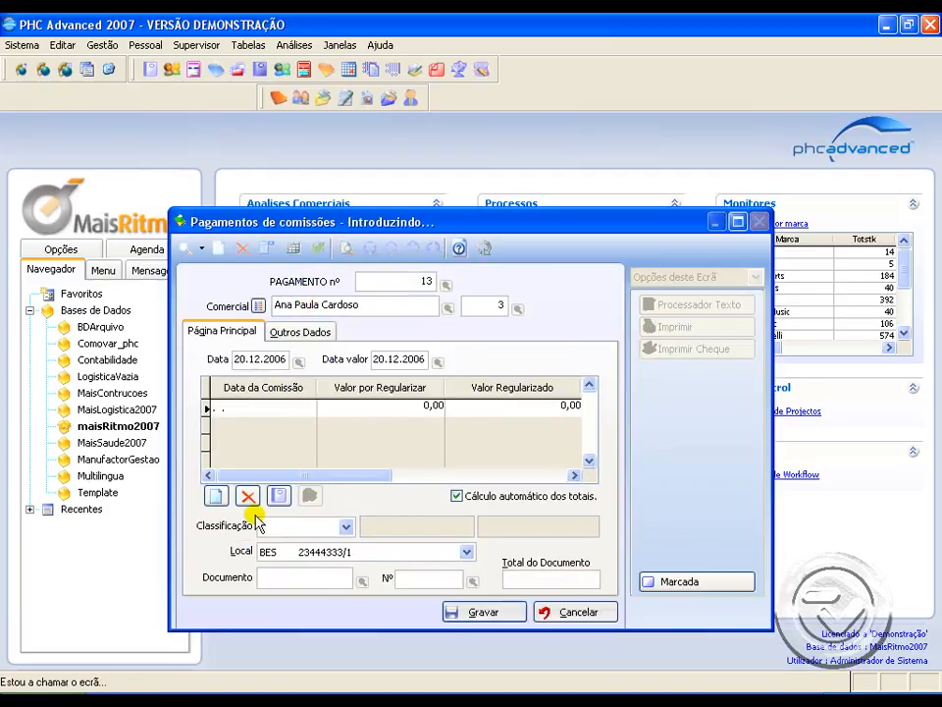
Step: Add the outstanding commission calculation movement to the payment, and save the payment with immediate processing
click(280, 497)
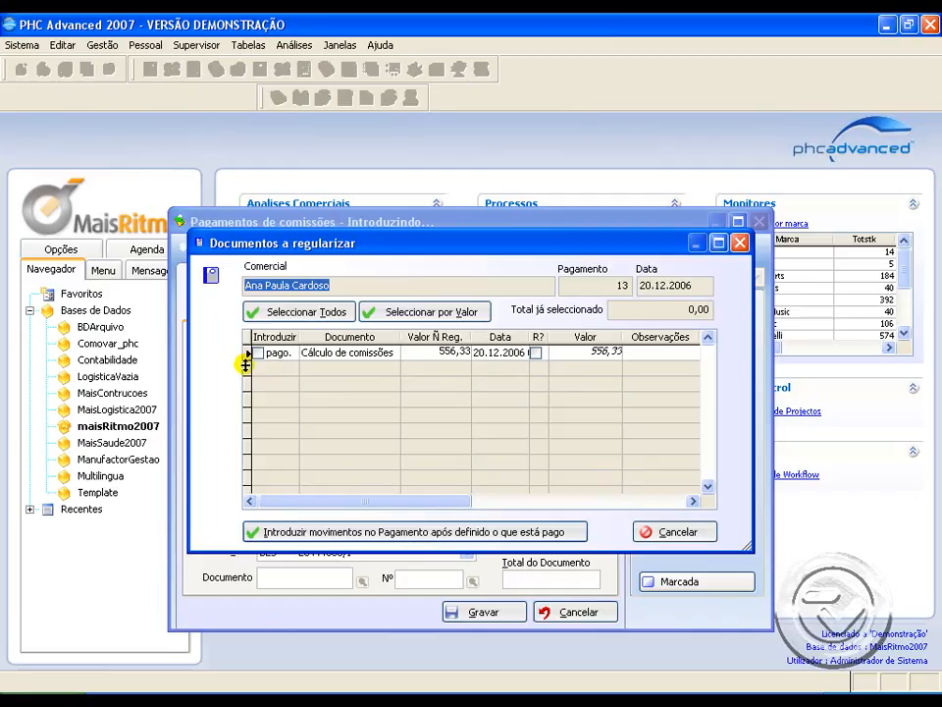
click(258, 354)
click(343, 531)
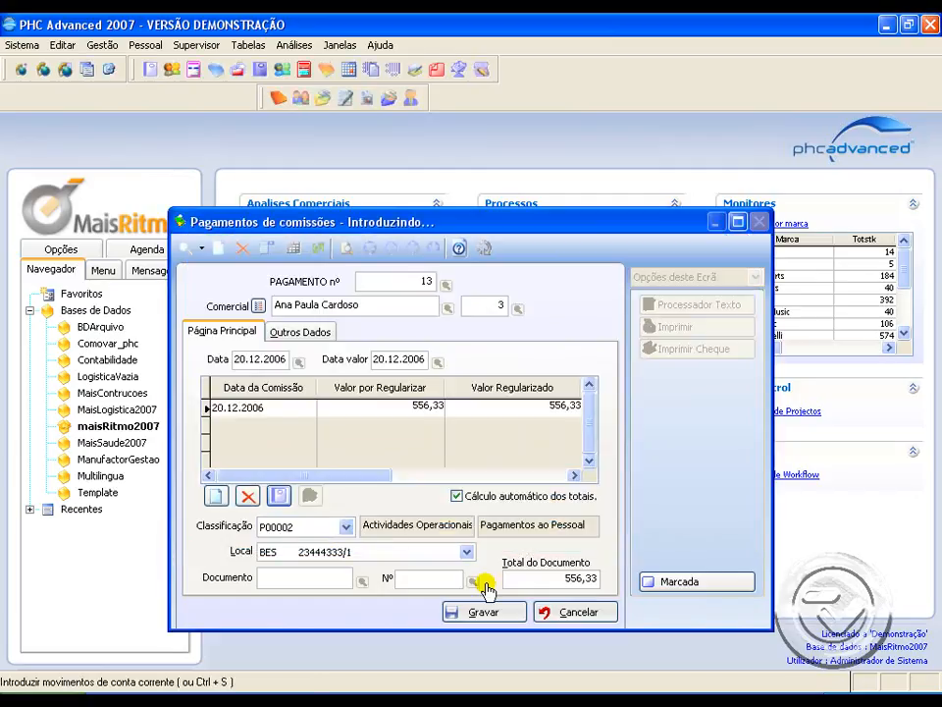
click(483, 615)
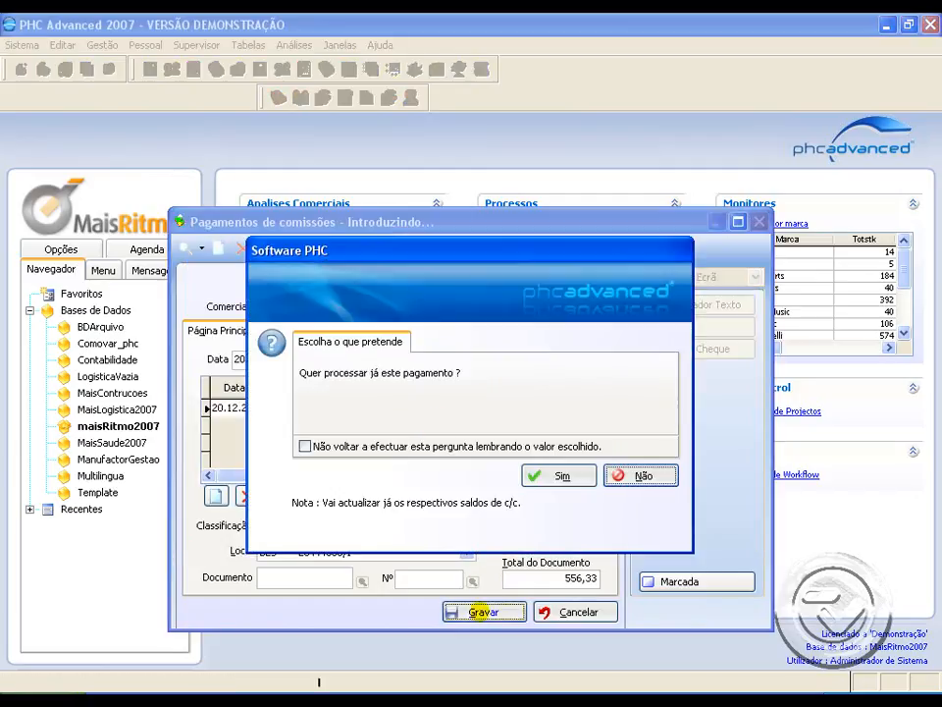
click(563, 477)
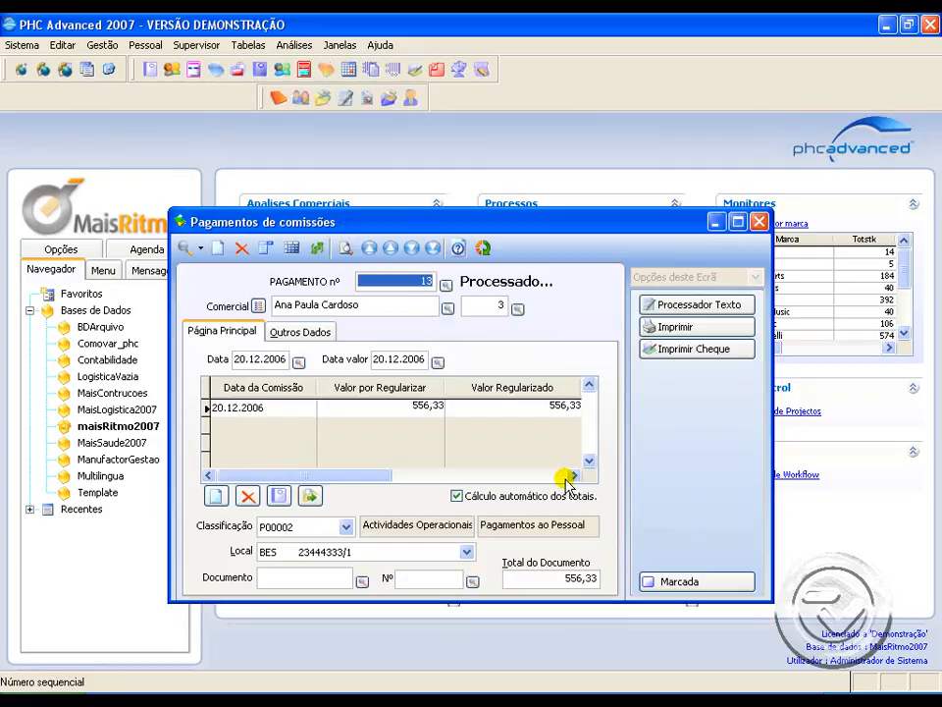
Step: Open the salesperson's current account from the payment and check the unpaid column on the commission and totals lines
double_click(336, 305)
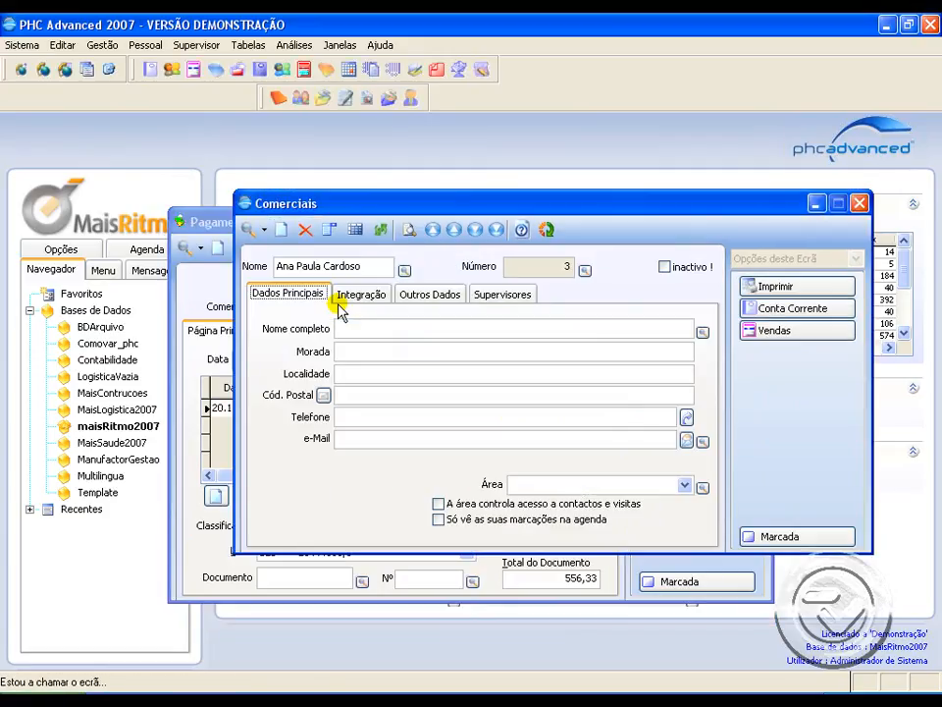
click(829, 312)
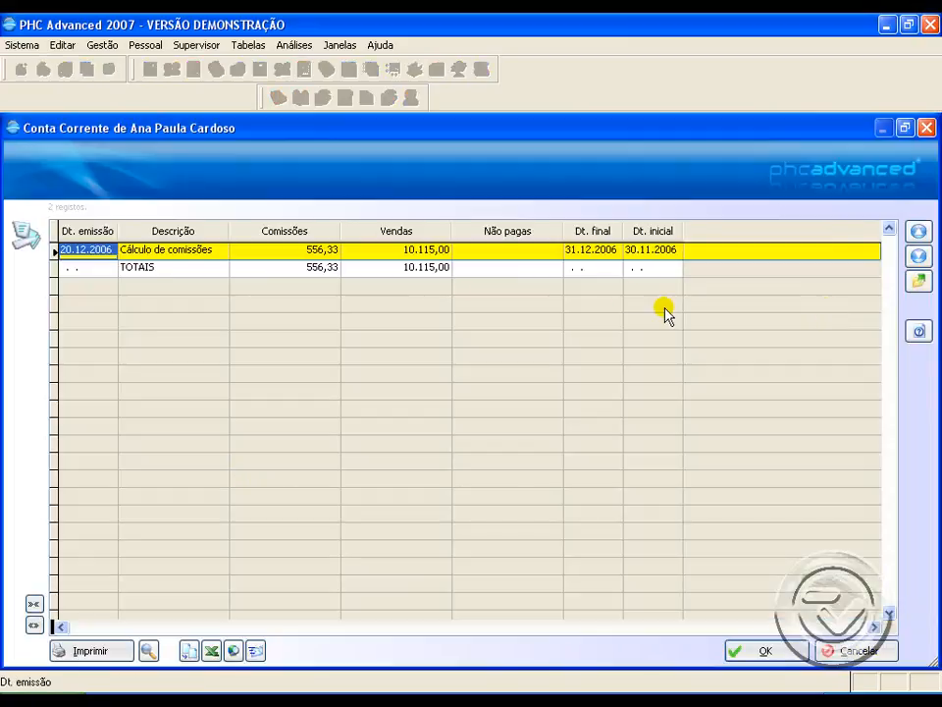
click(473, 249)
click(472, 265)
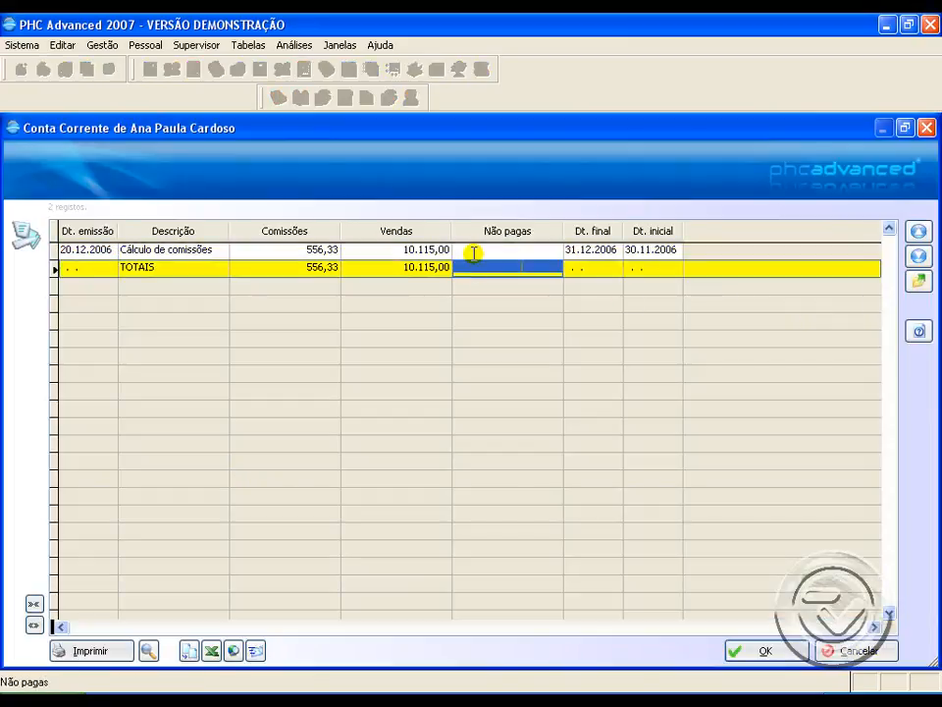
click(476, 250)
click(476, 267)
click(474, 251)
click(473, 267)
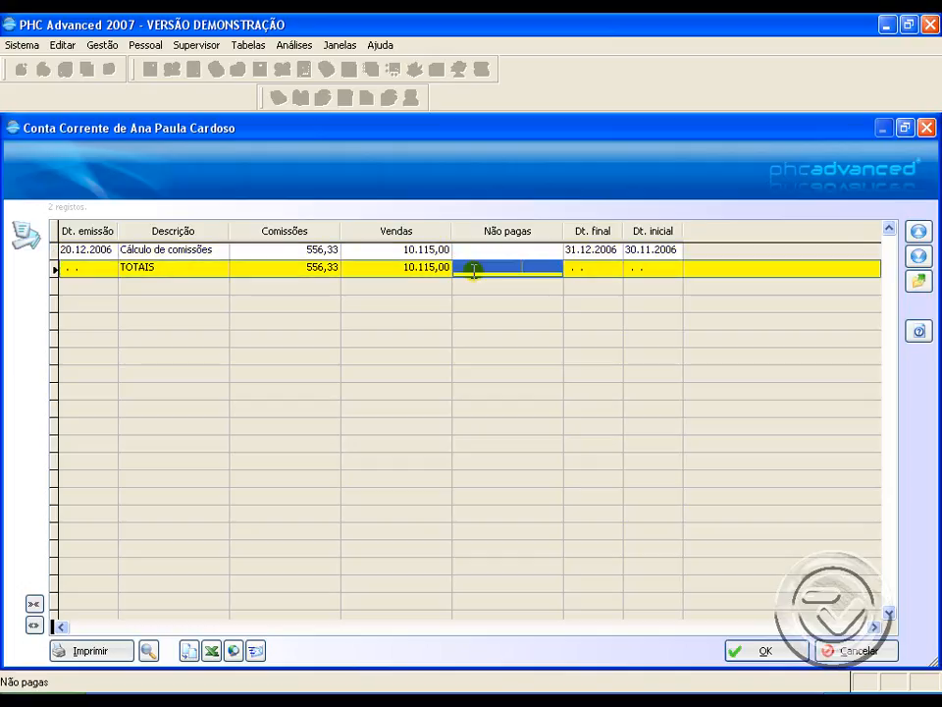
Step: Check the unpaid column on the commission calculation line, and open the sales targets
click(474, 253)
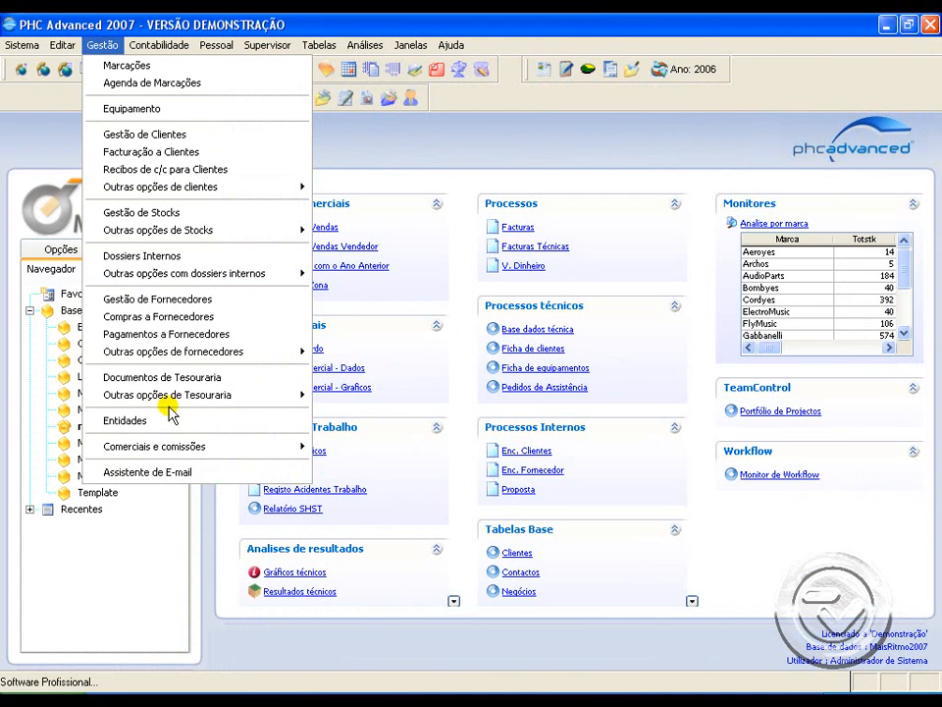
mouse_move(183, 455)
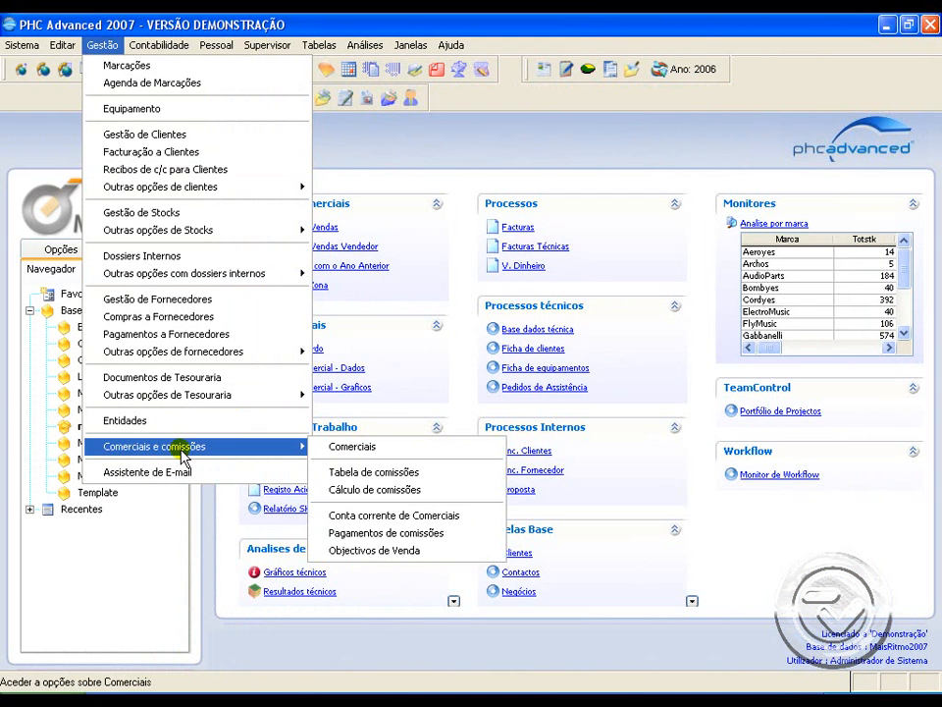
click(394, 551)
drag(429, 238, 481, 183)
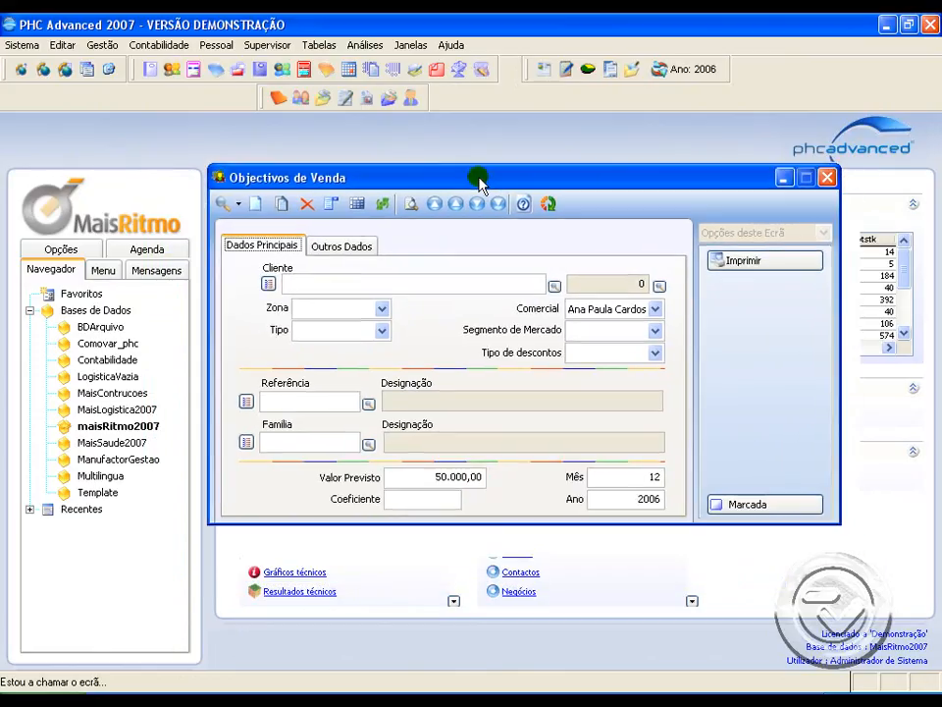
Step: Examine the client, forecast value, month and year fields of the salesperson's sales target
click(290, 281)
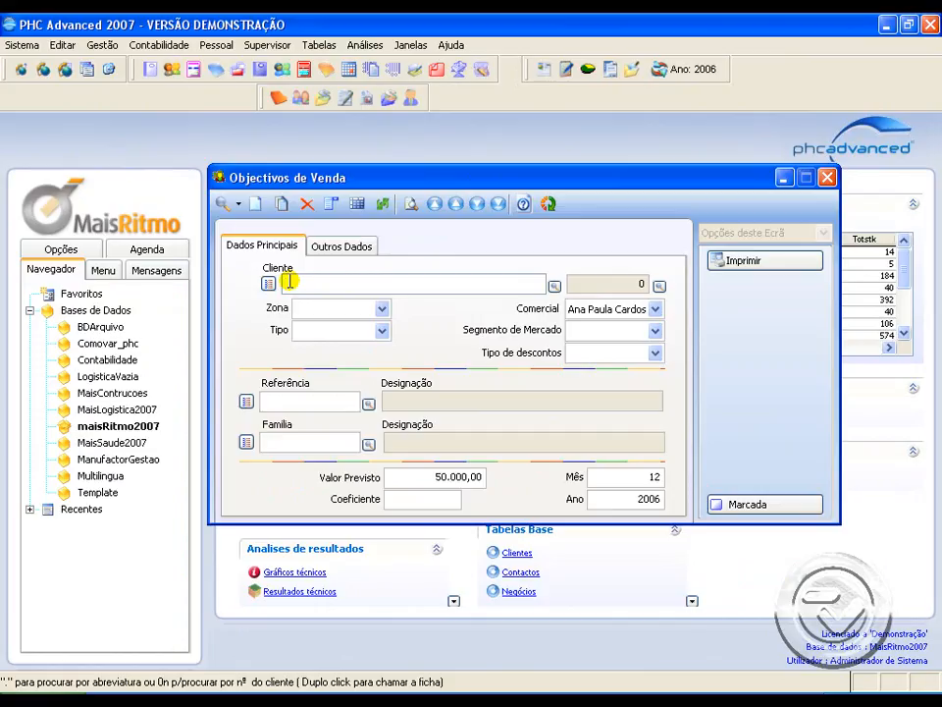
drag(289, 282, 506, 284)
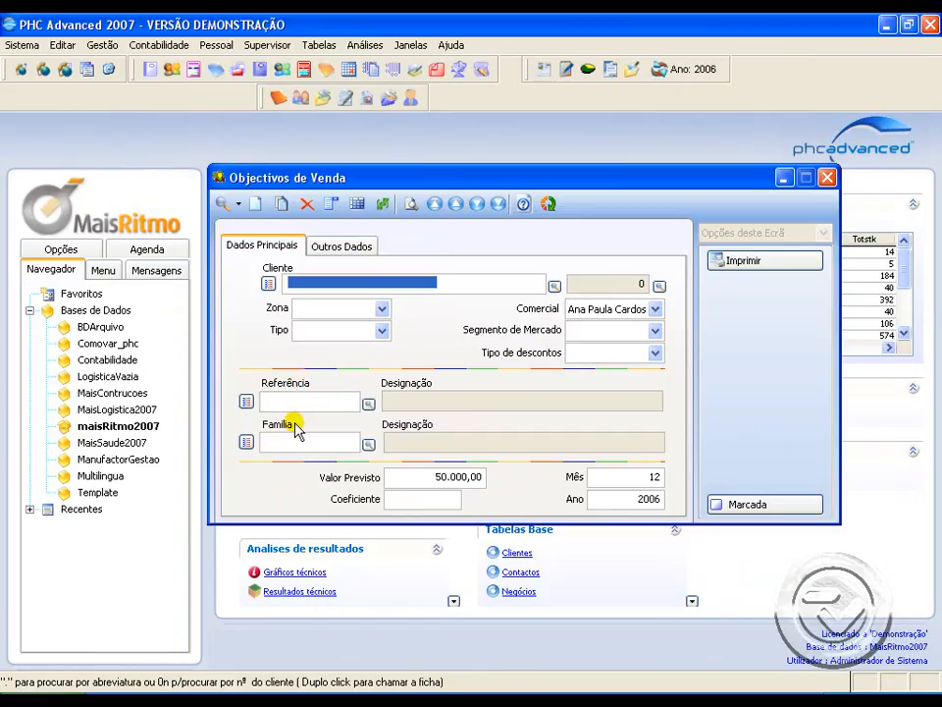
click(444, 475)
drag(444, 475, 500, 475)
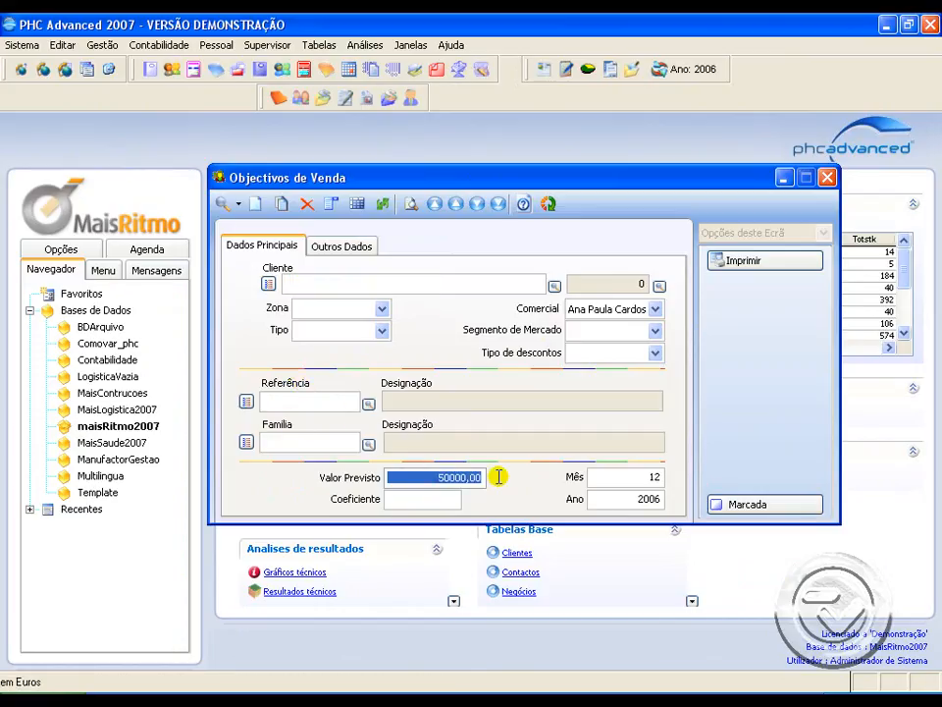
click(667, 476)
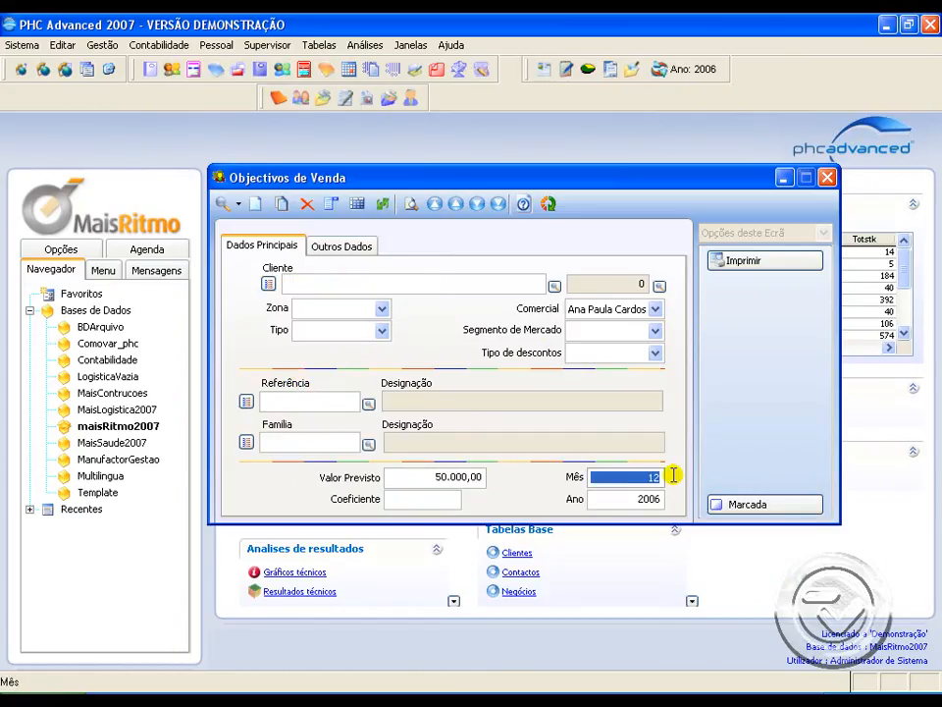
click(631, 498)
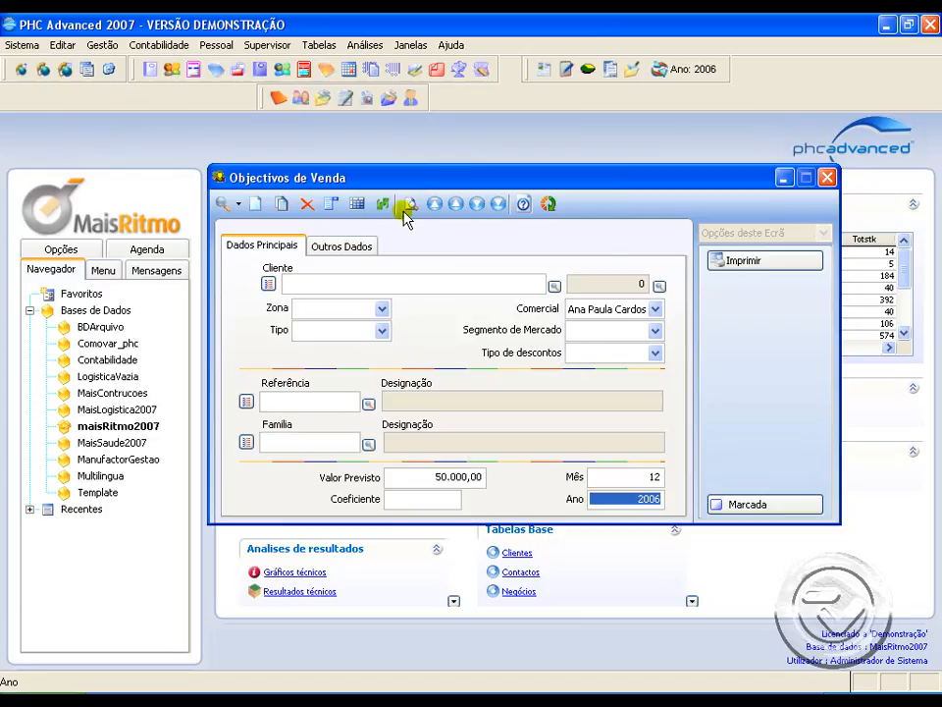
Step: Open the global analysis panel from the sales target and run the Análise de Objectivos analysis
click(333, 206)
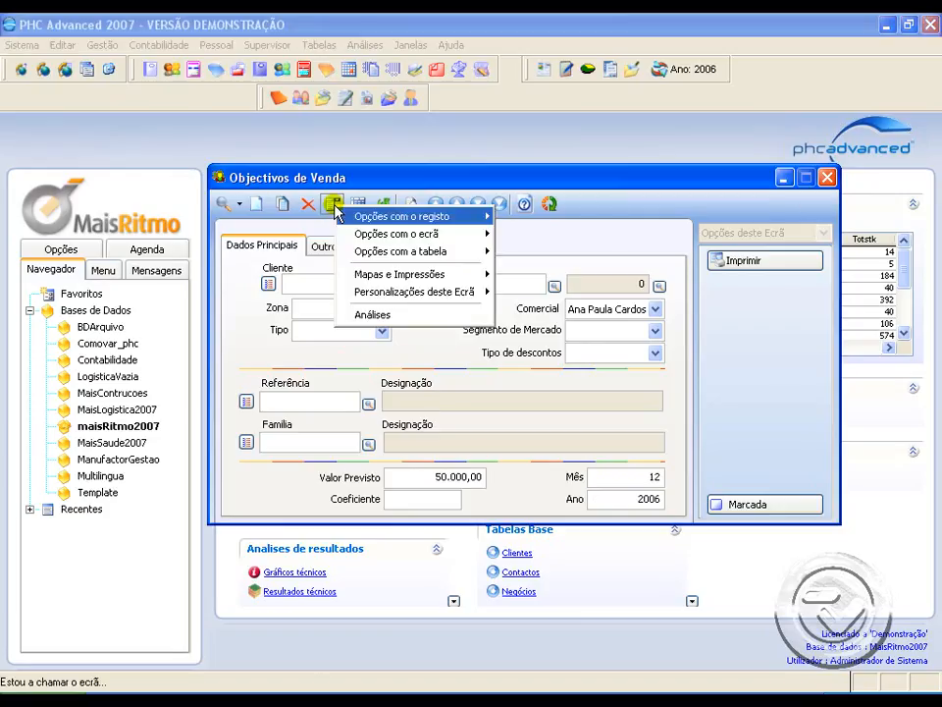
click(372, 315)
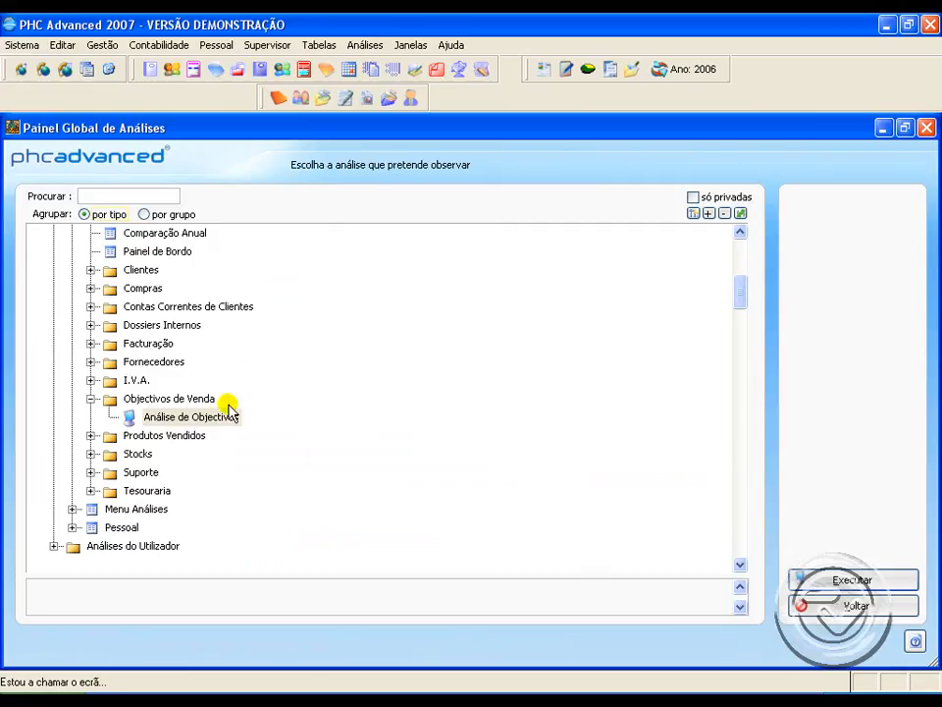
click(224, 418)
click(820, 581)
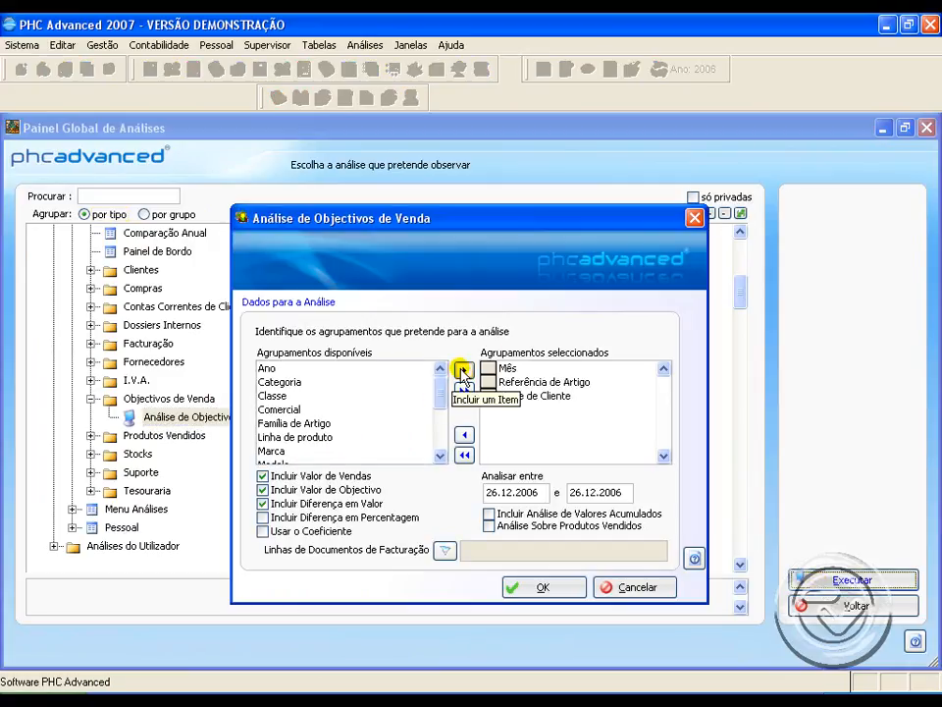
Step: Set the analysis period from 01.12.2006 to 31.12.2006 and generate the sales target analysis
click(493, 493)
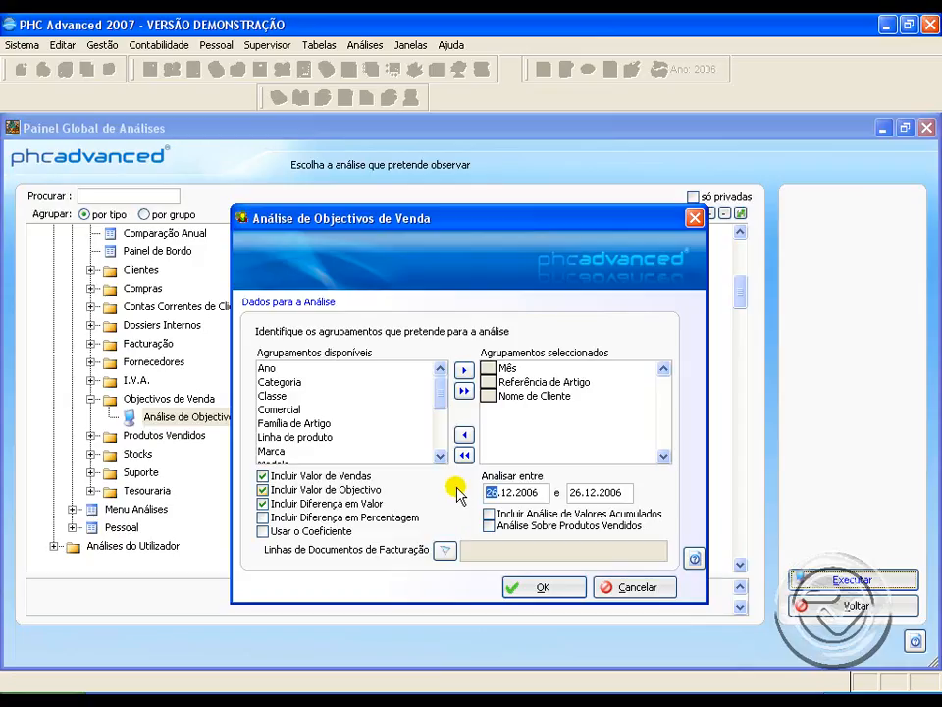
text(01)
click(578, 494)
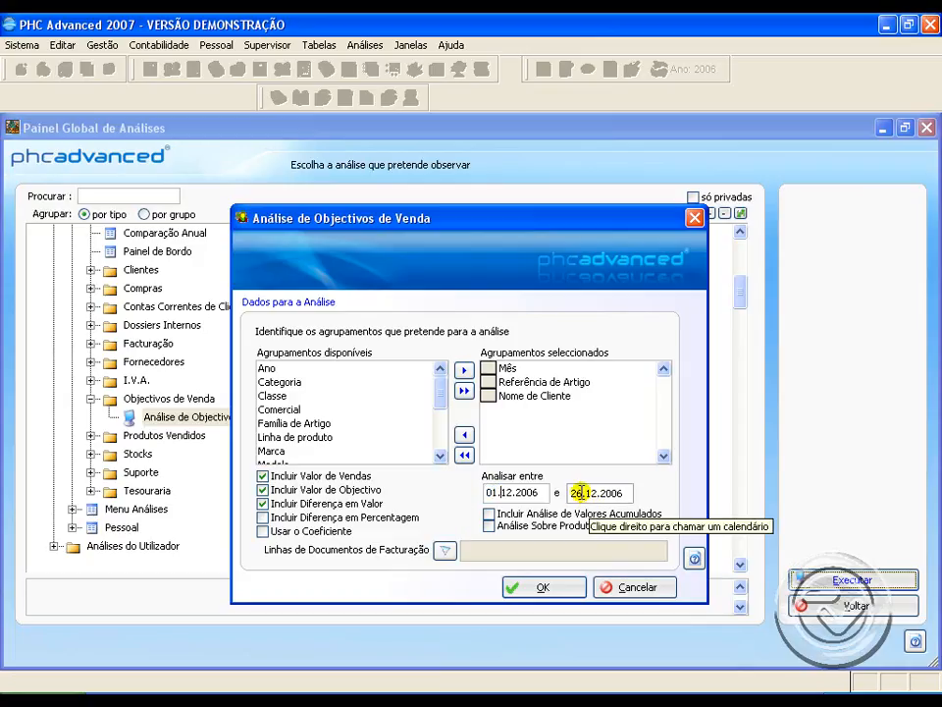
text(31)
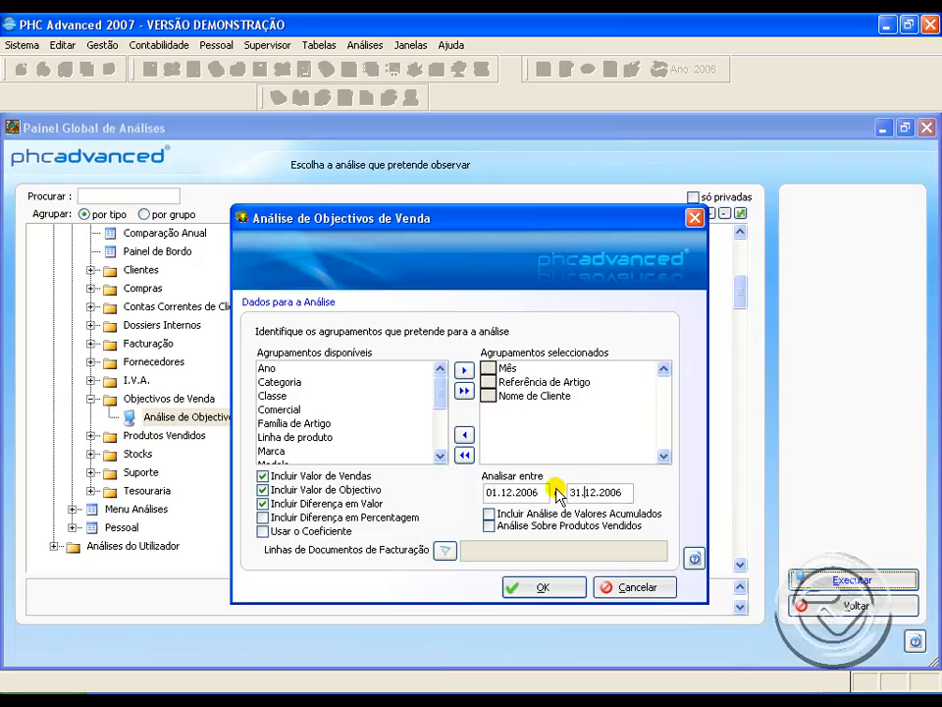
click(540, 586)
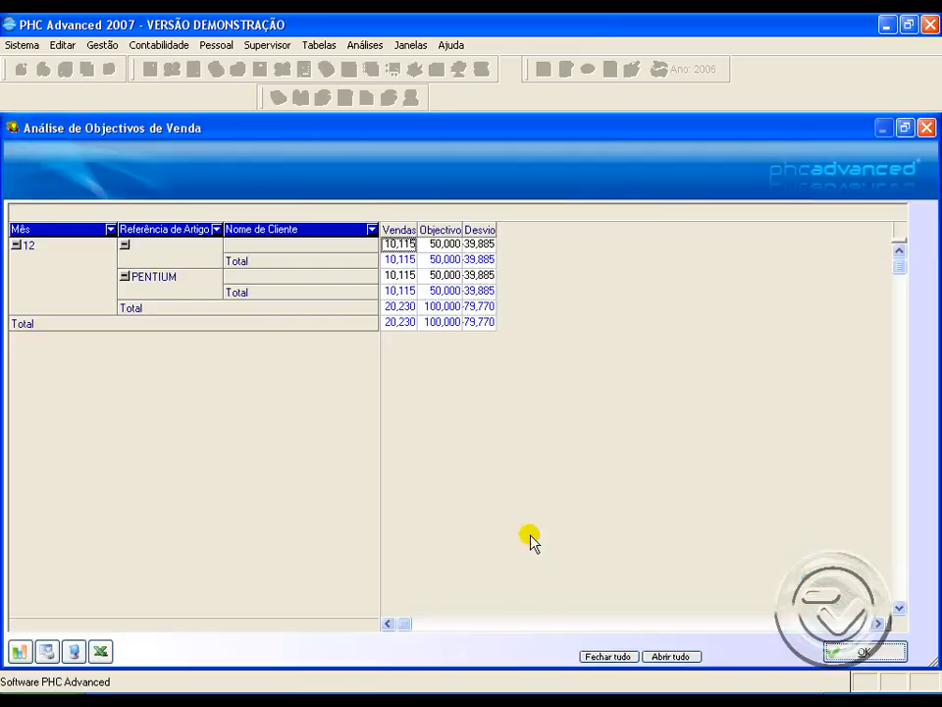
Step: Widen the Vendas, Objectivo and Desvio columns, check their values on the PENTIUM line, and close the results
drag(498, 232, 576, 231)
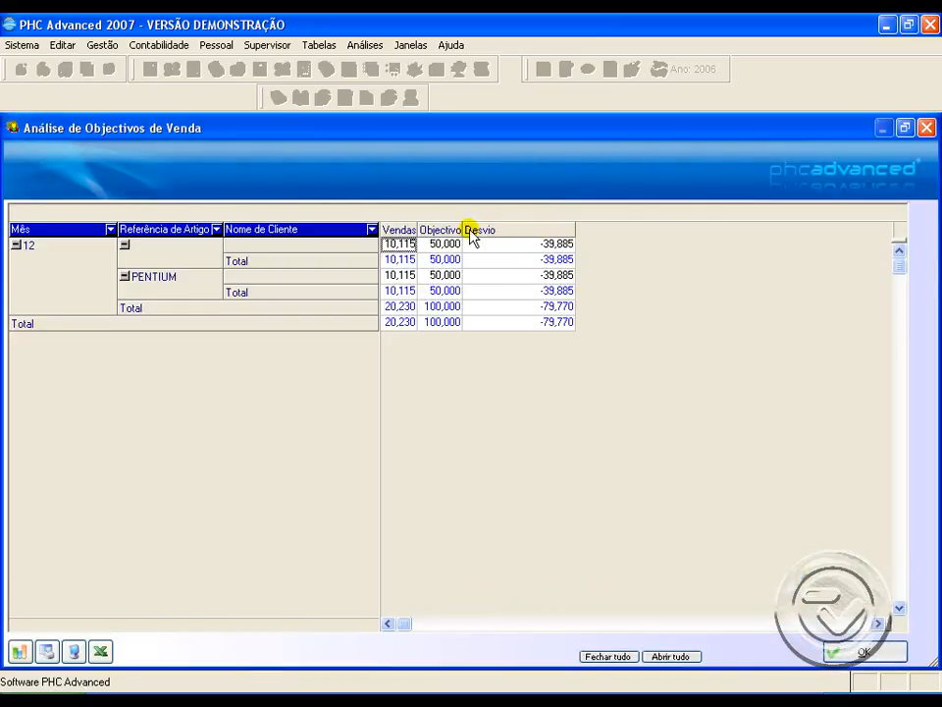
drag(461, 228, 526, 230)
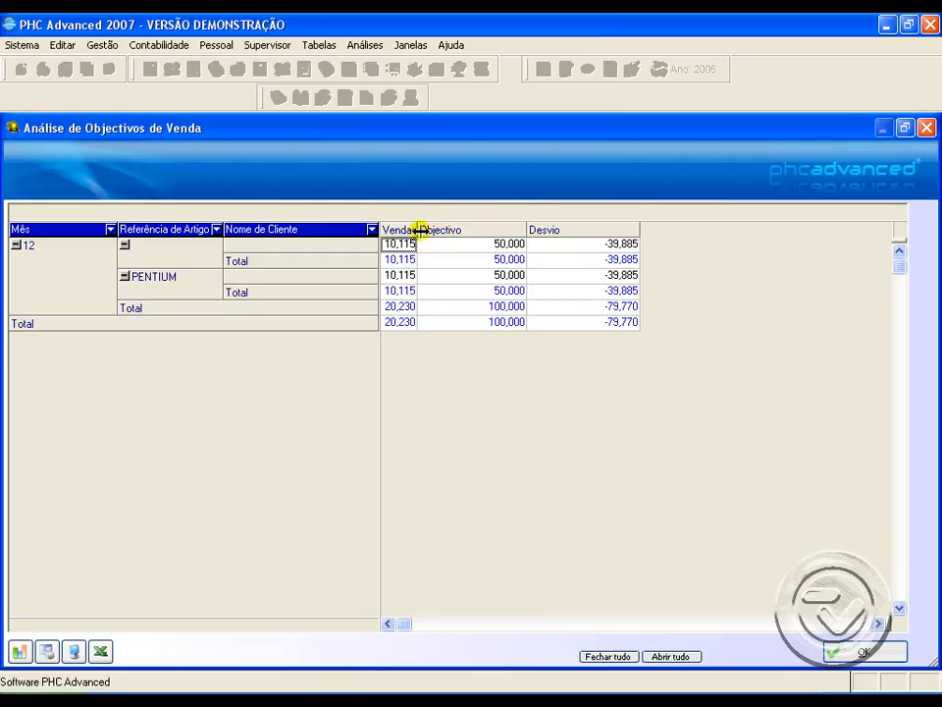
drag(420, 232, 480, 229)
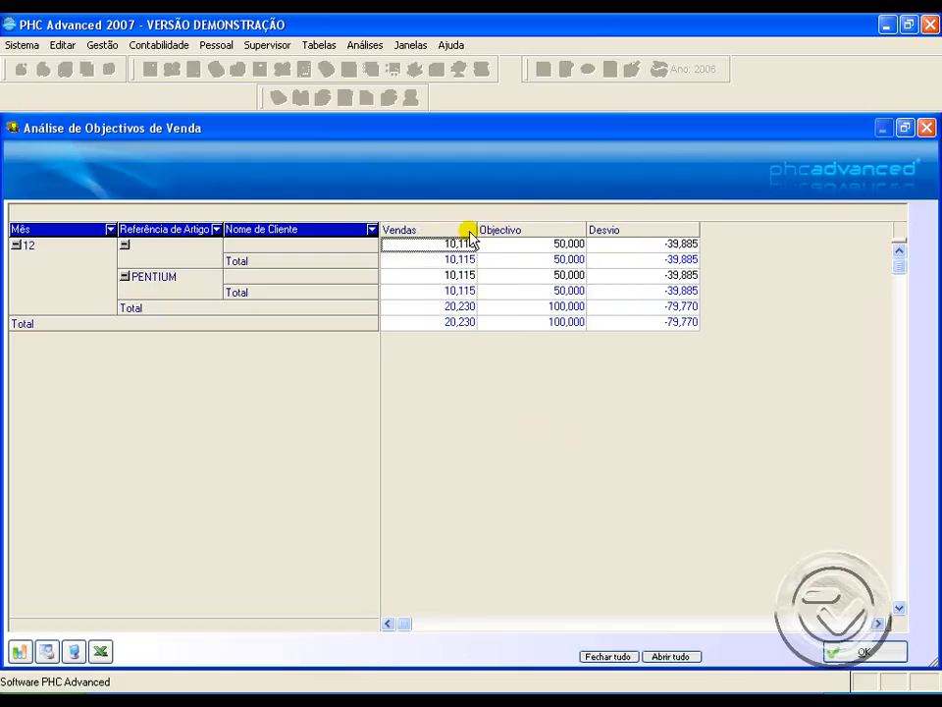
click(441, 274)
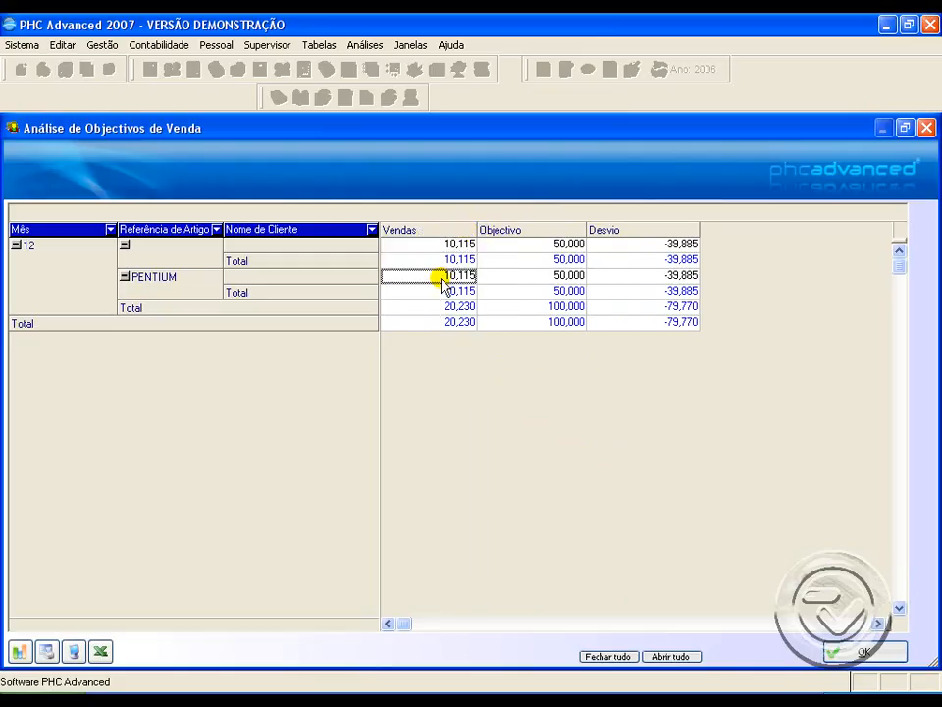
click(535, 275)
click(653, 276)
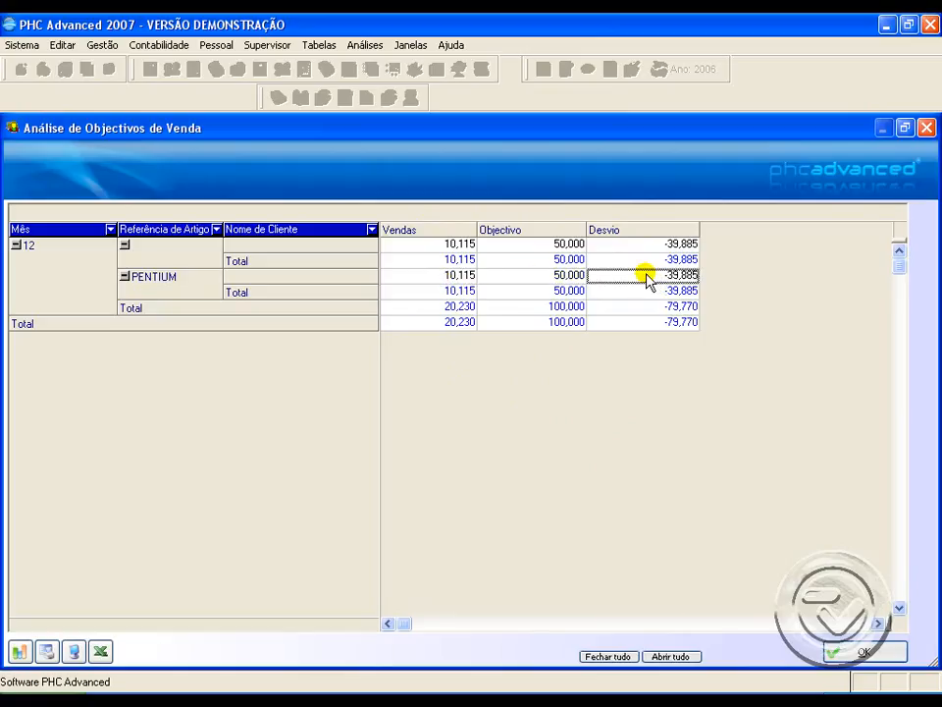
click(928, 129)
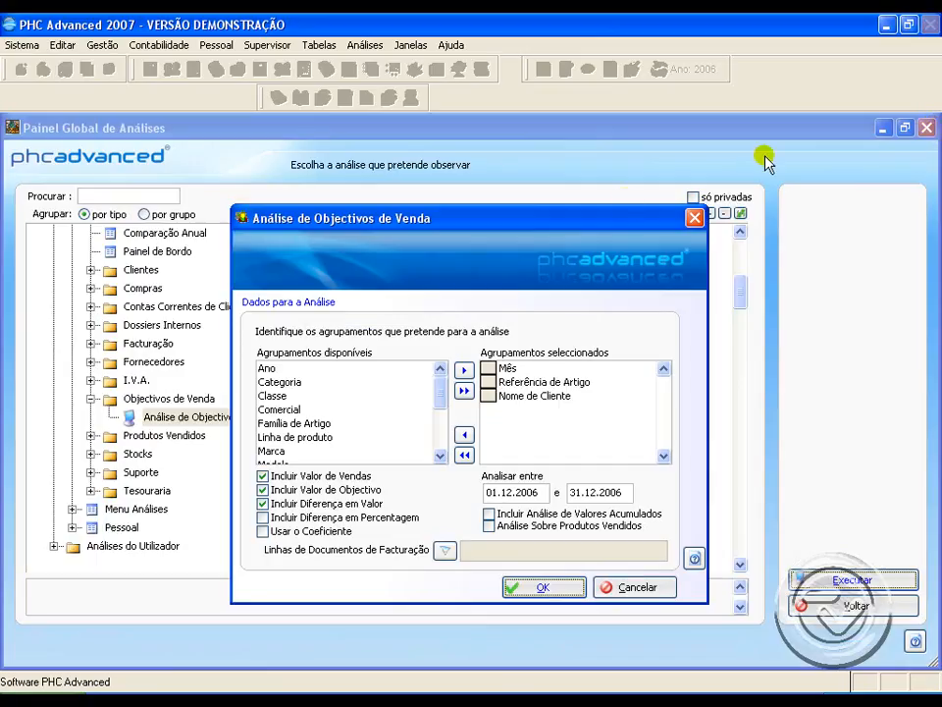
Step: Base the sales target analysis on sold products, generate it again, and close the results
drag(551, 210, 553, 178)
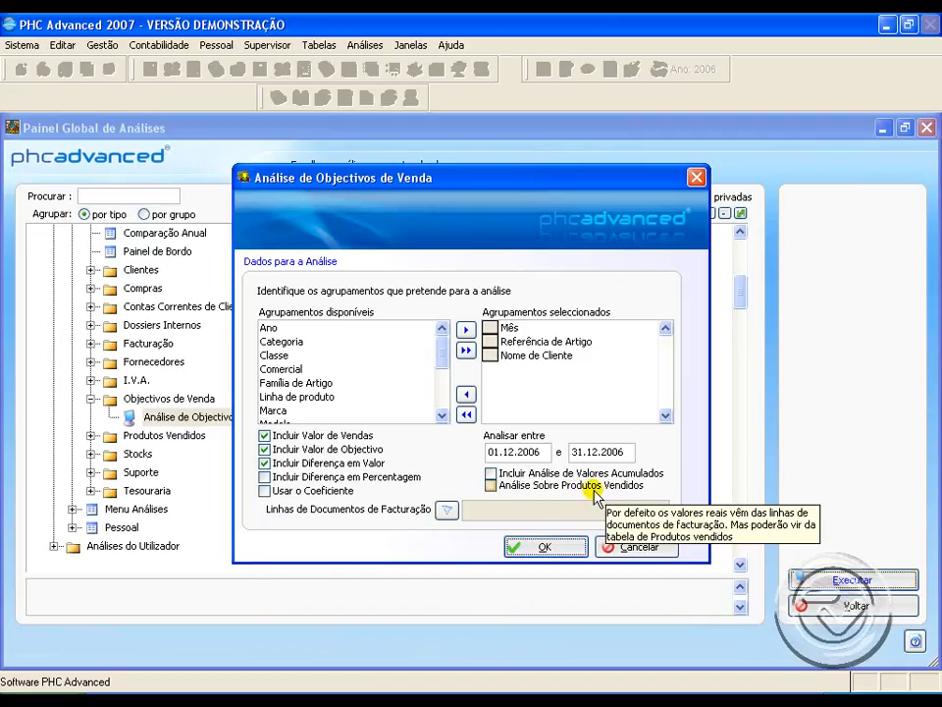
click(536, 483)
click(545, 547)
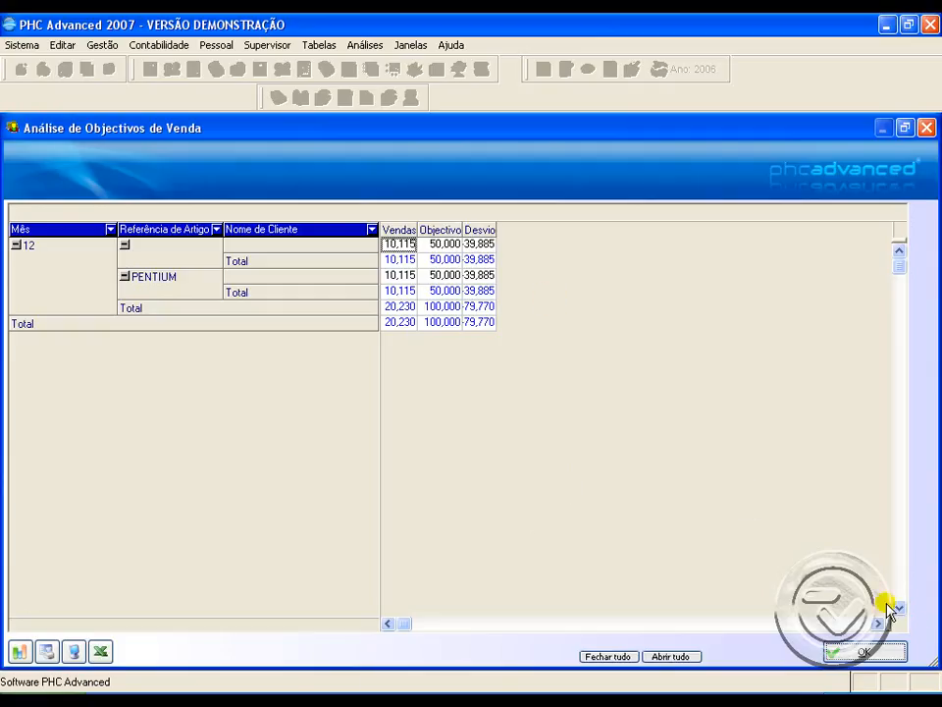
click(879, 652)
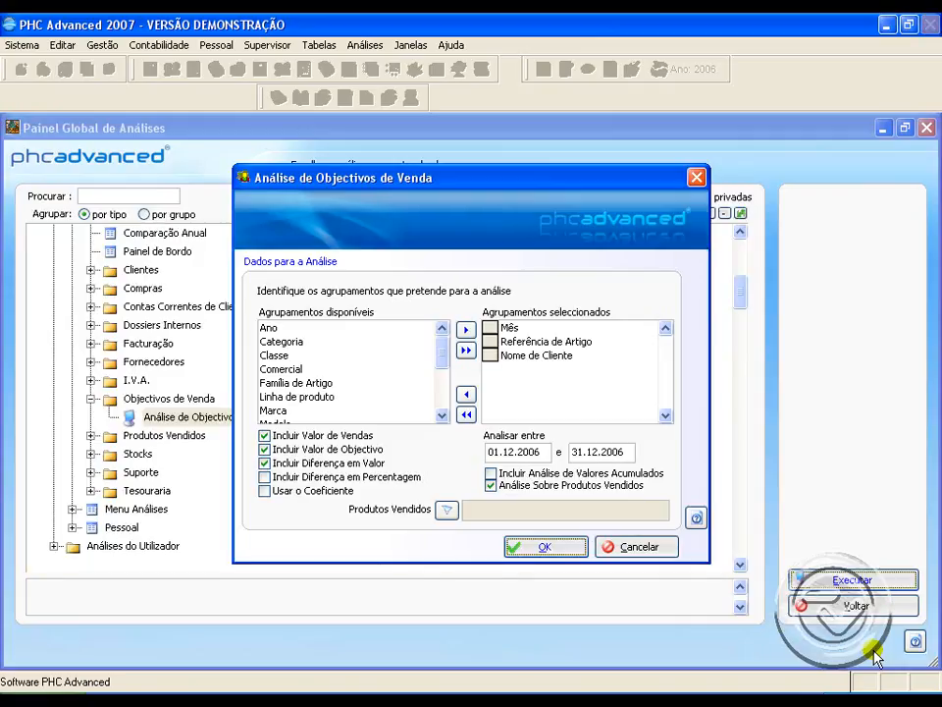
Step: Leave the sales target analysis and the analysis panel, and close the sales targets record
click(659, 555)
click(841, 610)
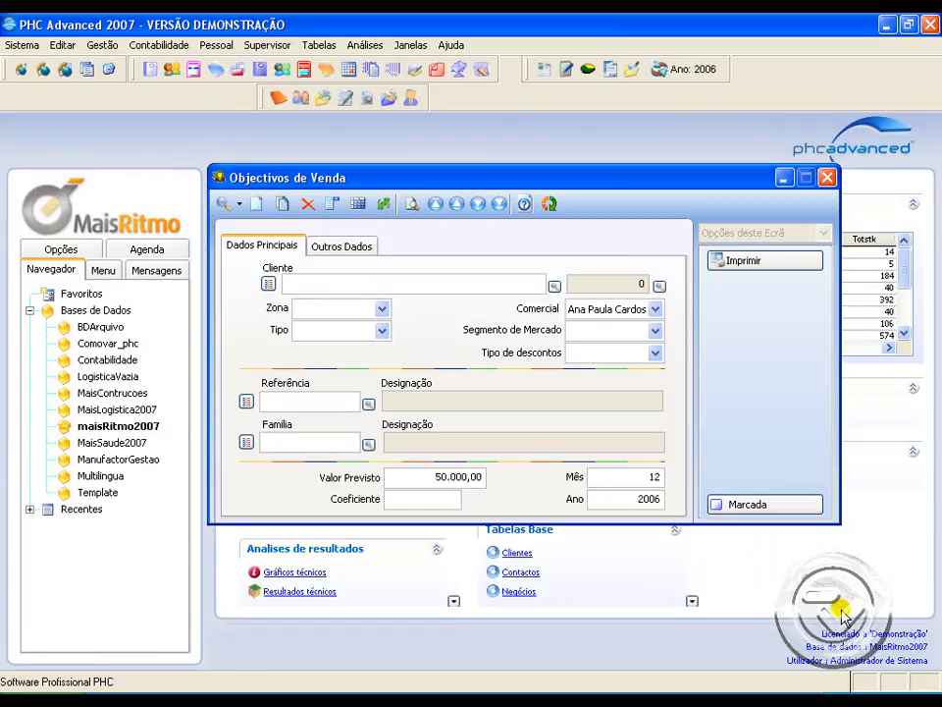
click(826, 178)
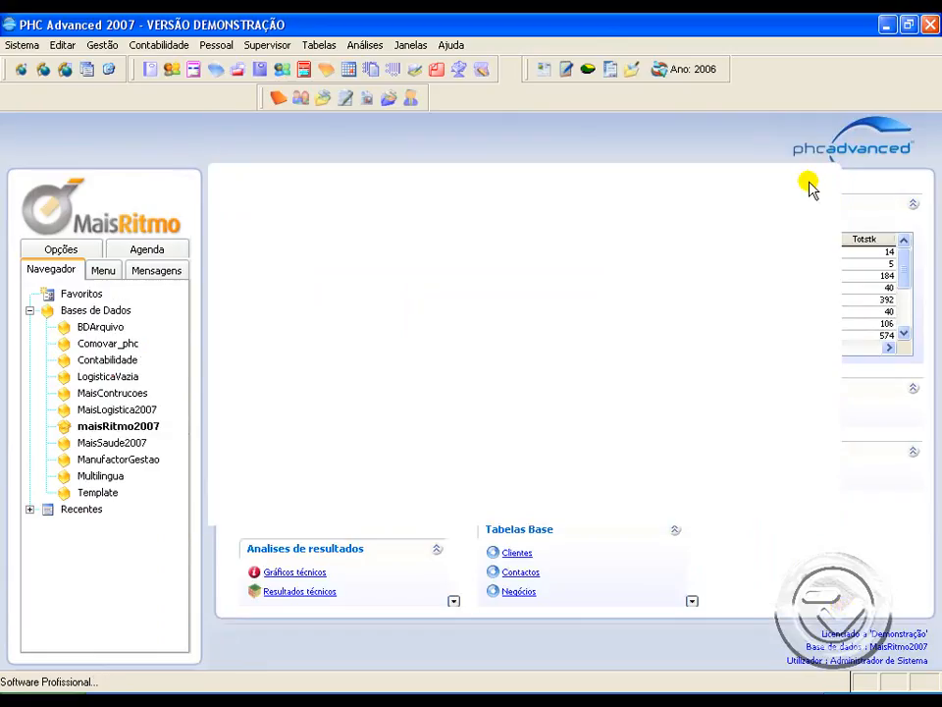
Step: Open the sold products, look at the PENTIUM record's commission data, and call up its source document
click(117, 46)
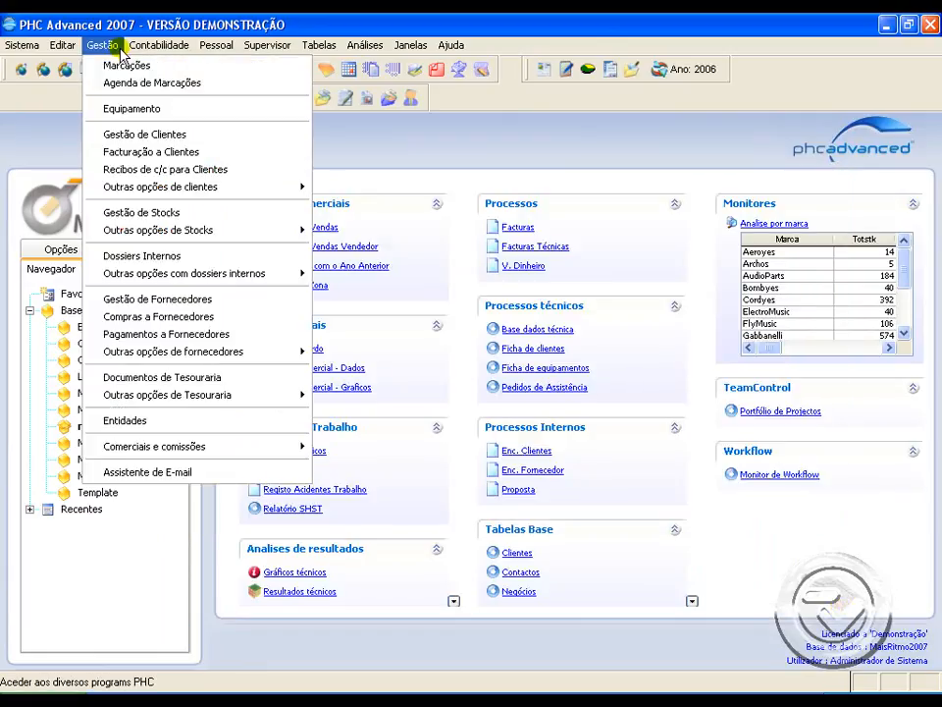
mouse_move(174, 233)
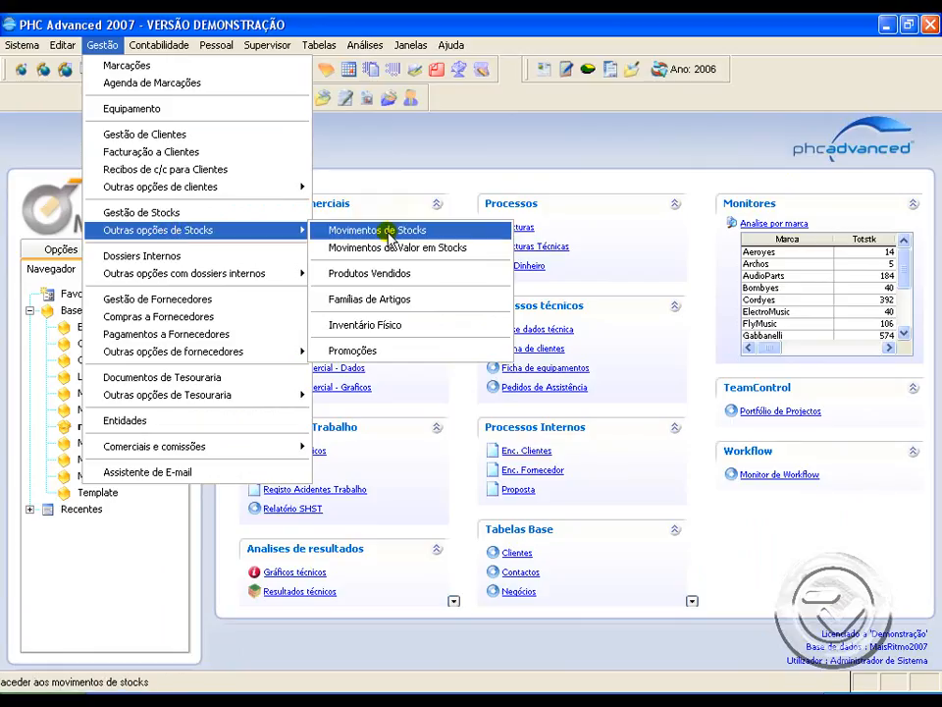
click(391, 274)
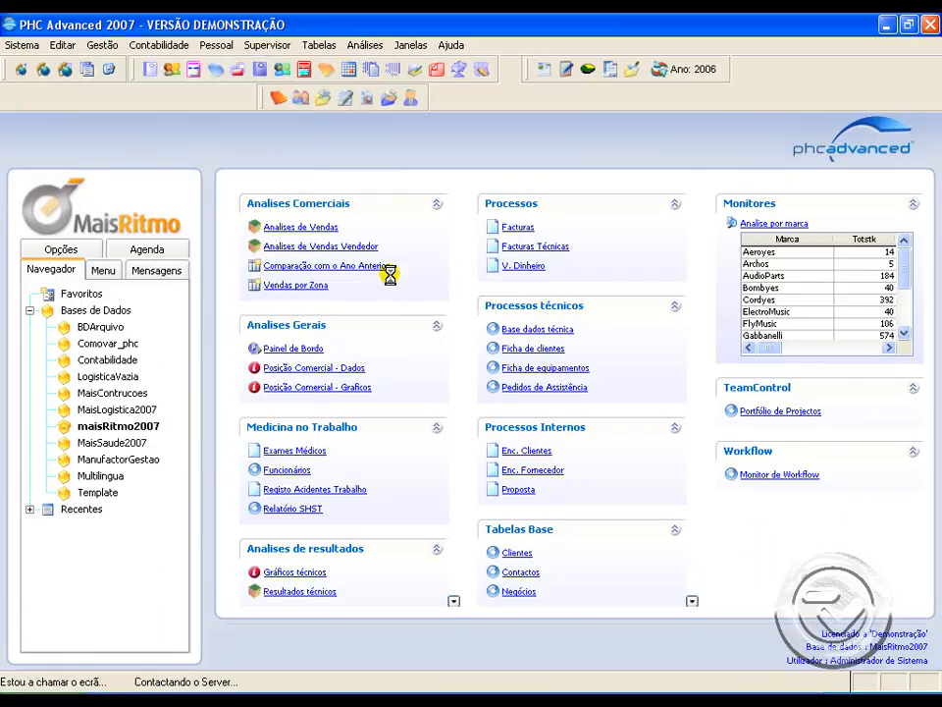
drag(402, 225, 456, 198)
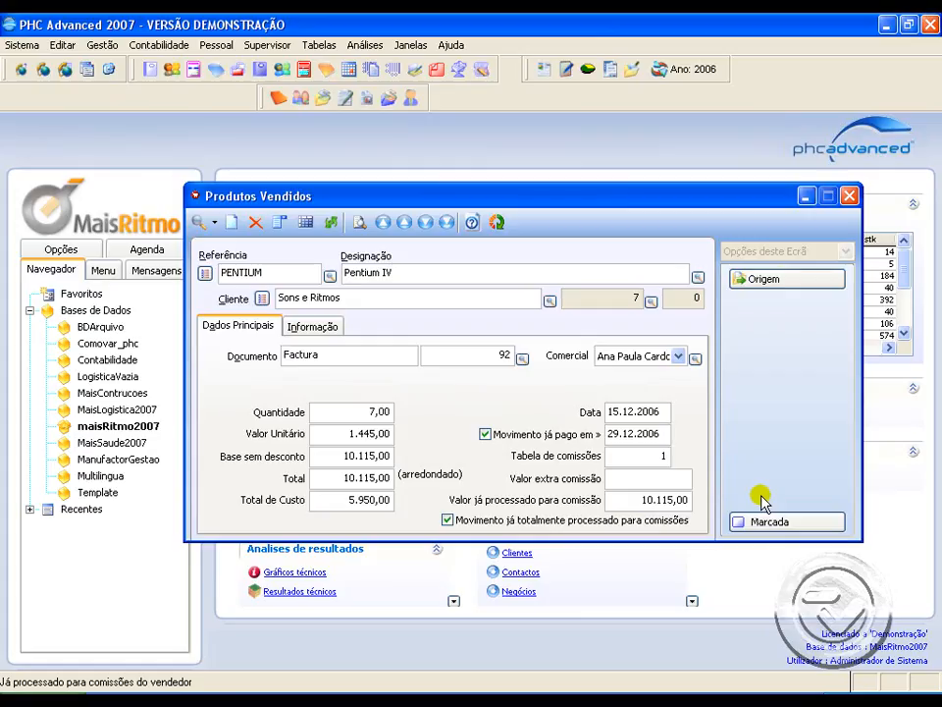
click(783, 280)
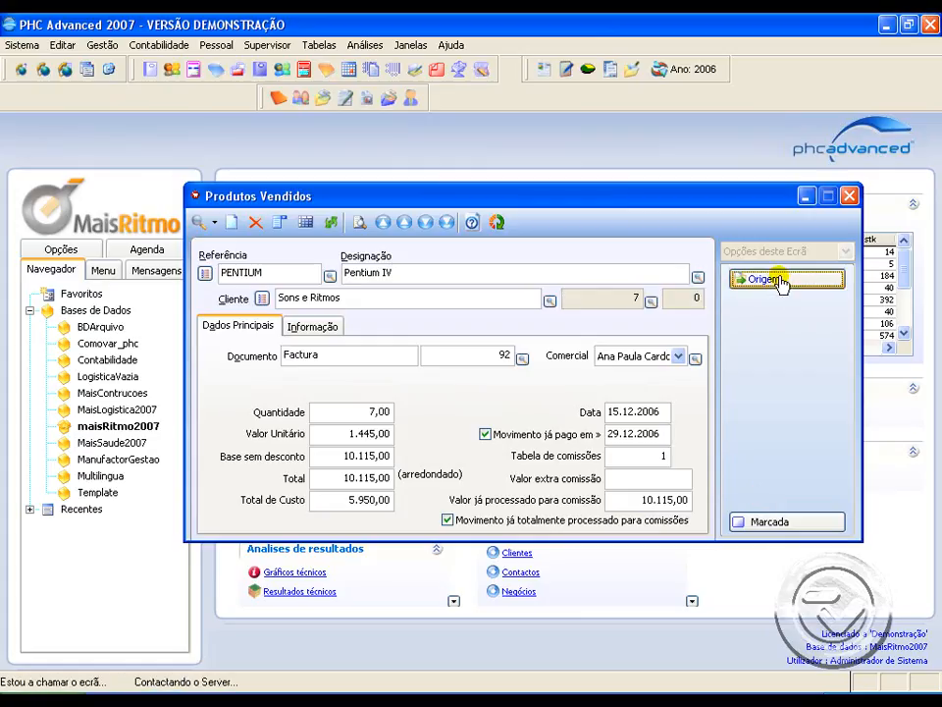